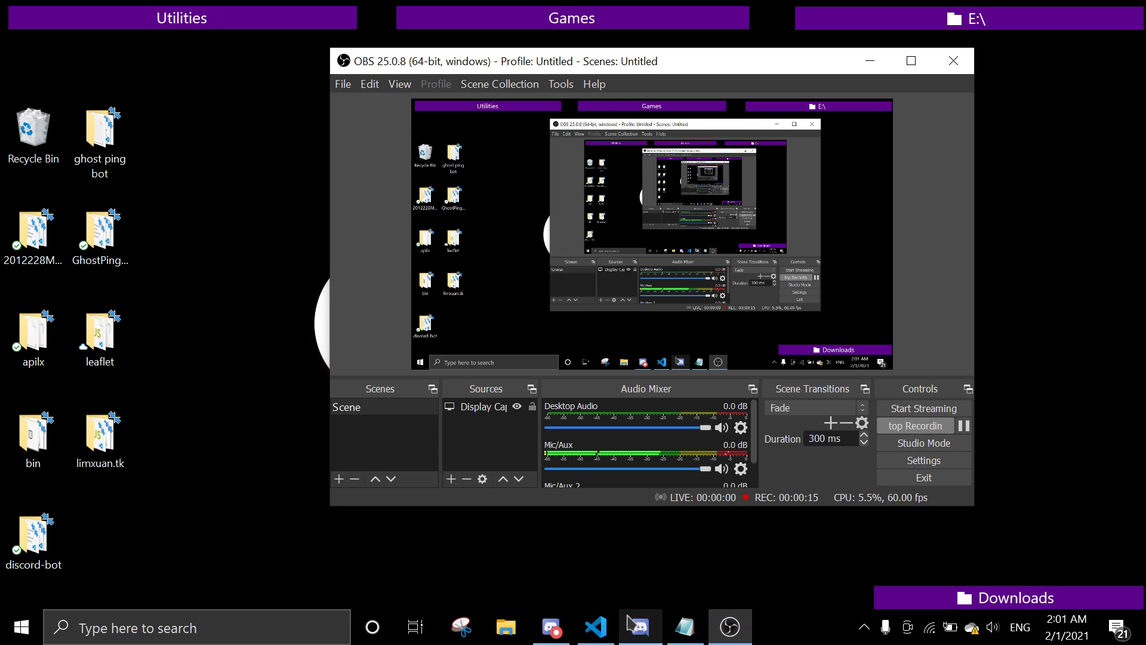
# Step: Add the require line for the client to the empty inviteTracker.js
pyautogui.click(598, 628)
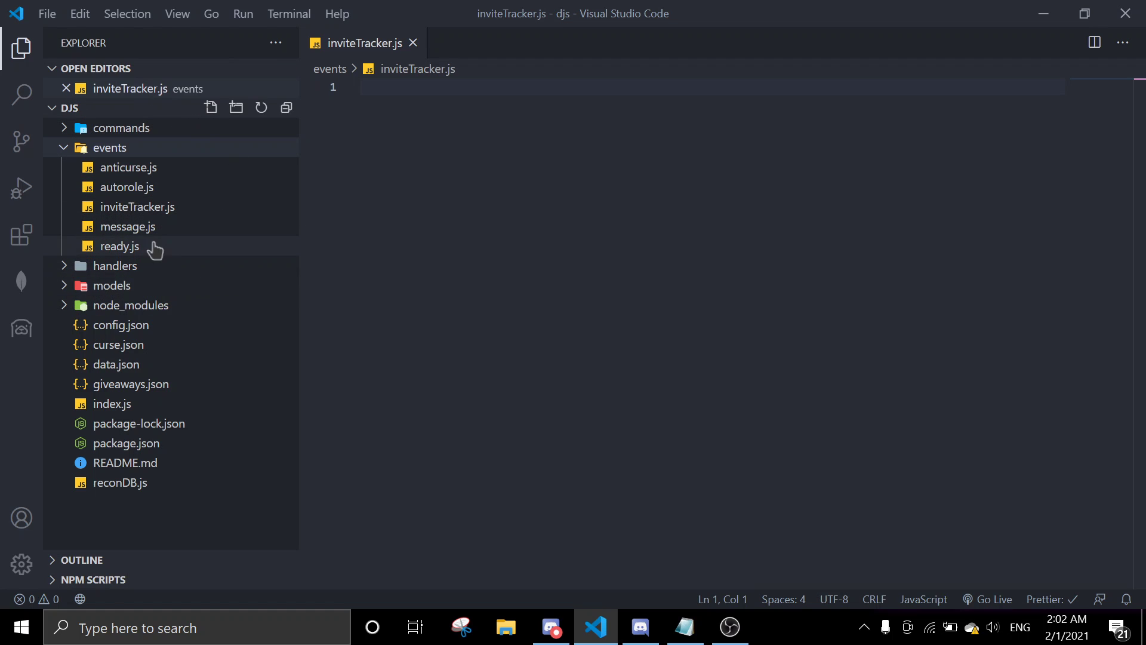
pyautogui.click(154, 207)
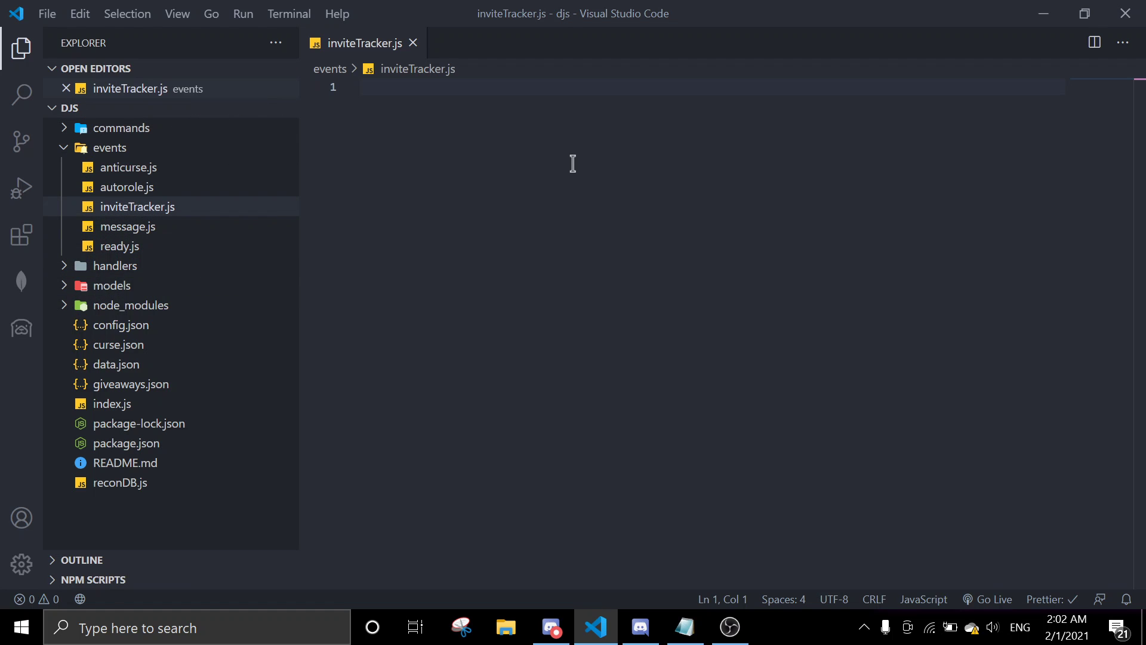
pyautogui.write('con')
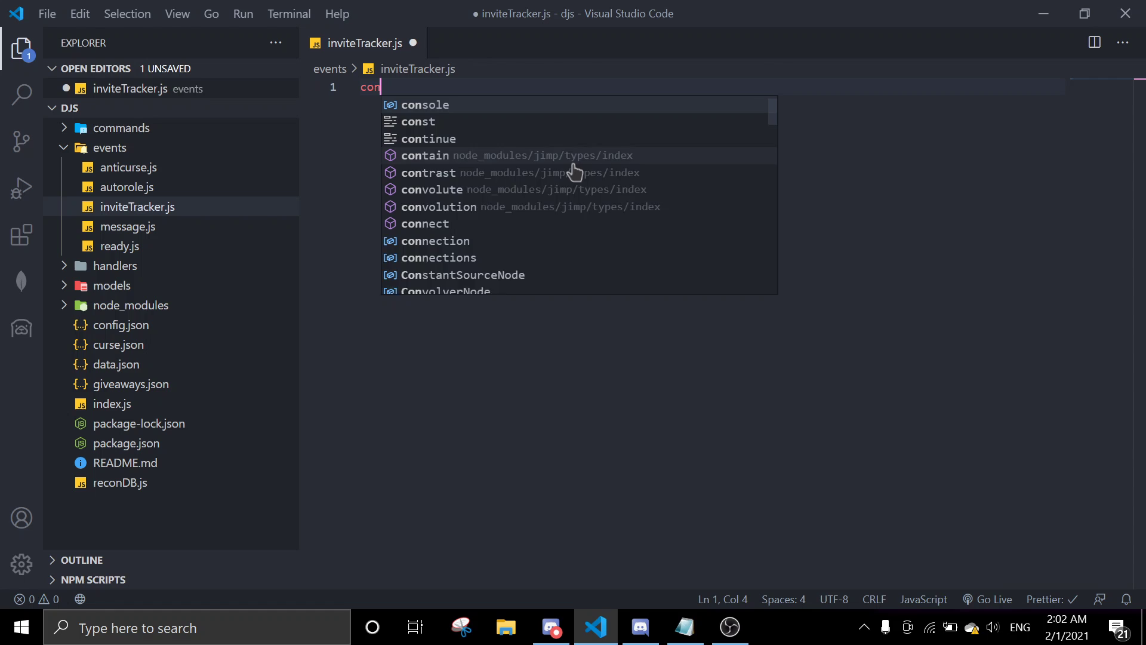
pyautogui.write('st client')
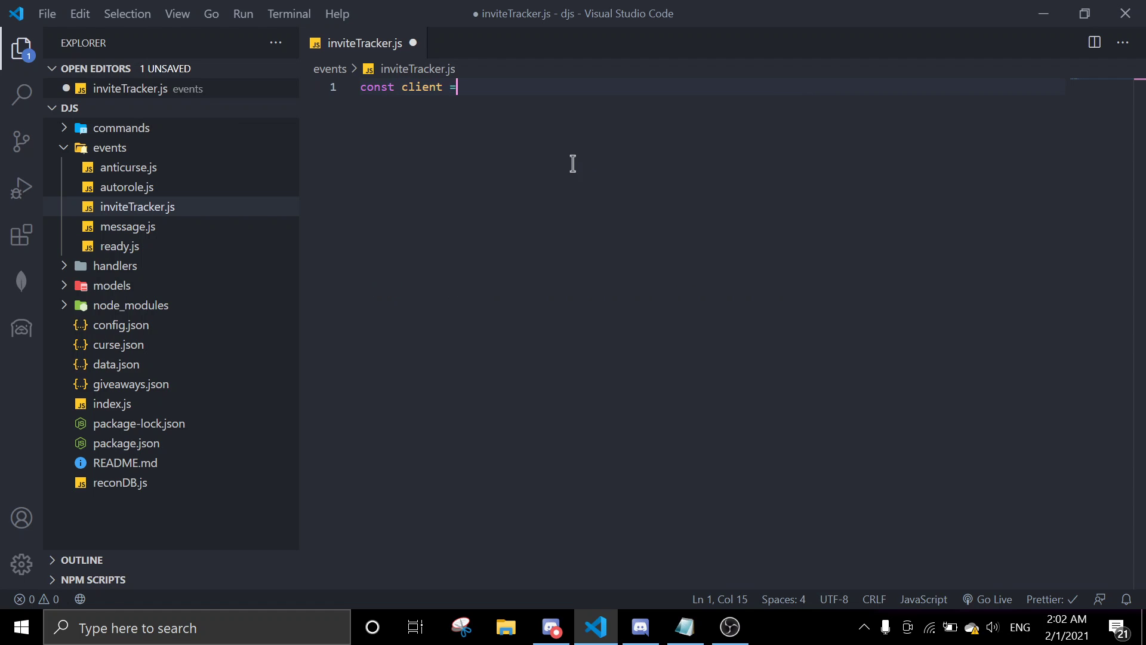
pyautogui.write(" = require('..")
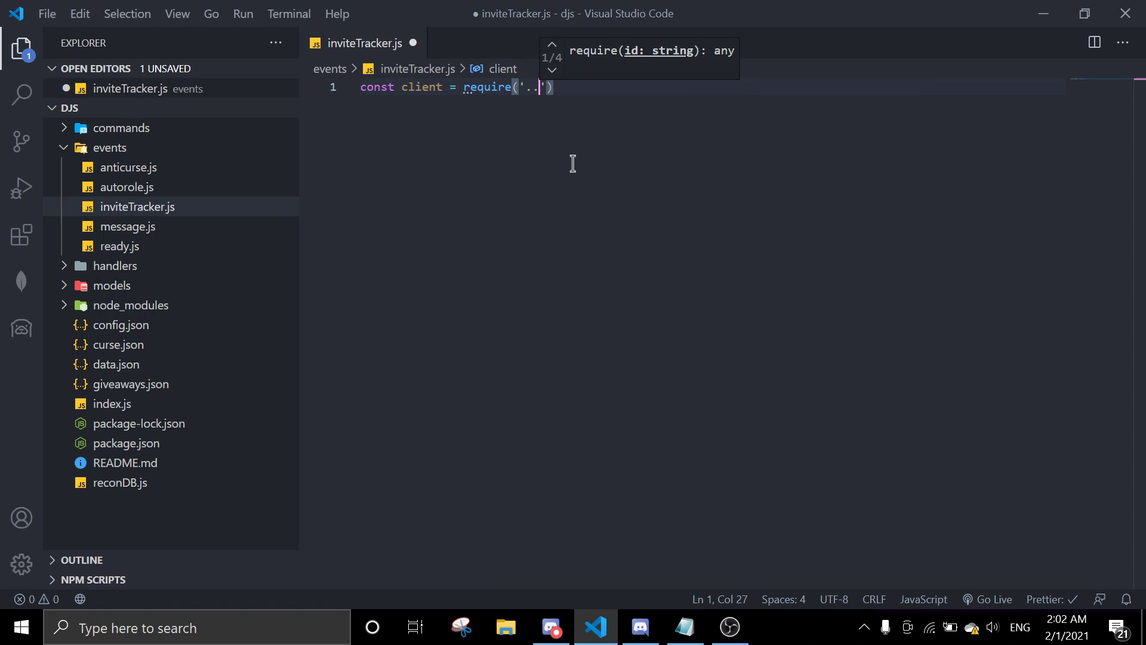
pyautogui.write("/index'")
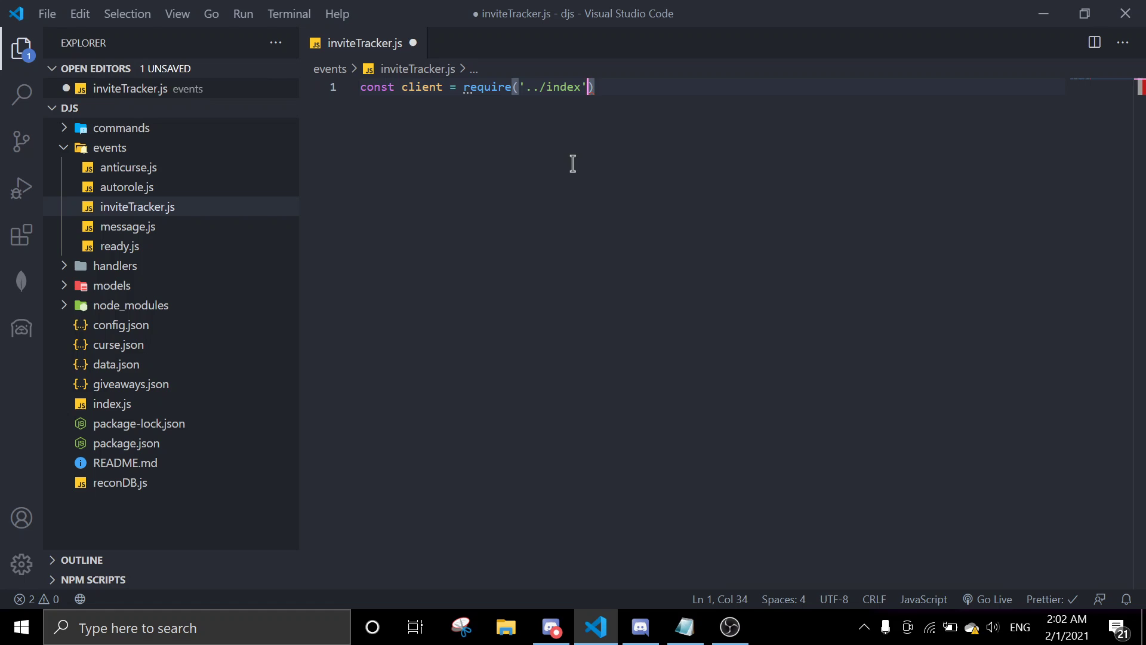
pyautogui.write(');')
pyautogui.press('Return')
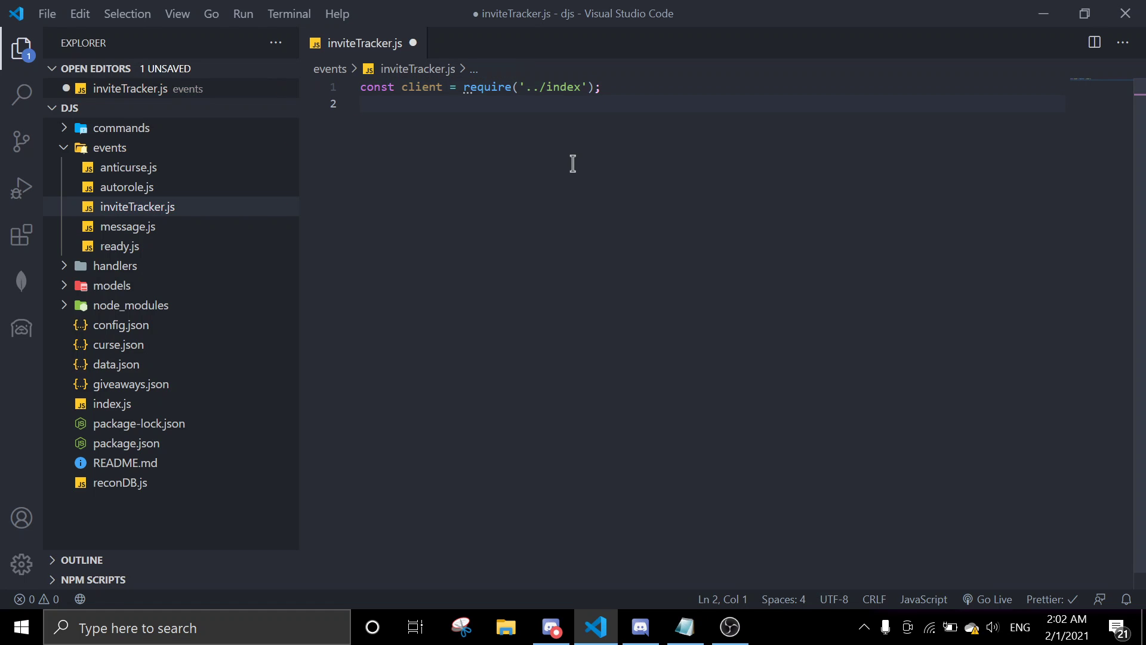
pyautogui.press('Return')
pyautogui.write('const')
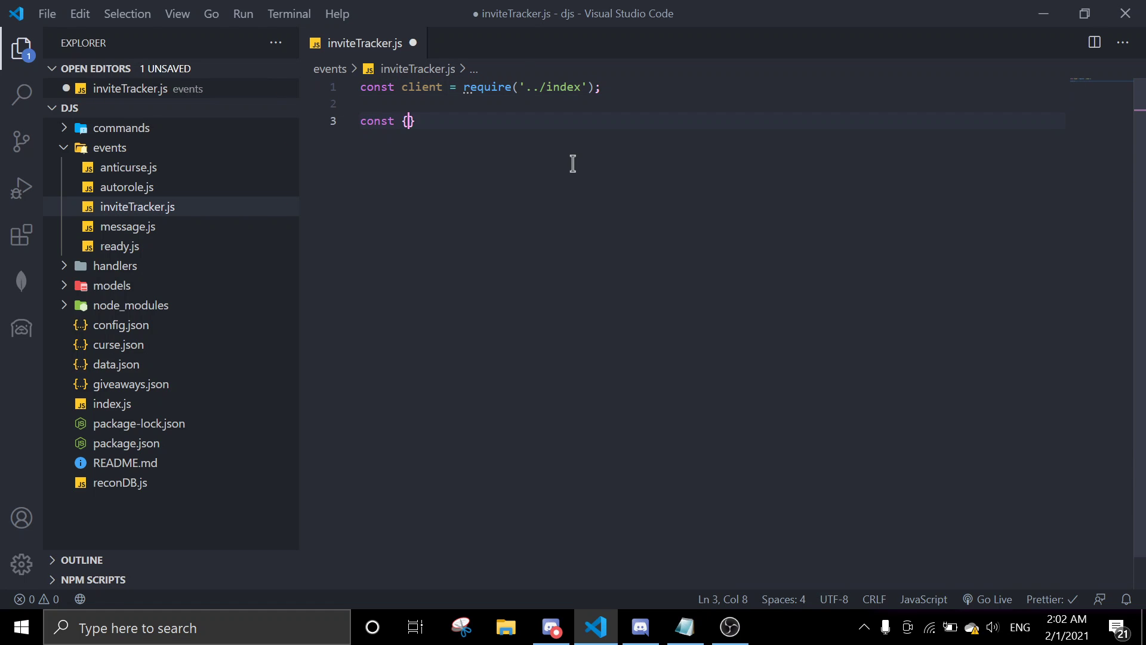
pyautogui.write(' { } = ')
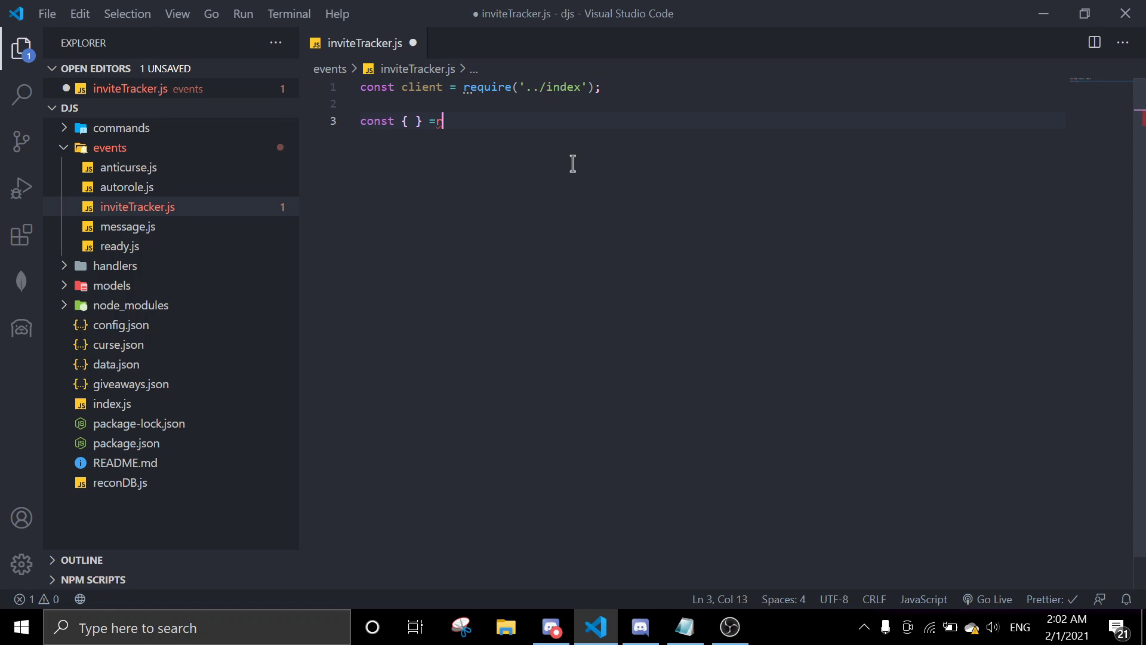
pyautogui.write("require('util")
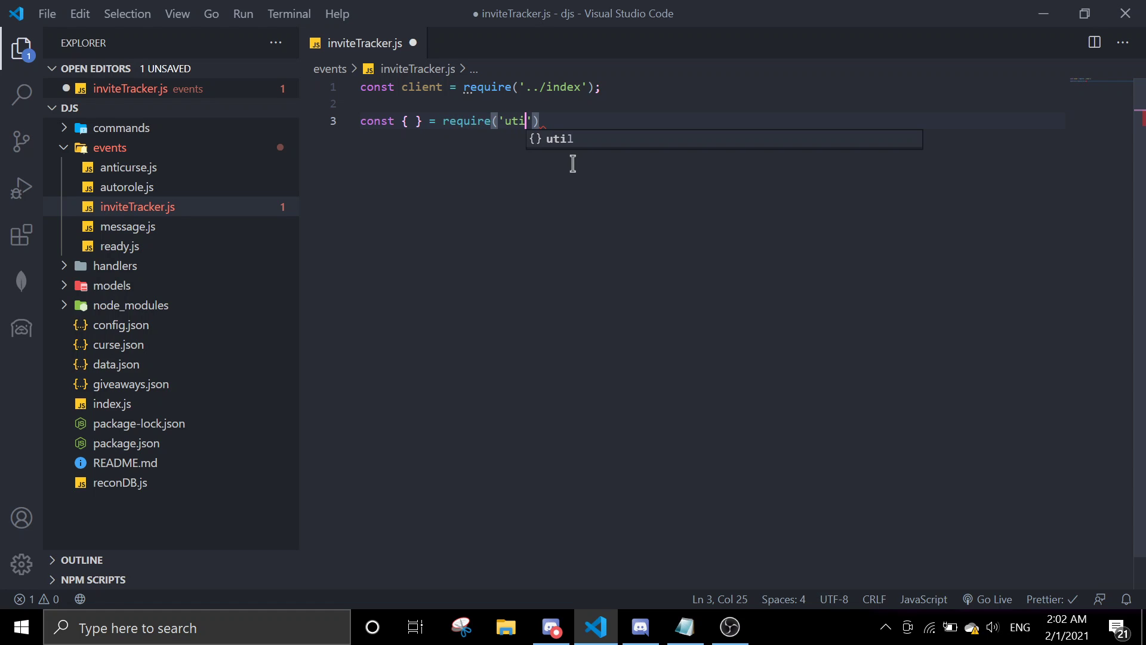
pyautogui.write("'")
# Step: Import promisify from util, define wait = promisify(setTimeout), and declare invites
pyautogui.click(408, 120)
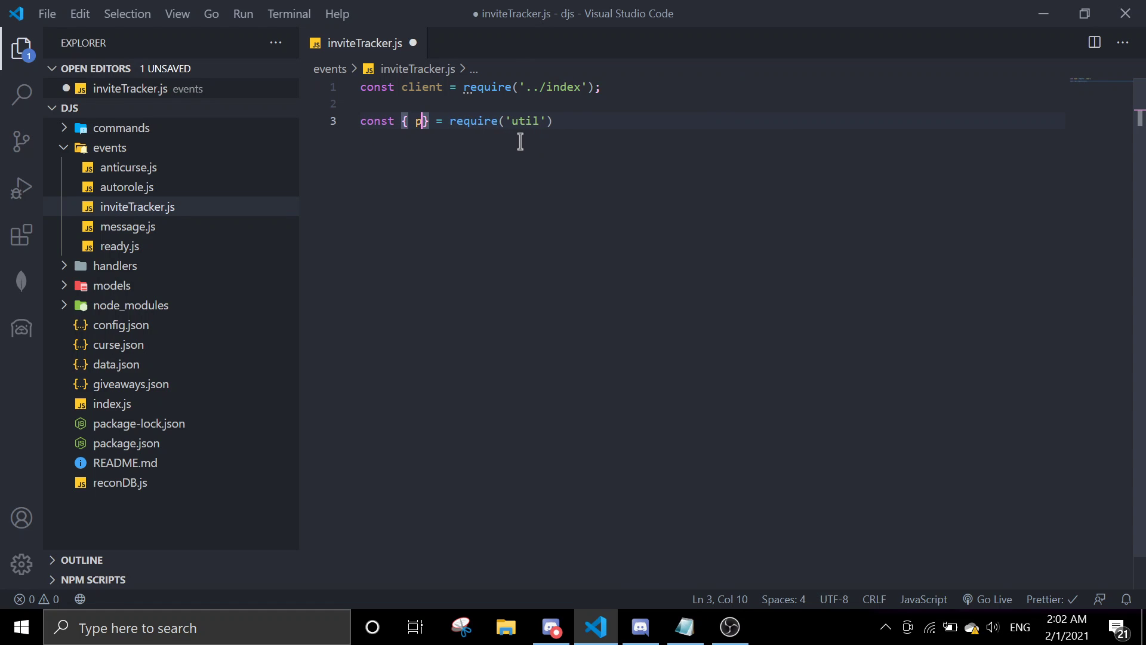
pyautogui.write('pro')
pyautogui.press('Return')
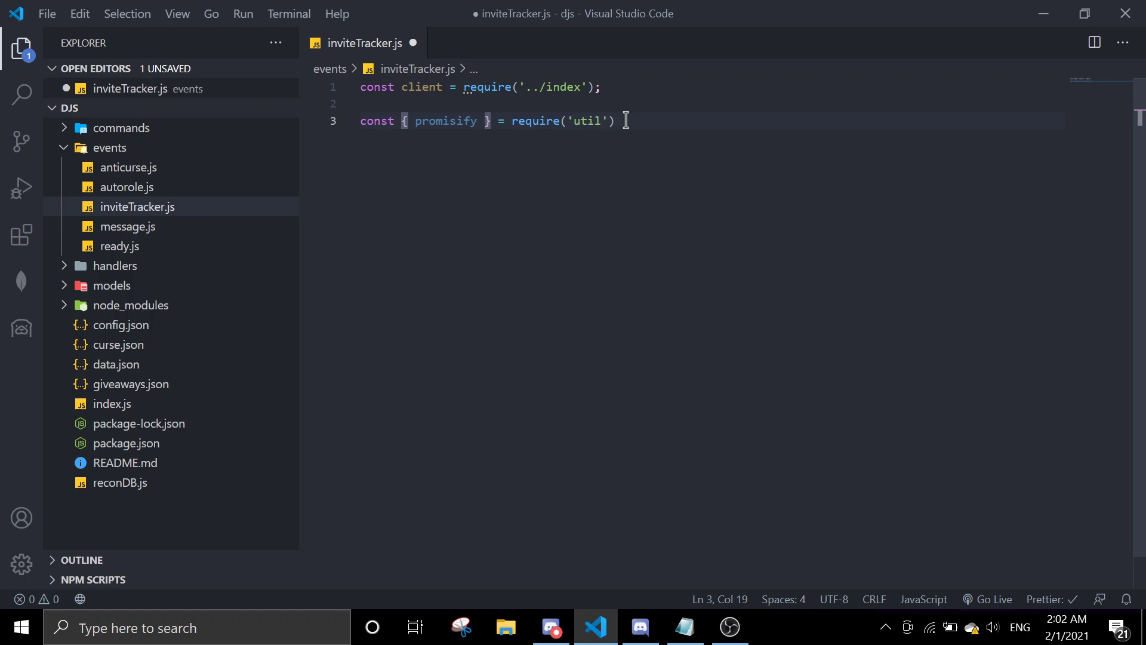
pyautogui.click(627, 120)
pyautogui.write(';')
pyautogui.press('Return')
pyautogui.press('Return')
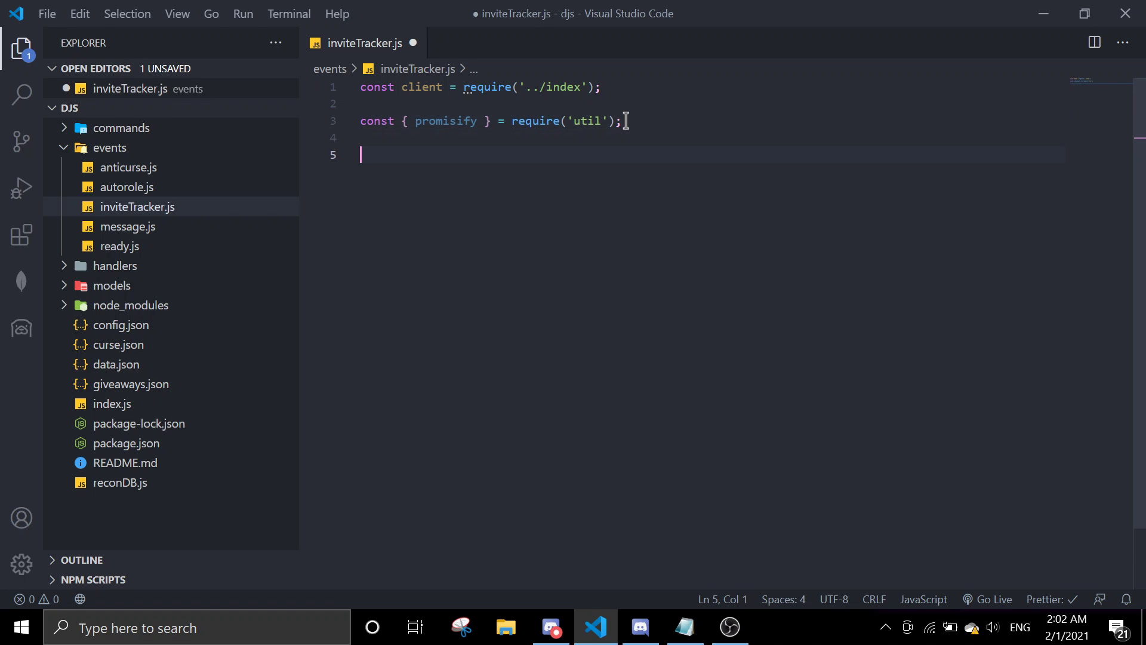
pyautogui.write('const wait = promis')
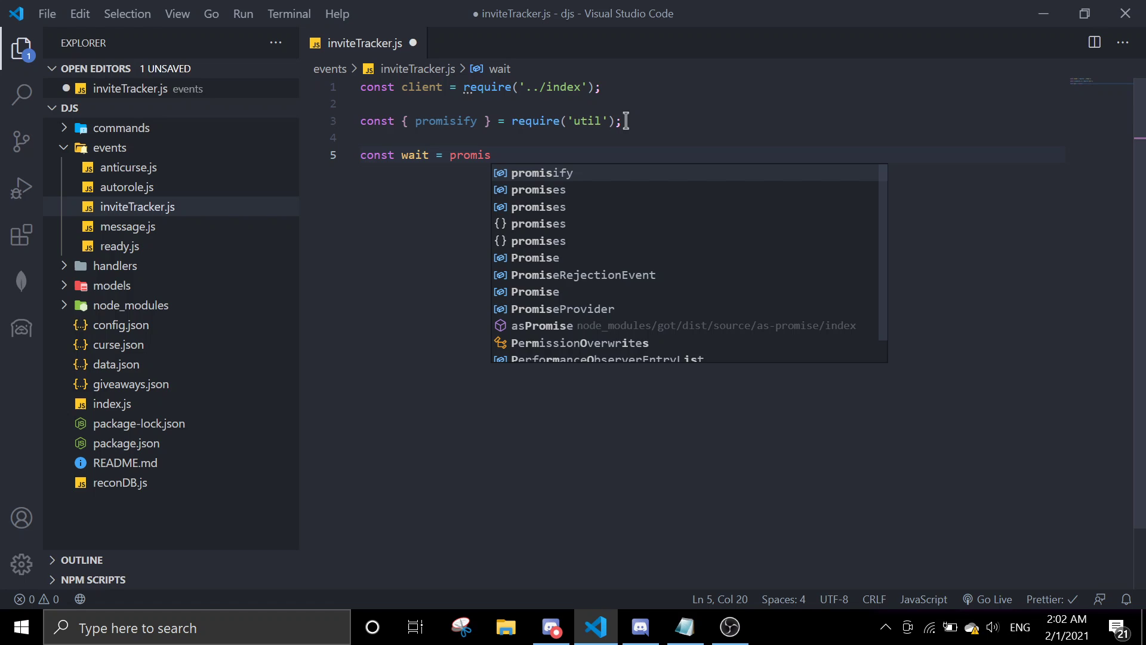
pyautogui.write('ify(setTi')
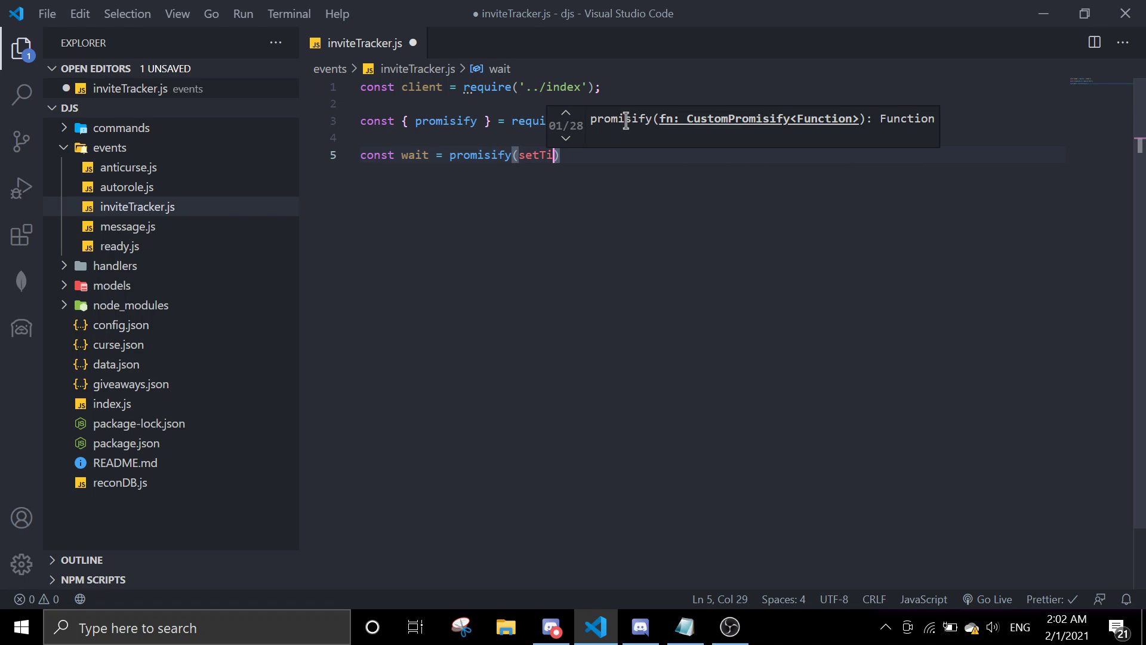
pyautogui.write('meout')
pyautogui.press('Right')
pyautogui.write(';')
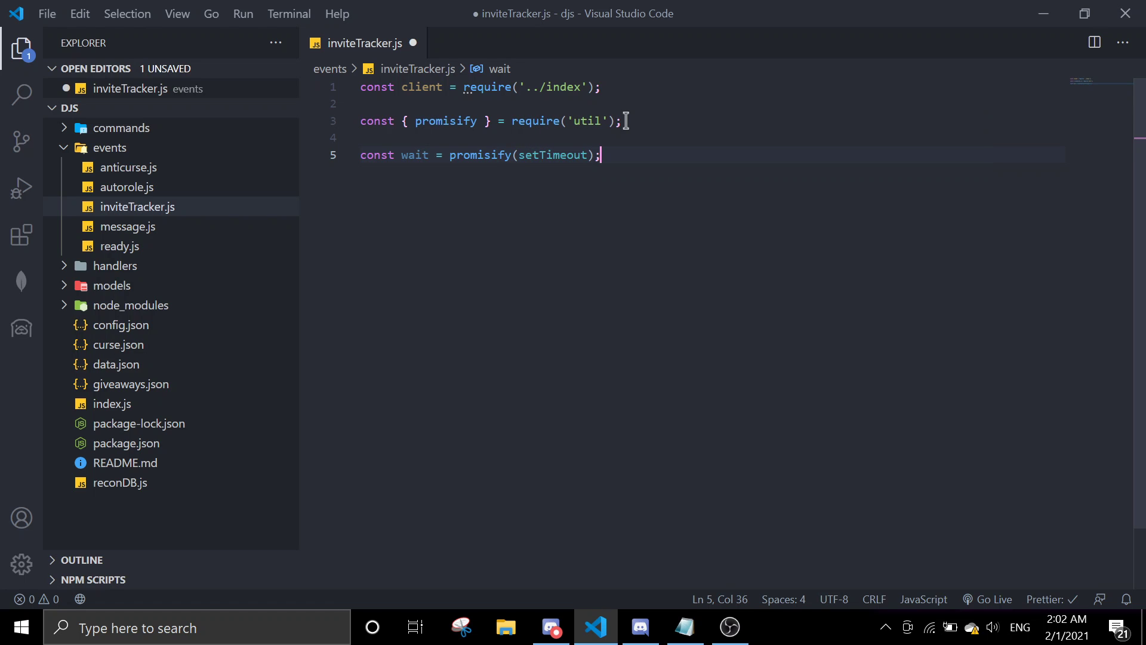
pyautogui.press('Return')
pyautogui.press('Return')
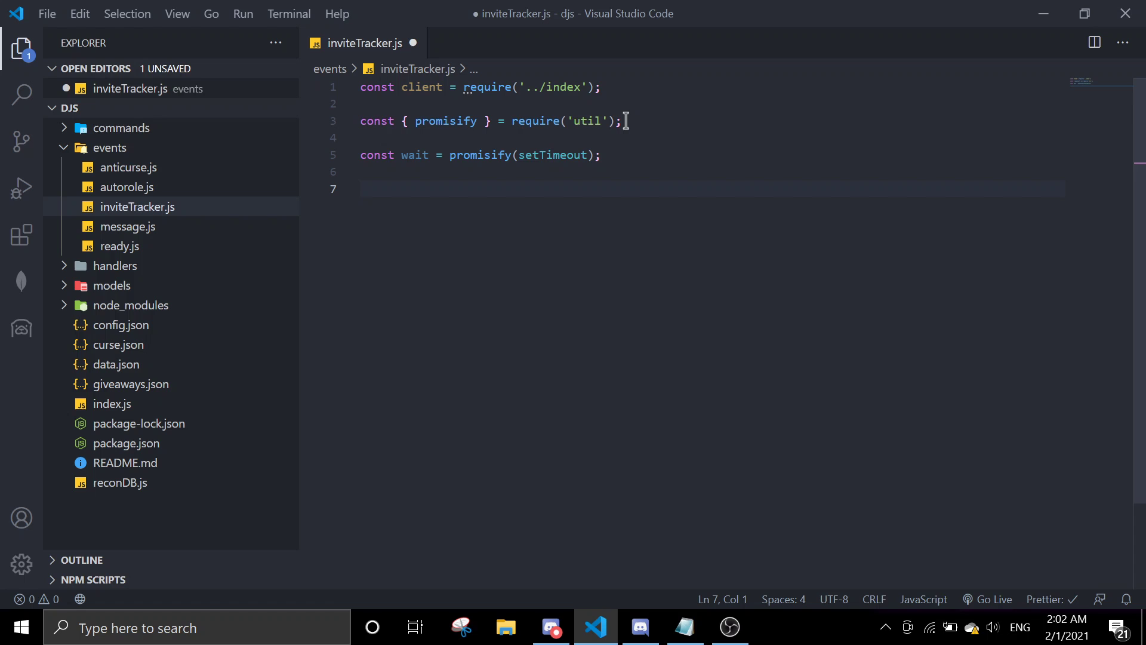
pyautogui.write('let invites;')
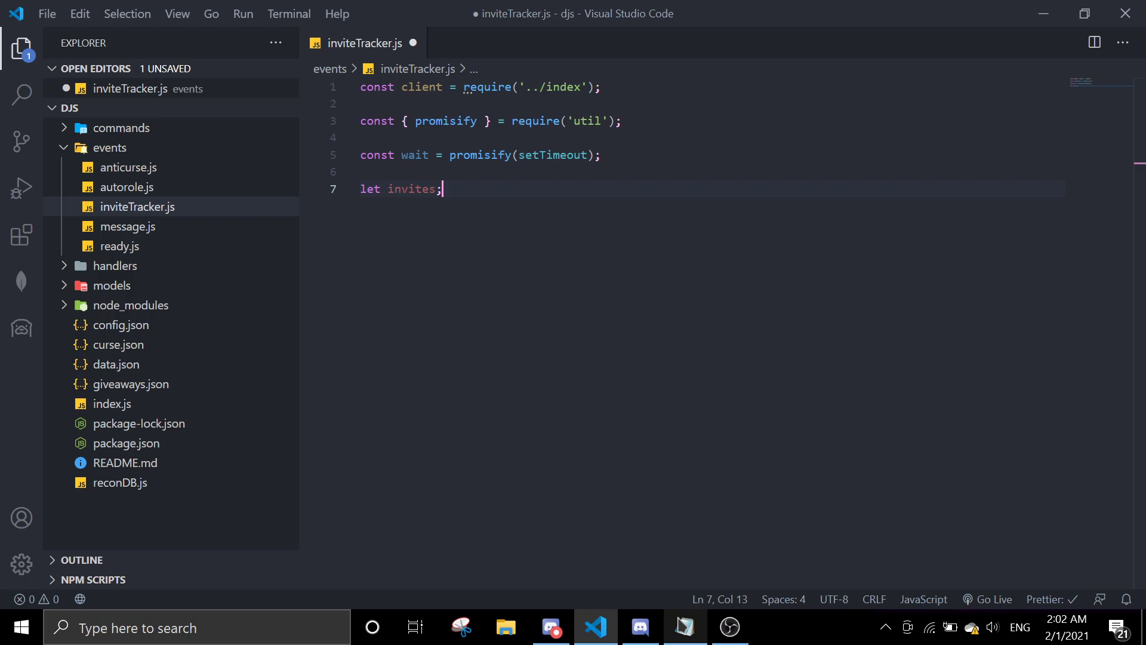
# Step: Tidy the Notepad note showing invite 1 at 20 and invite 2 at 22 uses
pyautogui.click(682, 627)
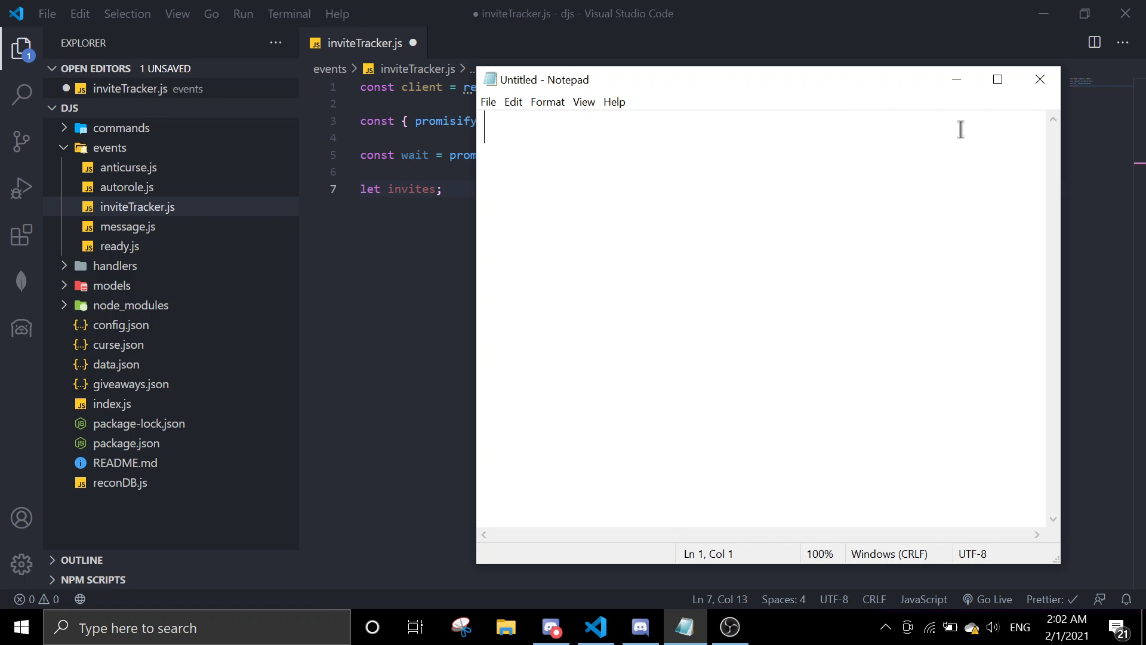
pyautogui.write('inv l')
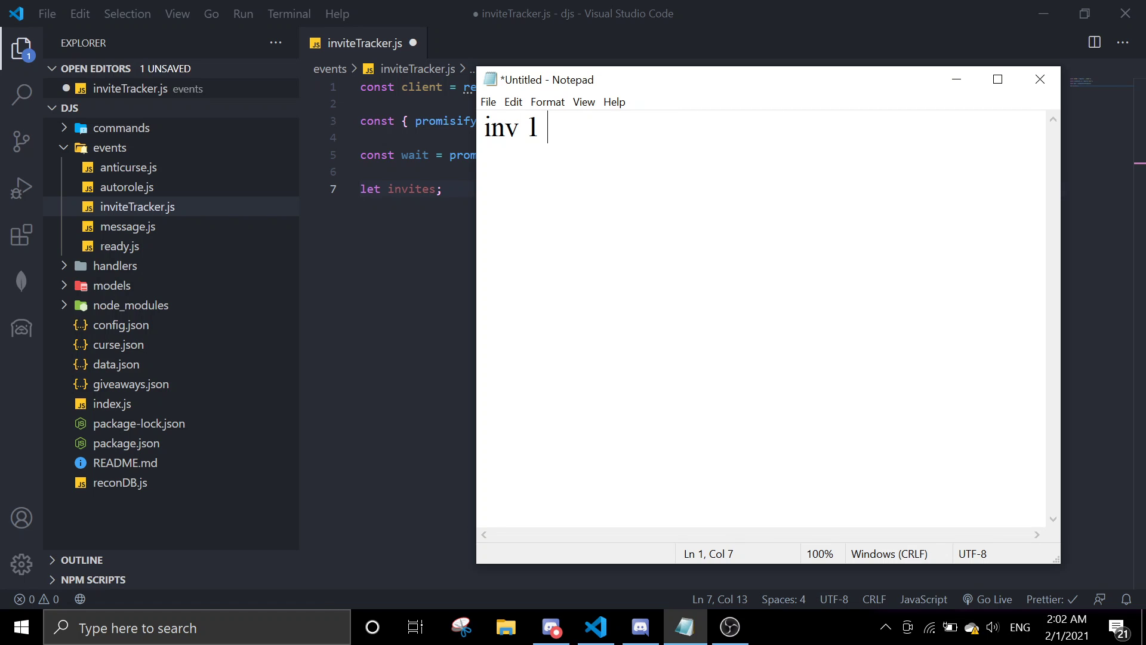
pyautogui.write(' = 20 us')
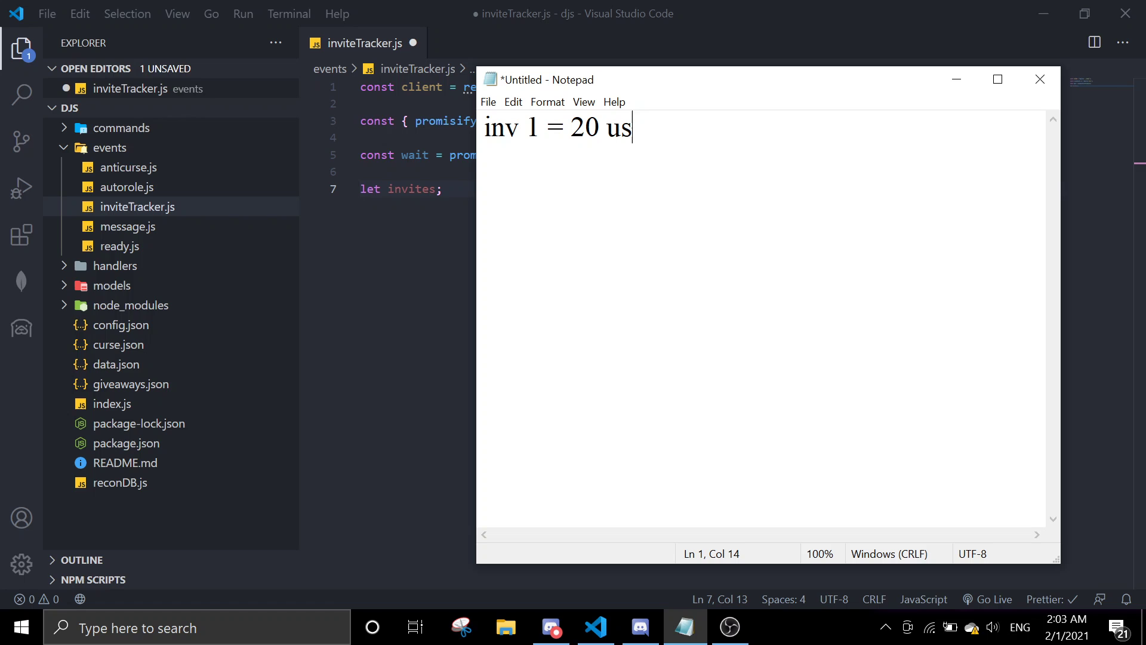
pyautogui.write('es  and')
pyautogui.press('BackSpace')
pyautogui.press('BackSpace')
pyautogui.press('BackSpace')
pyautogui.write('inv 2 = 22')
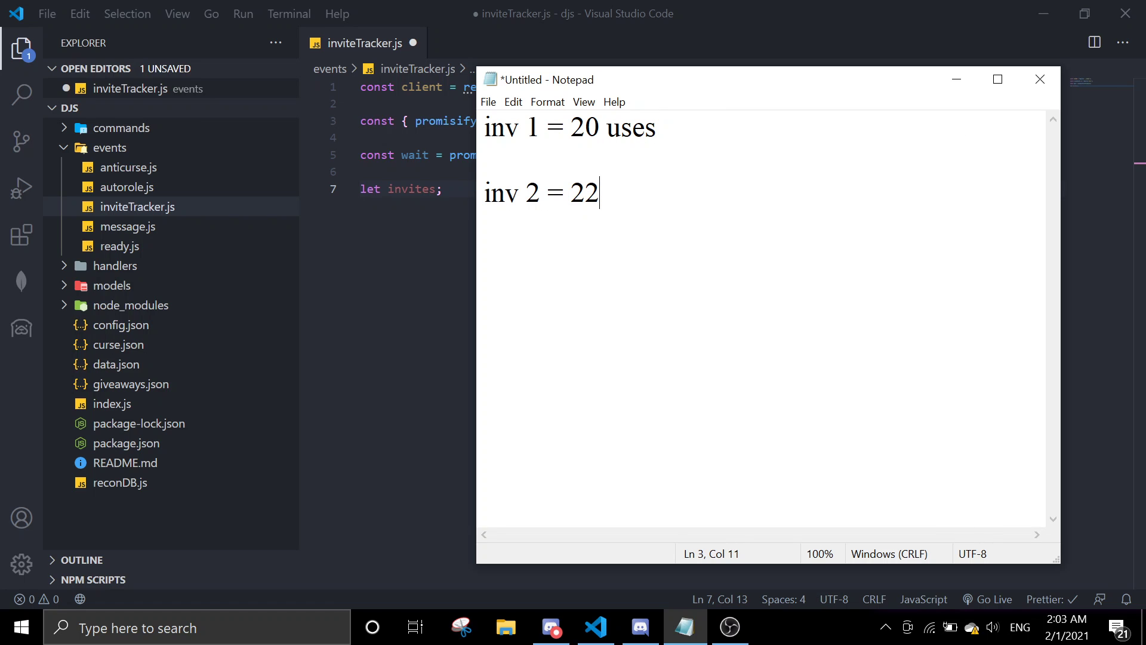
pyautogui.write('uses')
pyautogui.click(598, 194)
pyautogui.click(493, 129)
pyautogui.press('Return')
pyautogui.press('Up')
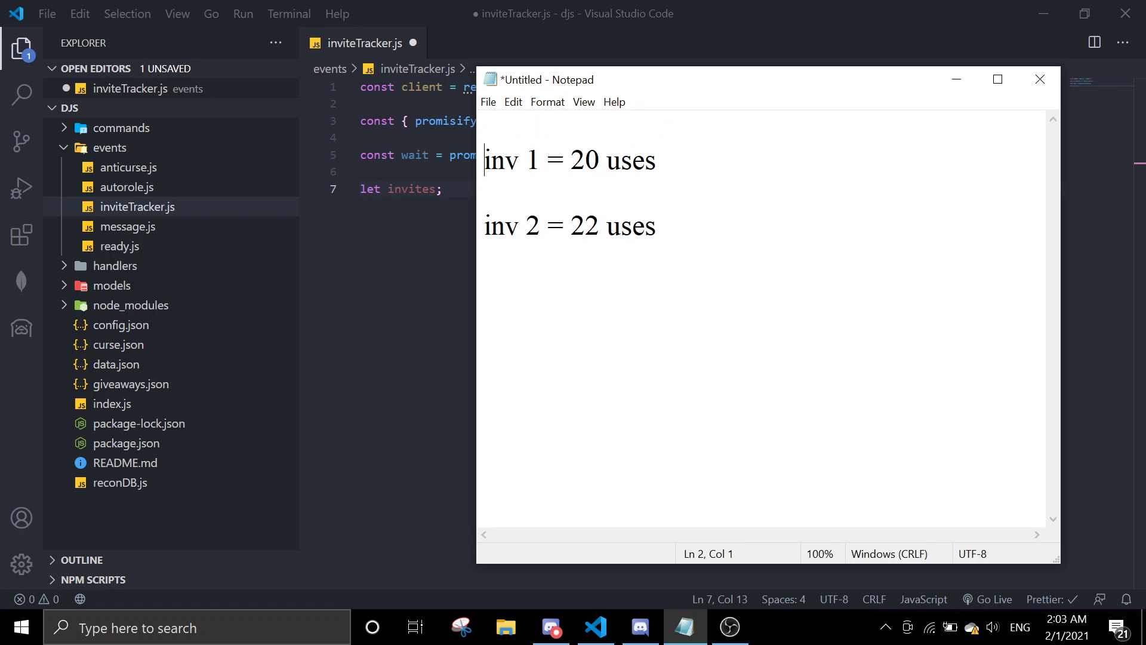
pyautogui.write('at the start')
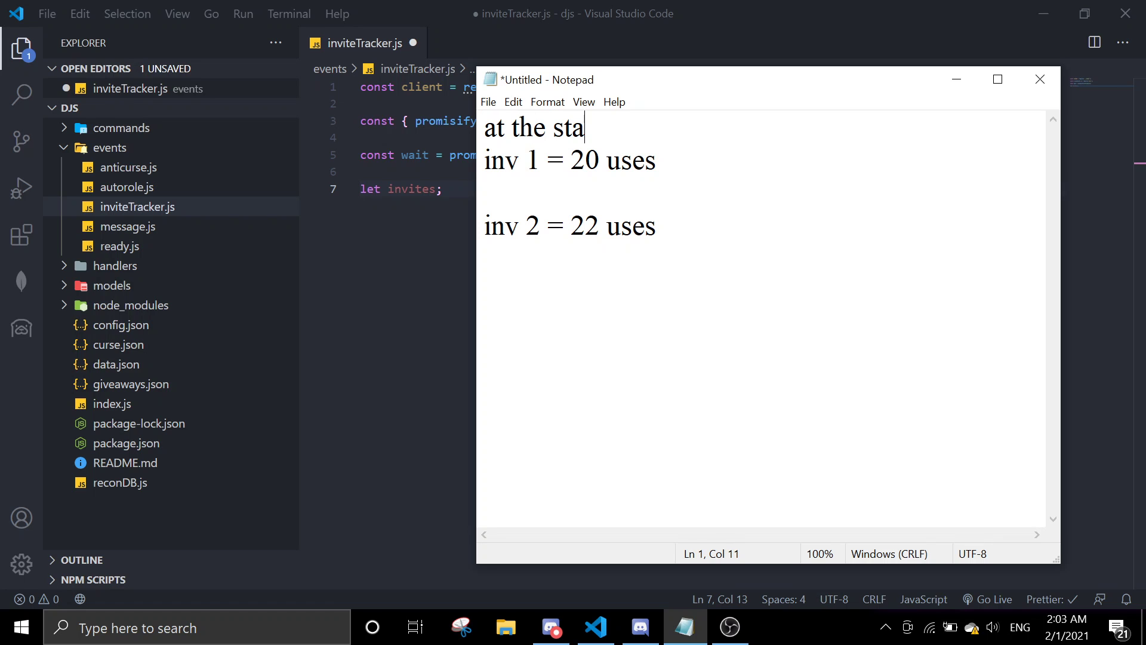
pyautogui.press('Home')
pyautogui.write('*')
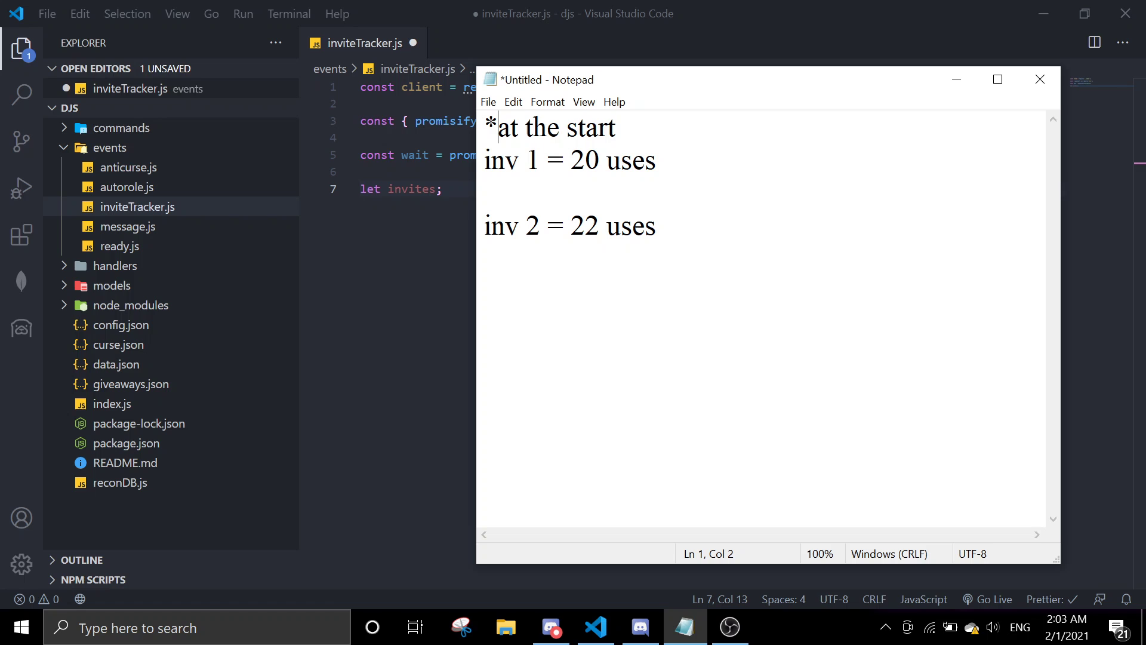
# Step: Add an '*after member joined!' heading below the starting counts
pyautogui.click(749, 249)
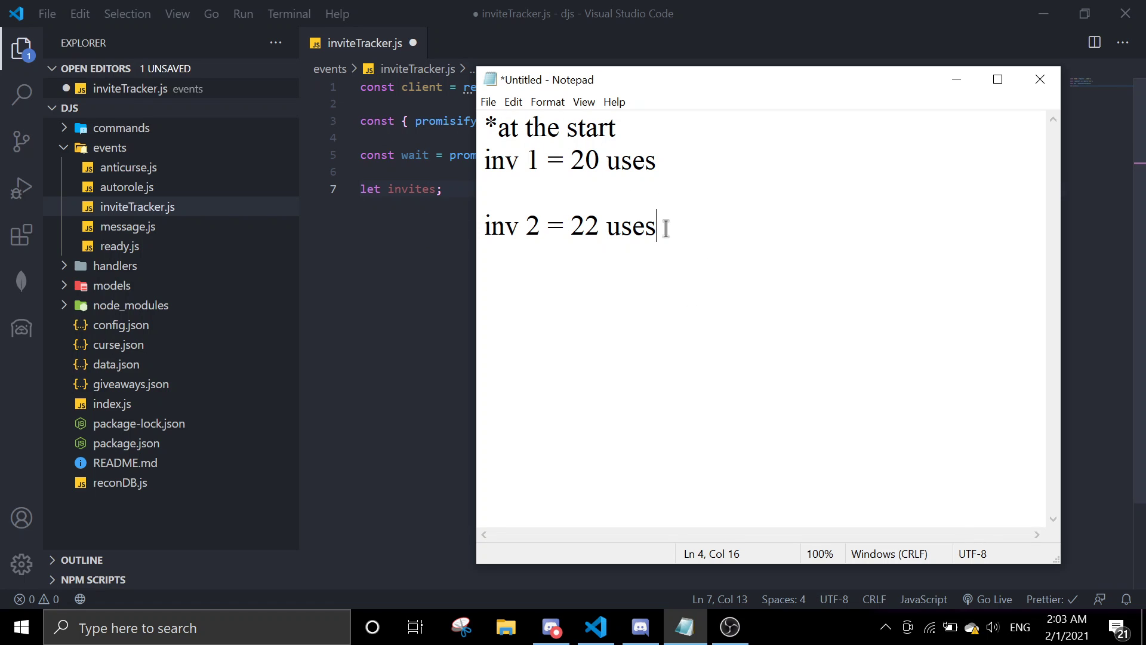
pyautogui.press('Return')
pyautogui.press('Return')
pyautogui.write('*')
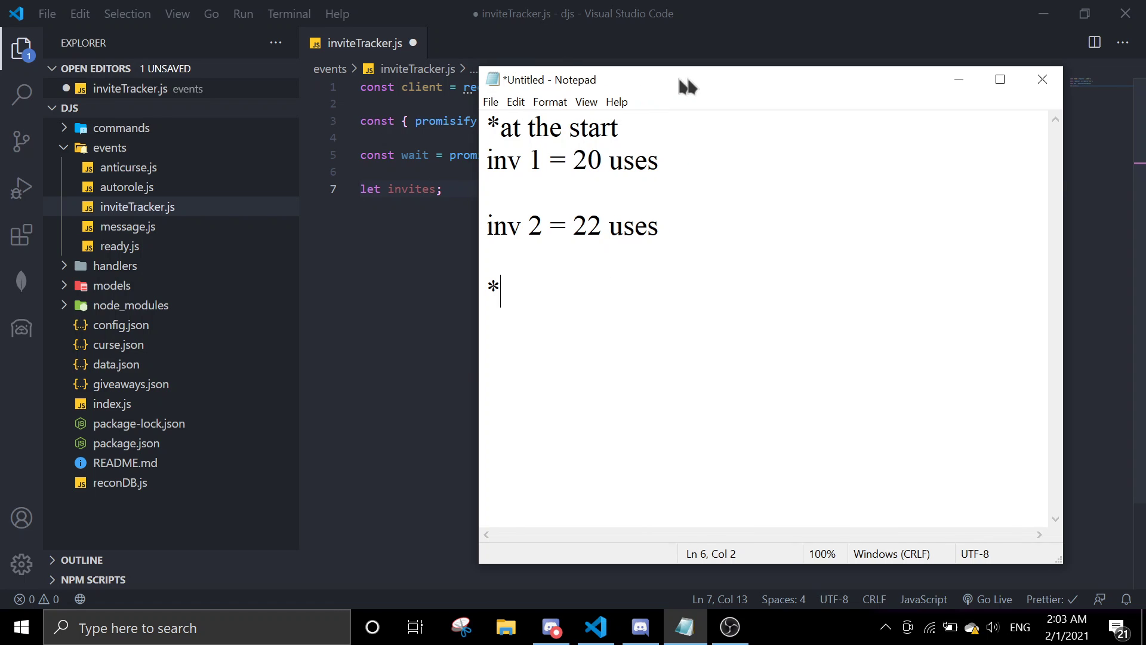
pyautogui.moveTo(687, 80); pyautogui.dragTo(884, 55)
pyautogui.write('after ')
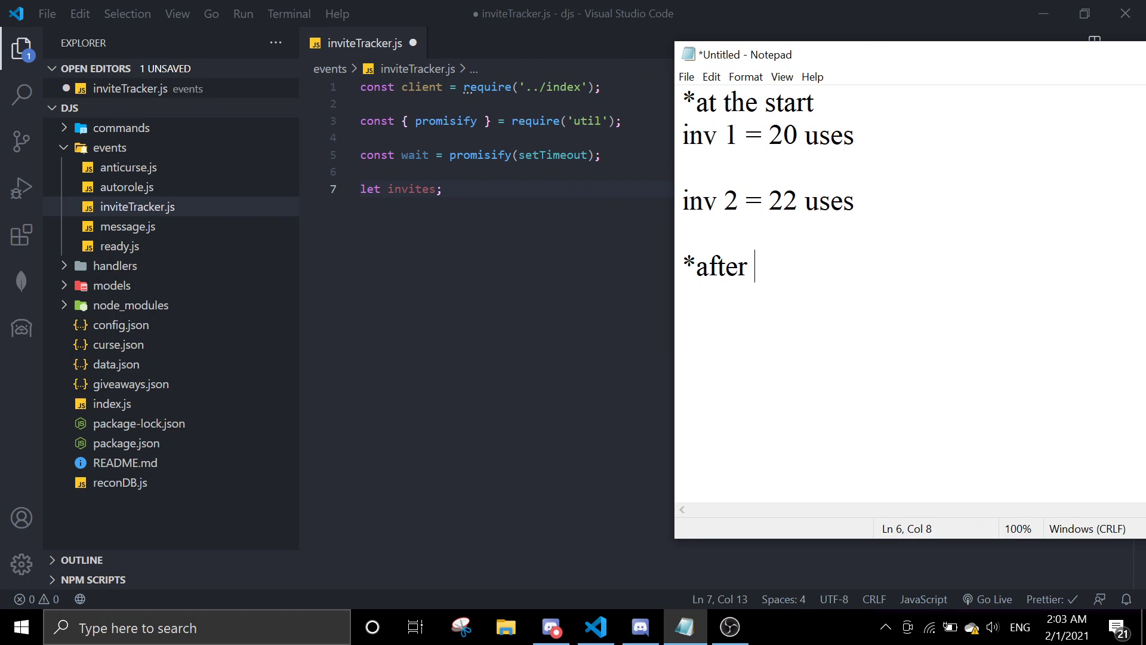
pyautogui.write('member jon')
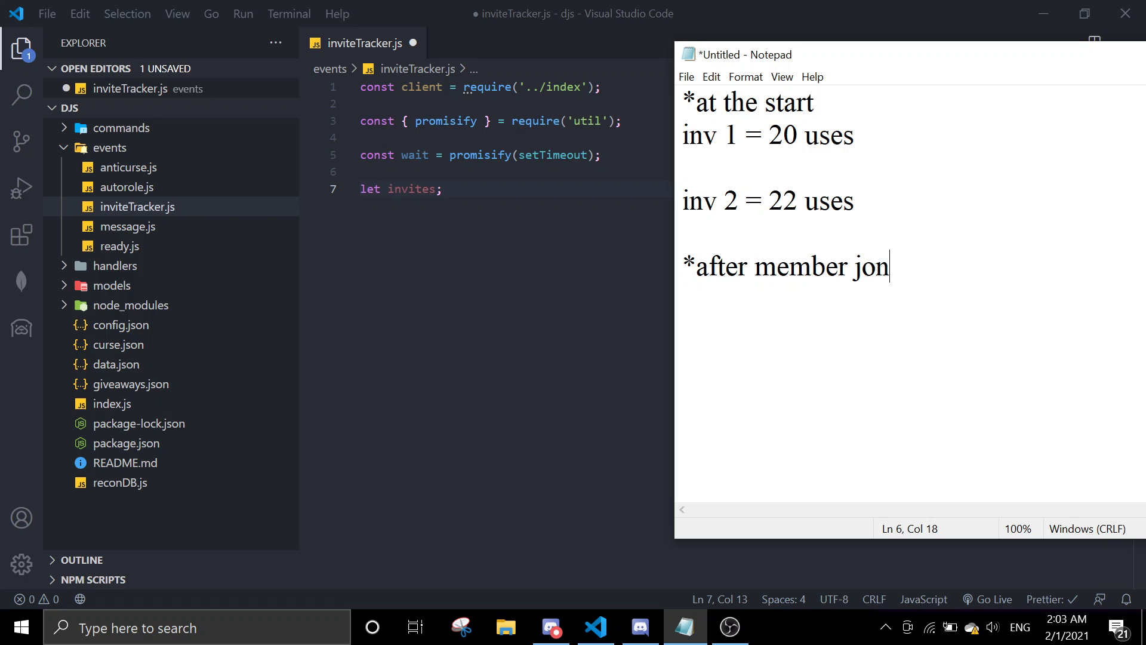
pyautogui.press('BackSpace')
pyautogui.write('ined!')
pyautogui.press('Return')
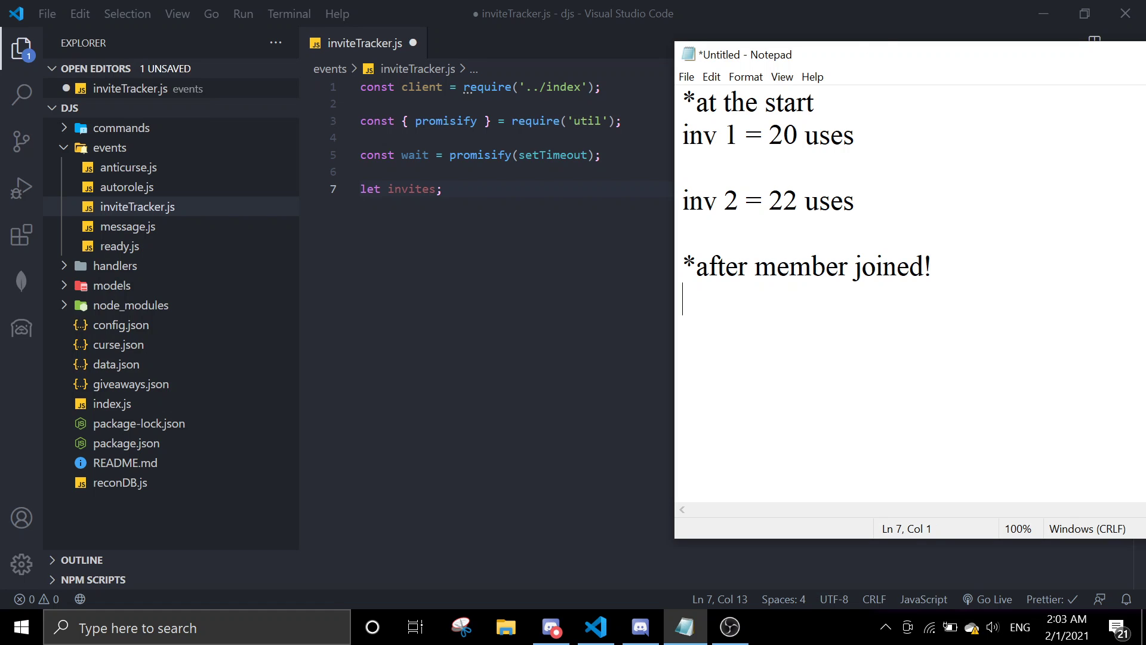
pyautogui.write('inv 1 = ')
pyautogui.write('21 u')
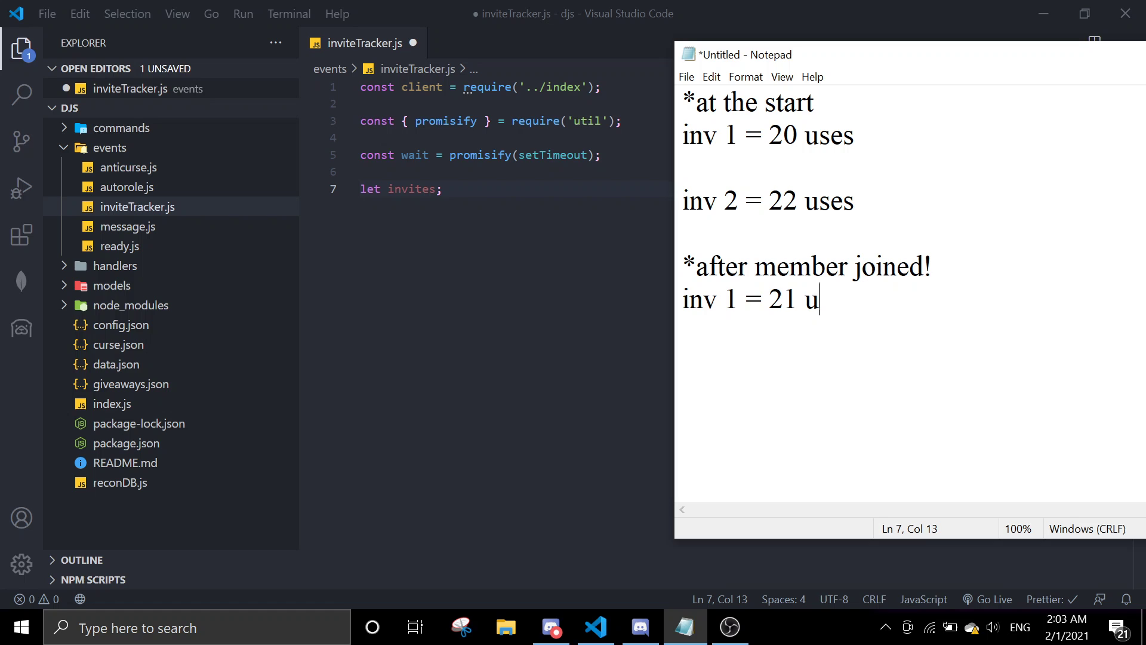
pyautogui.write('ses  ')
pyautogui.write('inv')
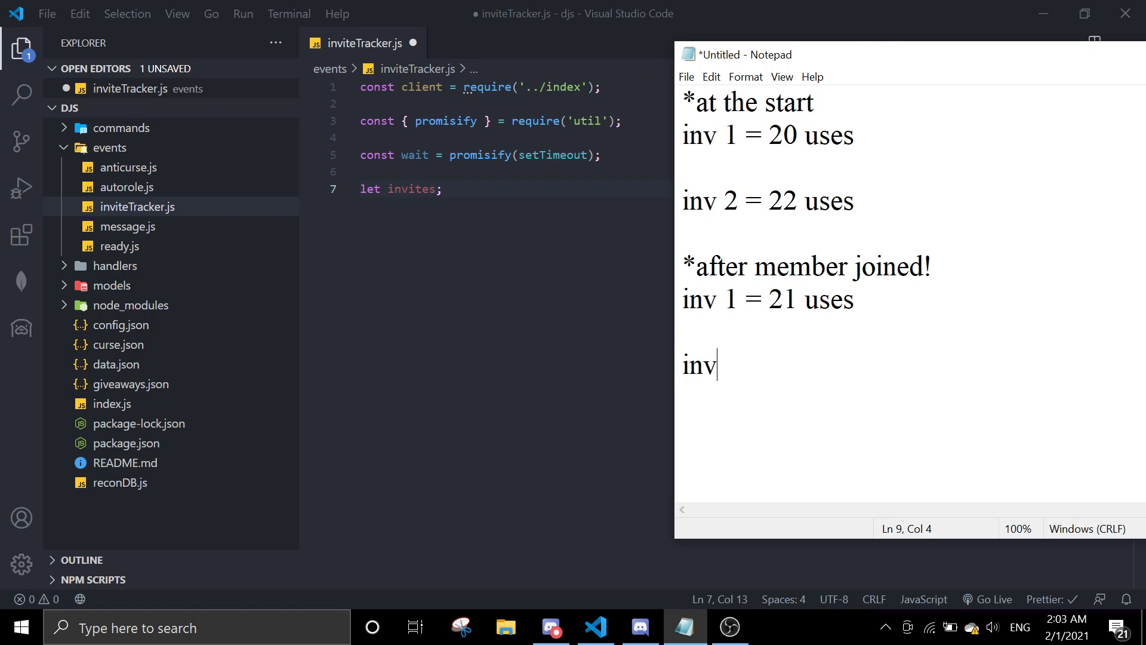
pyautogui.write(' 2 = 22u')
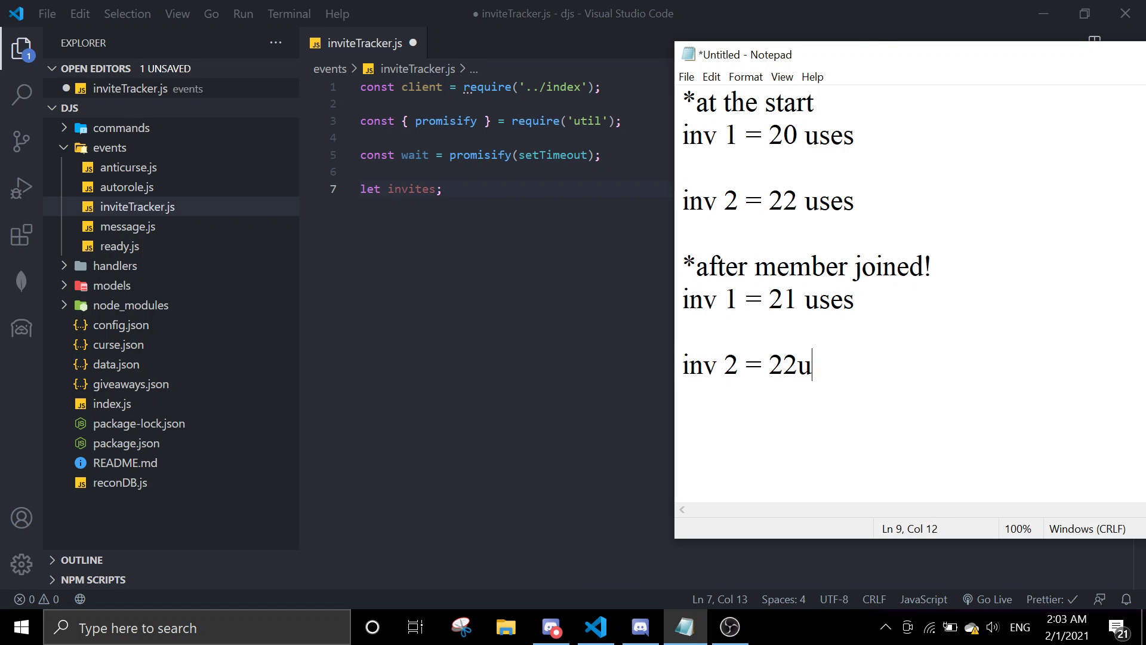
pyautogui.write('ses')
# Step: Note 'inv 1 = 21 uses' and 'inv 2 = 22 uses', then move the notes over the code
pyautogui.click(788, 364)
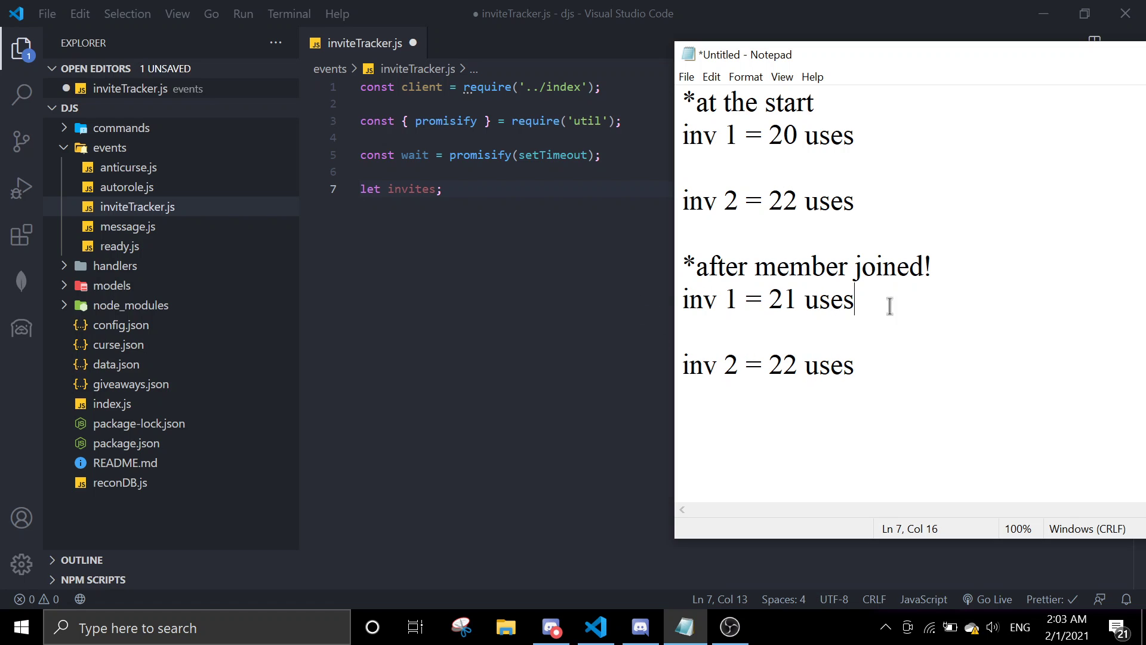
pyautogui.moveTo(890, 305); pyautogui.dragTo(681, 306)
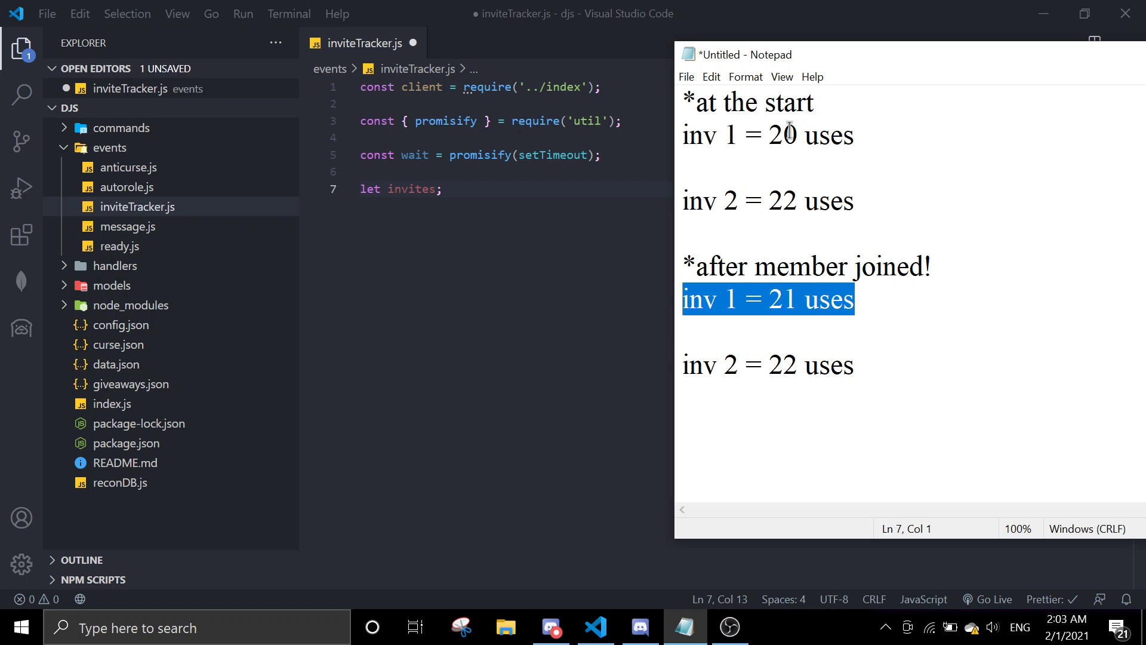
pyautogui.click(839, 224)
pyautogui.moveTo(924, 51); pyautogui.dragTo(550, 98)
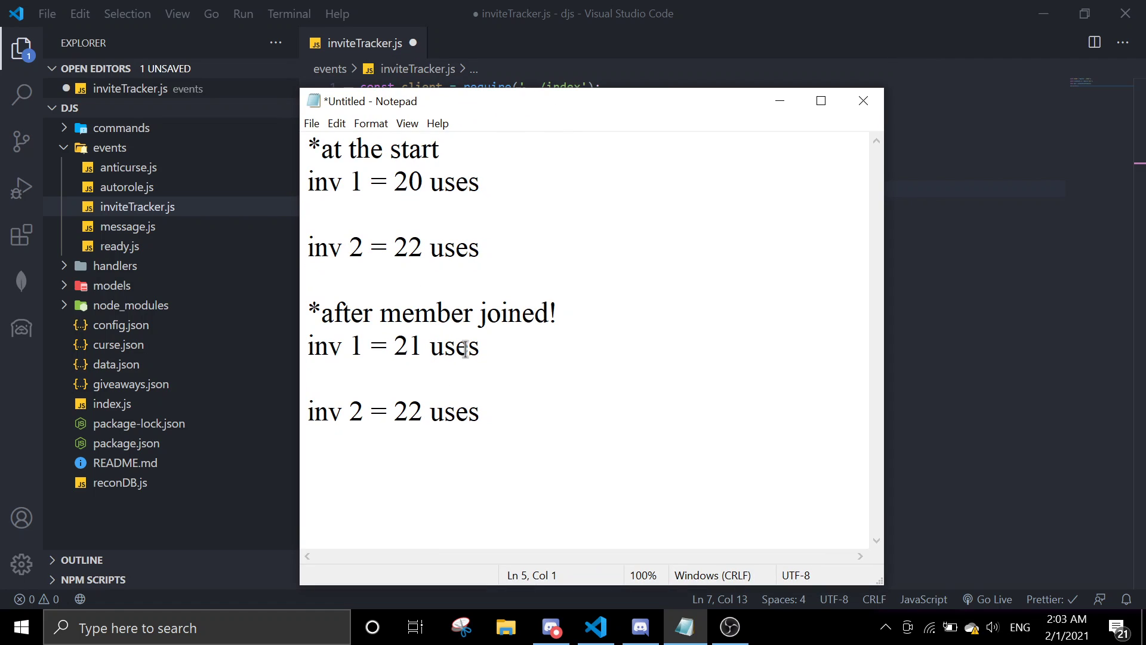
# Step: Start a 'const id = ' line and copy the Discord server's ID
pyautogui.click(770, 106)
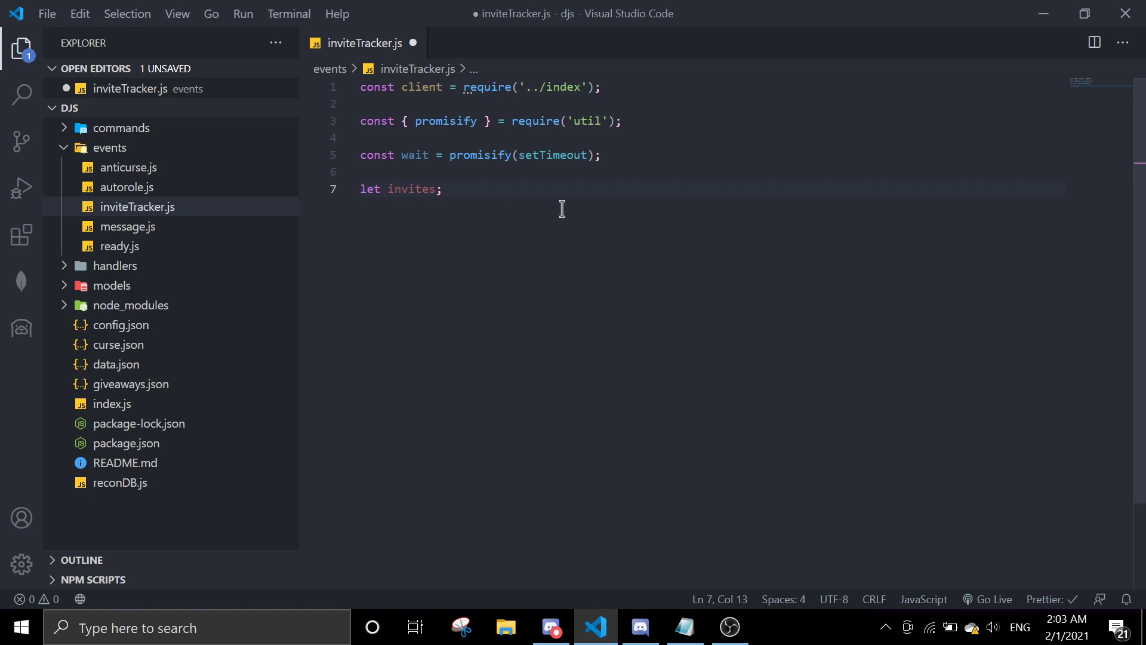
pyautogui.press('Return')
pyautogui.press('Return')
pyautogui.write('const id =')
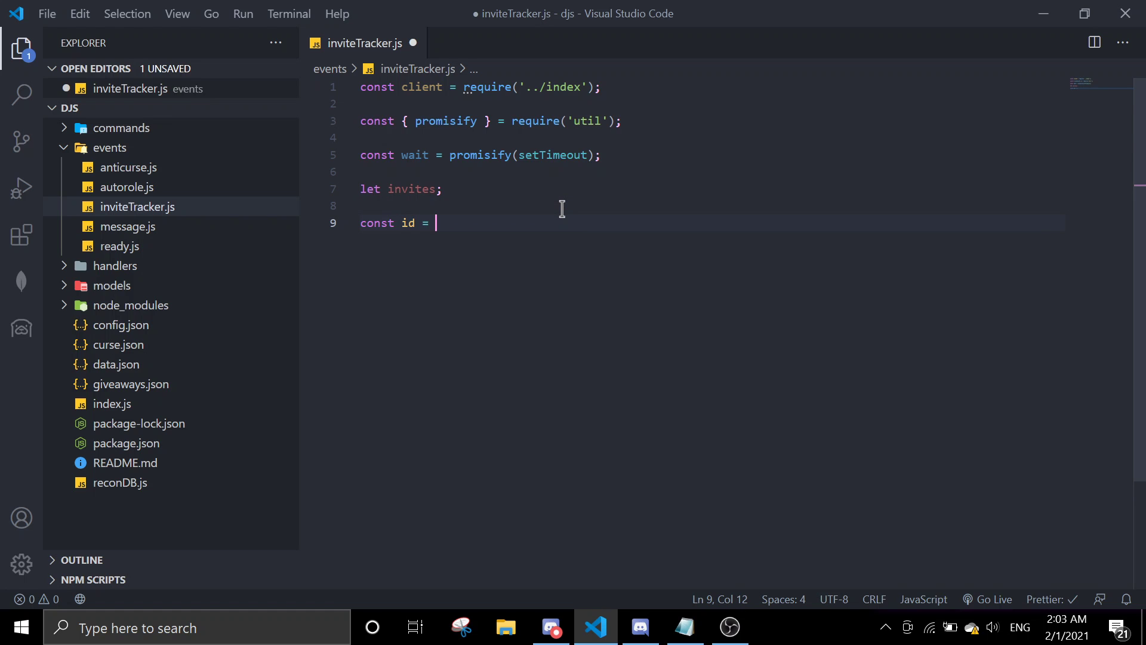
pyautogui.click(551, 627)
pyautogui.rightClick(37, 172)
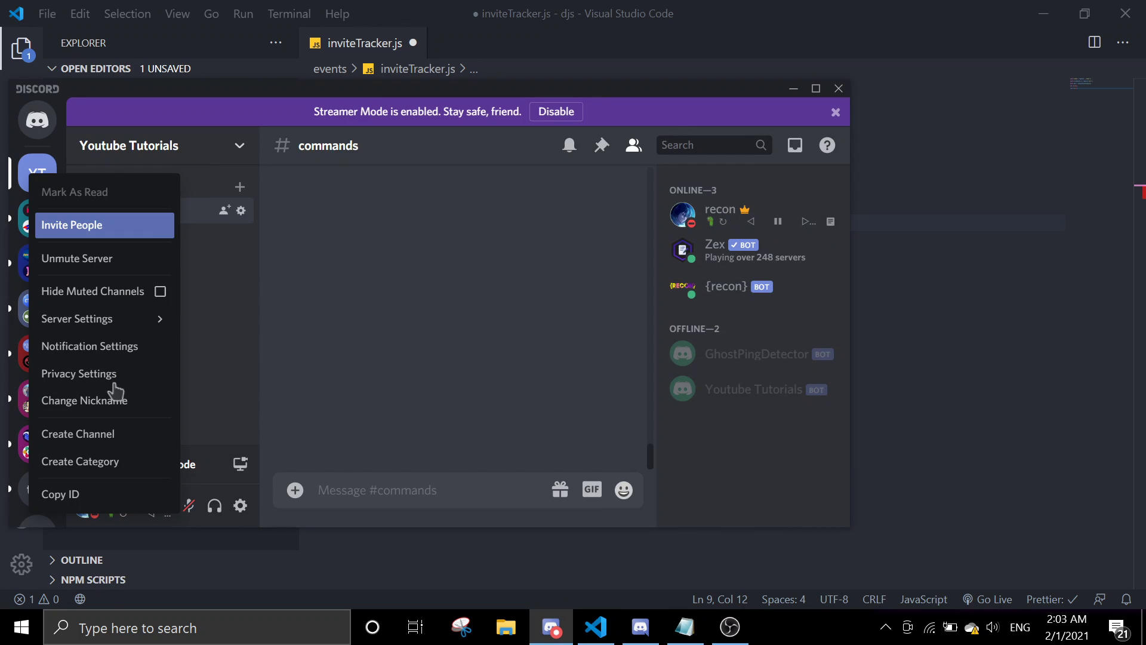
pyautogui.click(94, 500)
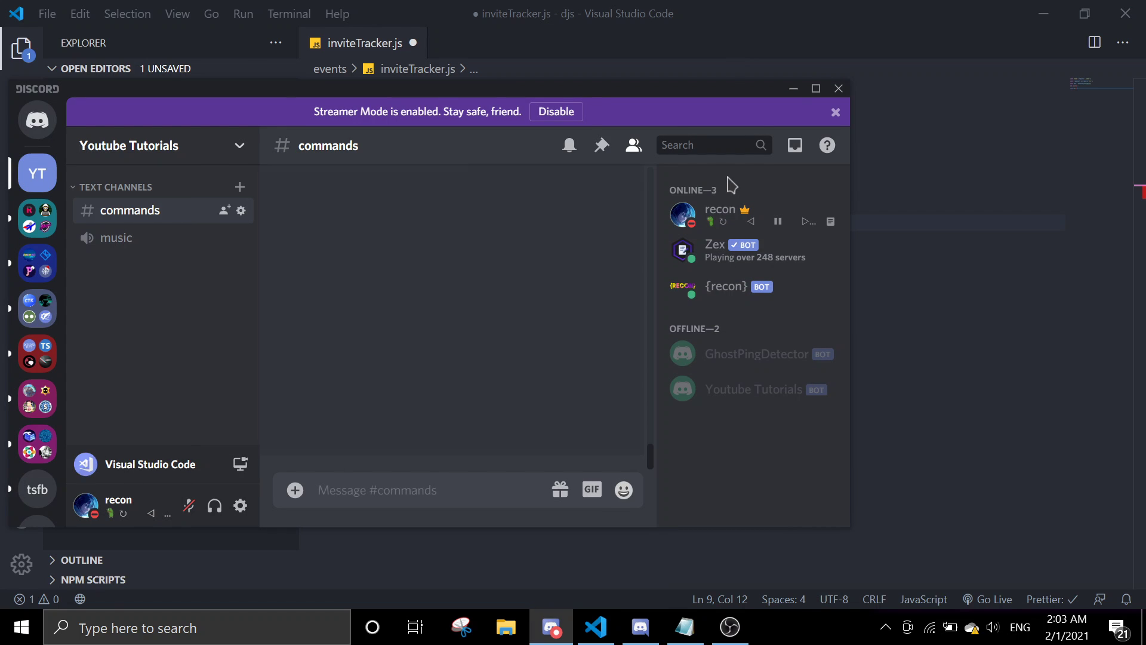
pyautogui.click(794, 88)
# Step: Paste the copied server ID as the string value of const id
pyautogui.click(549, 207)
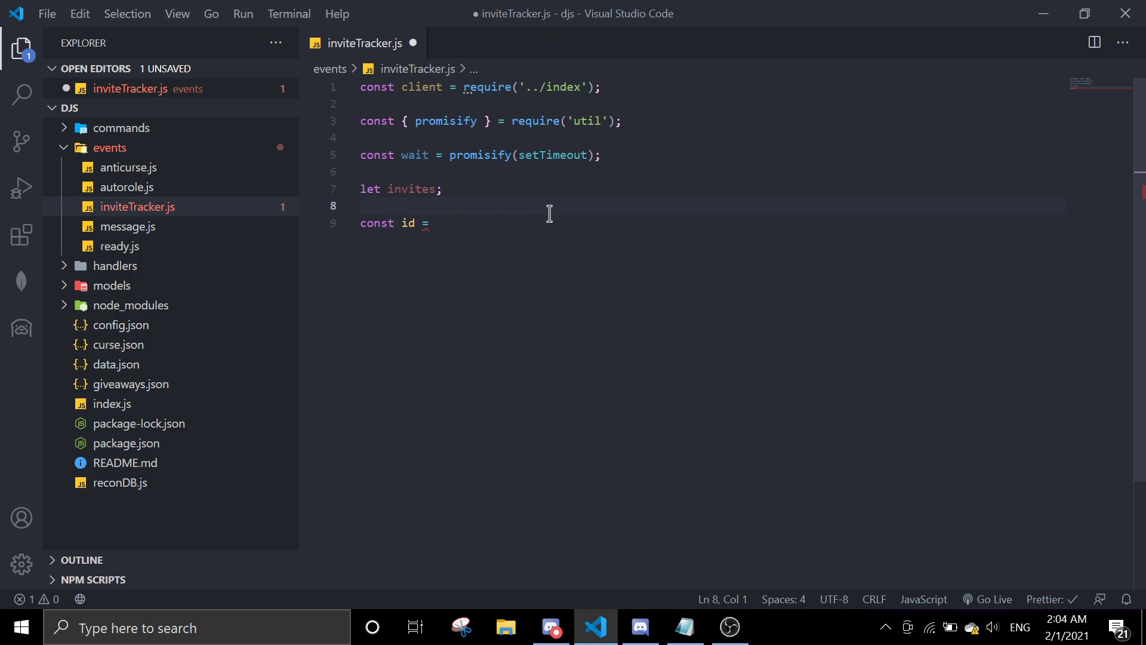
pyautogui.click(534, 223)
pyautogui.hotkey('ctrl', 'v')
pyautogui.press('Right')
pyautogui.write(';')
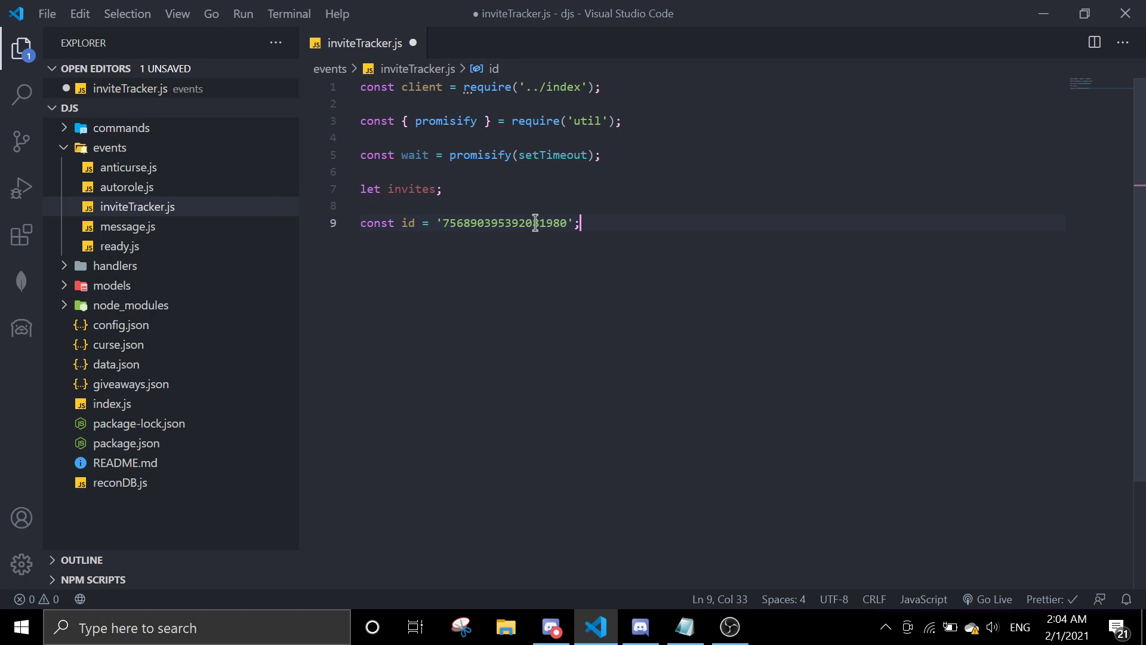
# Step: Add a client 'ready' handler that awaits wait(2000)
pyautogui.press('Return')
pyautogui.press('Return')
pyautogui.write('cl')
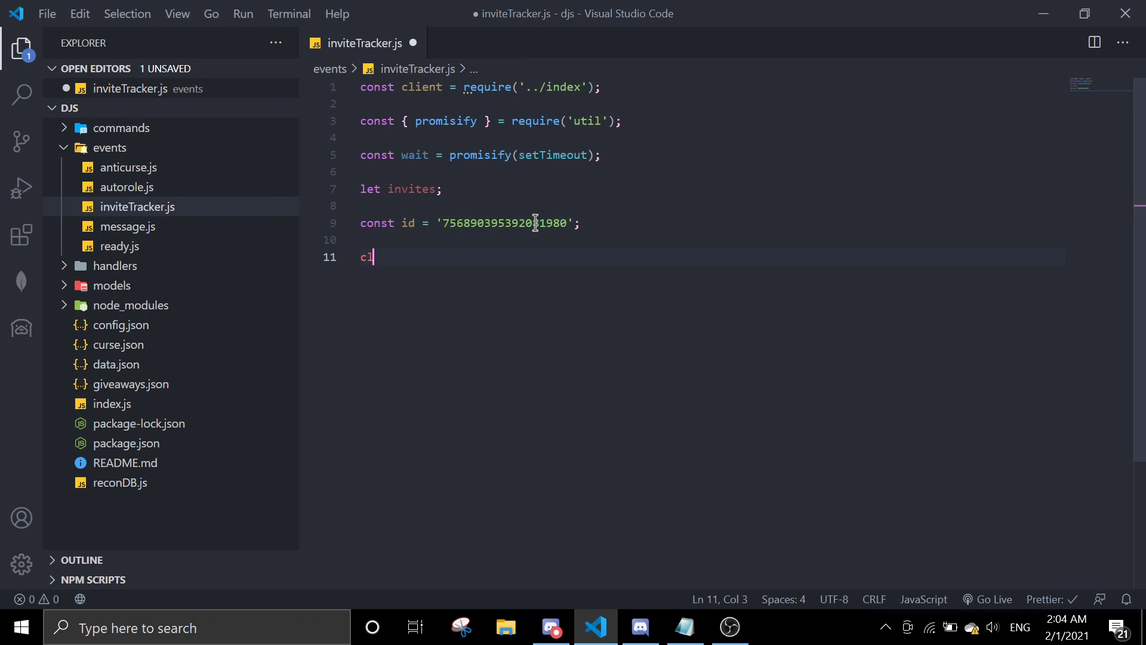
pyautogui.write("ient.on('ready")
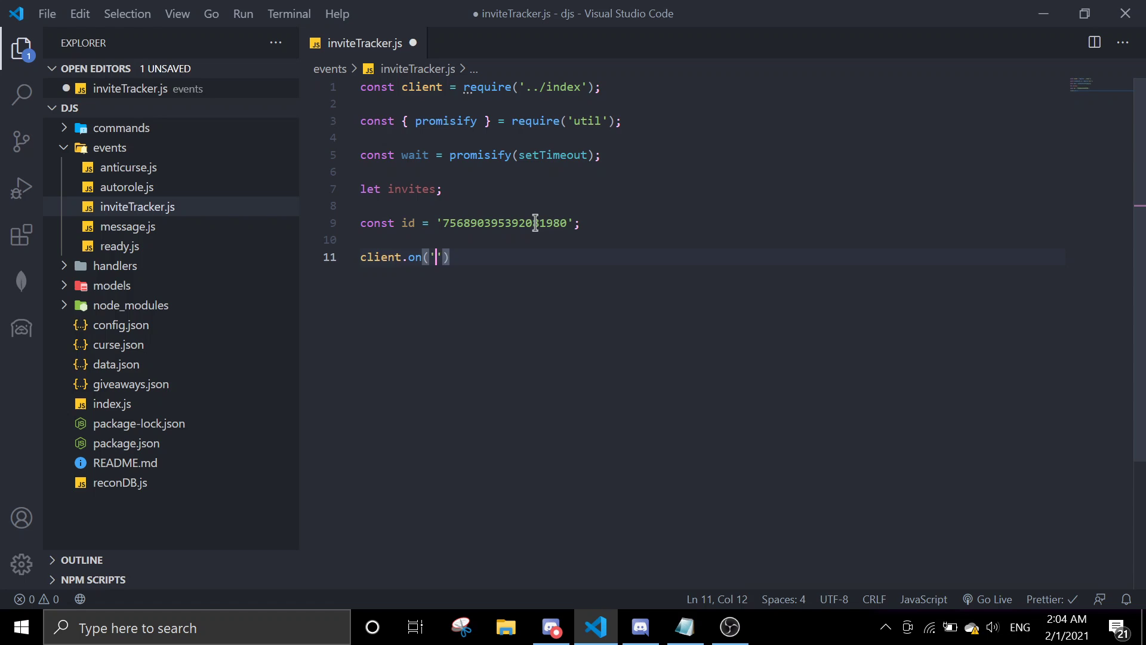
pyautogui.press('Right')
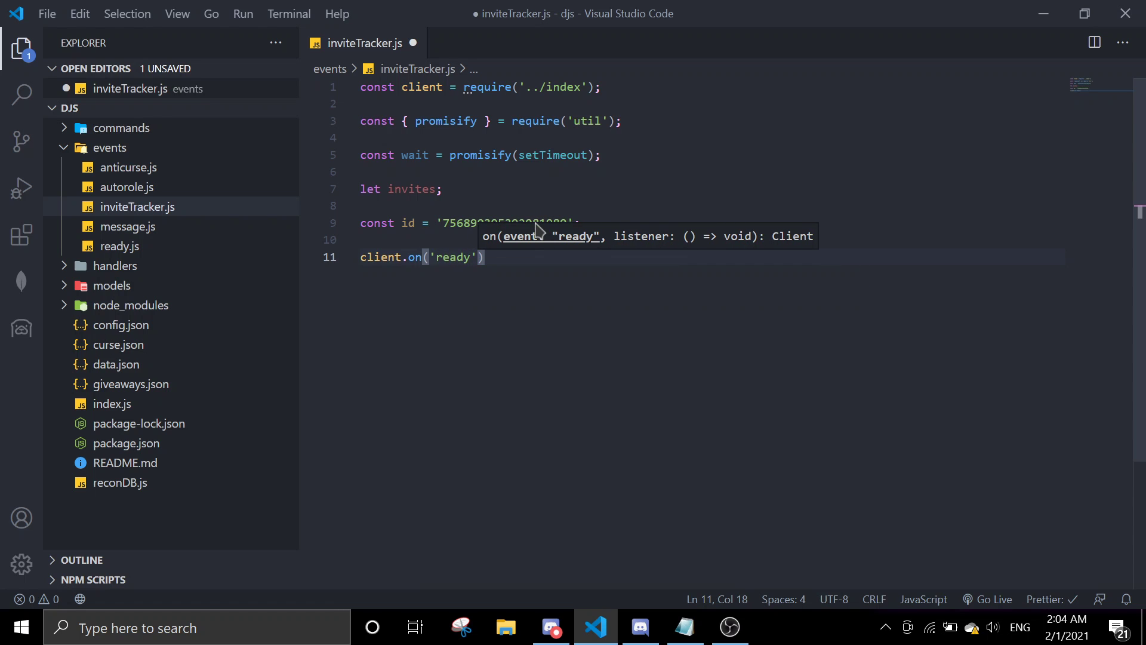
pyautogui.write(', async() => ')
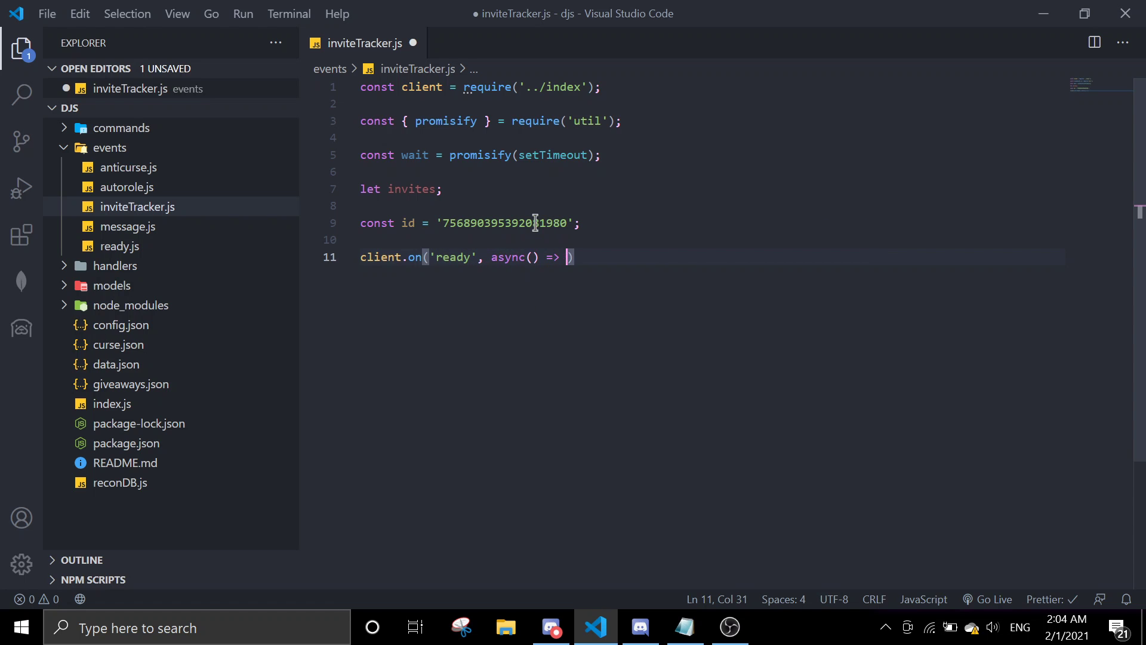
pyautogui.write('{')
pyautogui.press('Return')
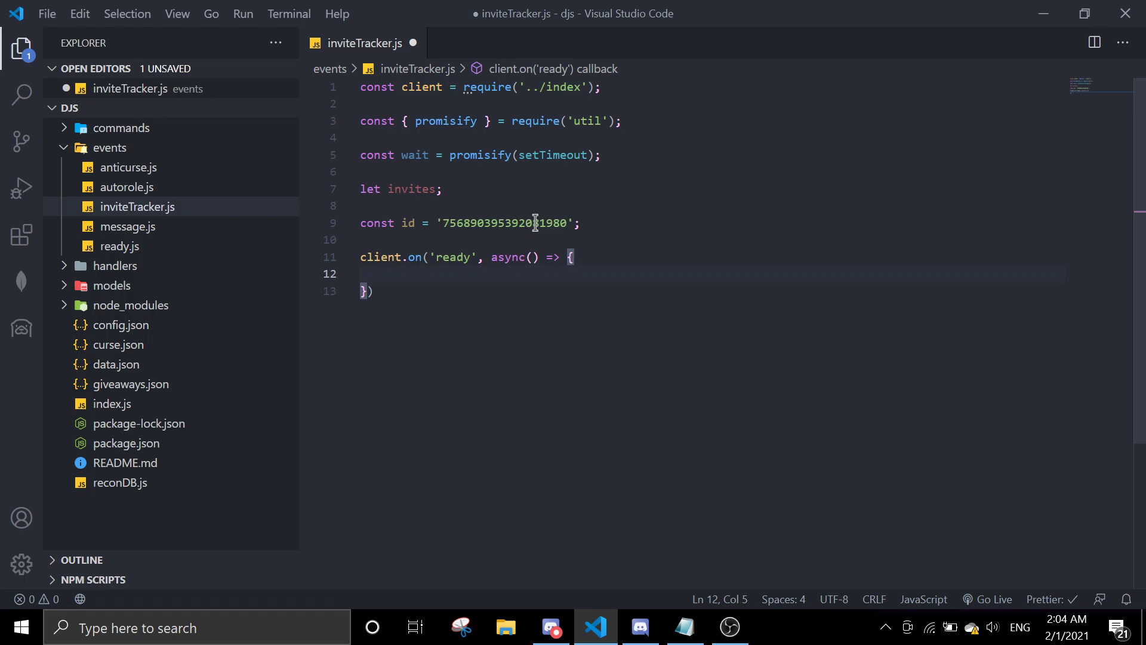
pyautogui.write('await wait(')
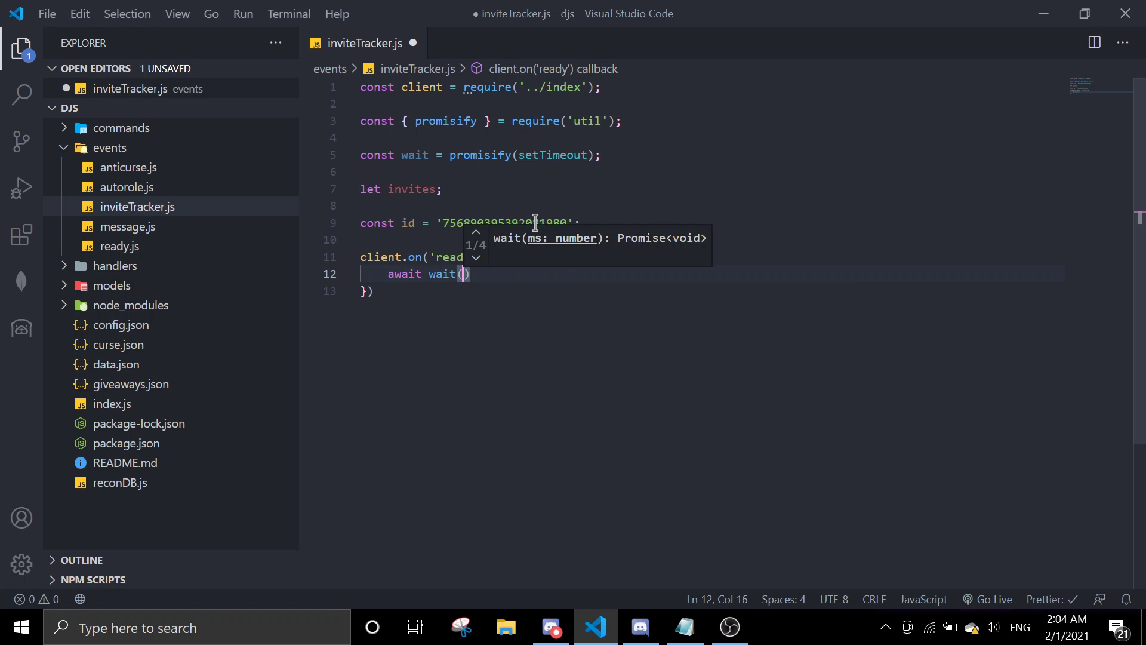
pyautogui.write('10')
pyautogui.press('BackSpace')
pyautogui.press('BackSpace')
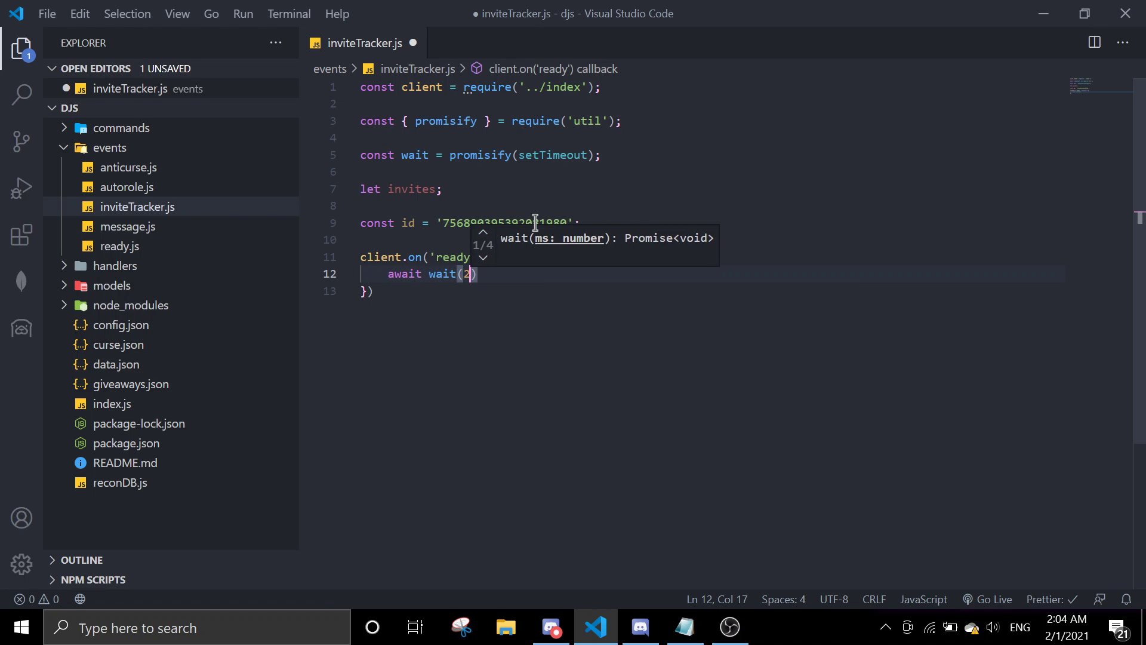
pyautogui.write('2000);')
pyautogui.press('Return')
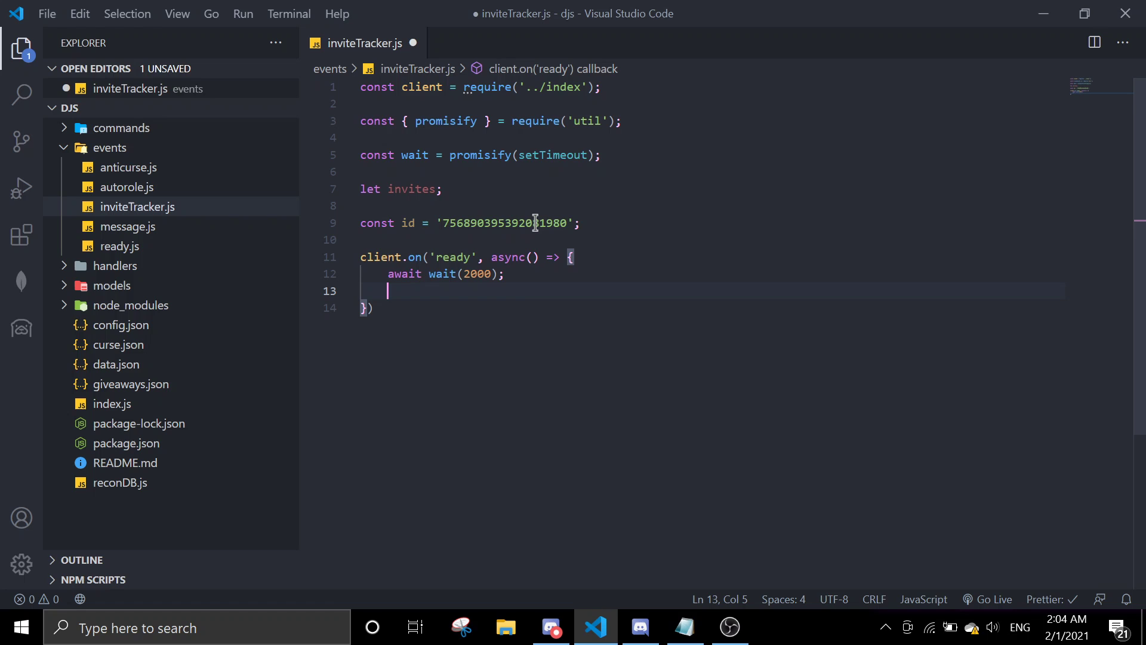
pyautogui.press('Return')
pyautogui.write('client')
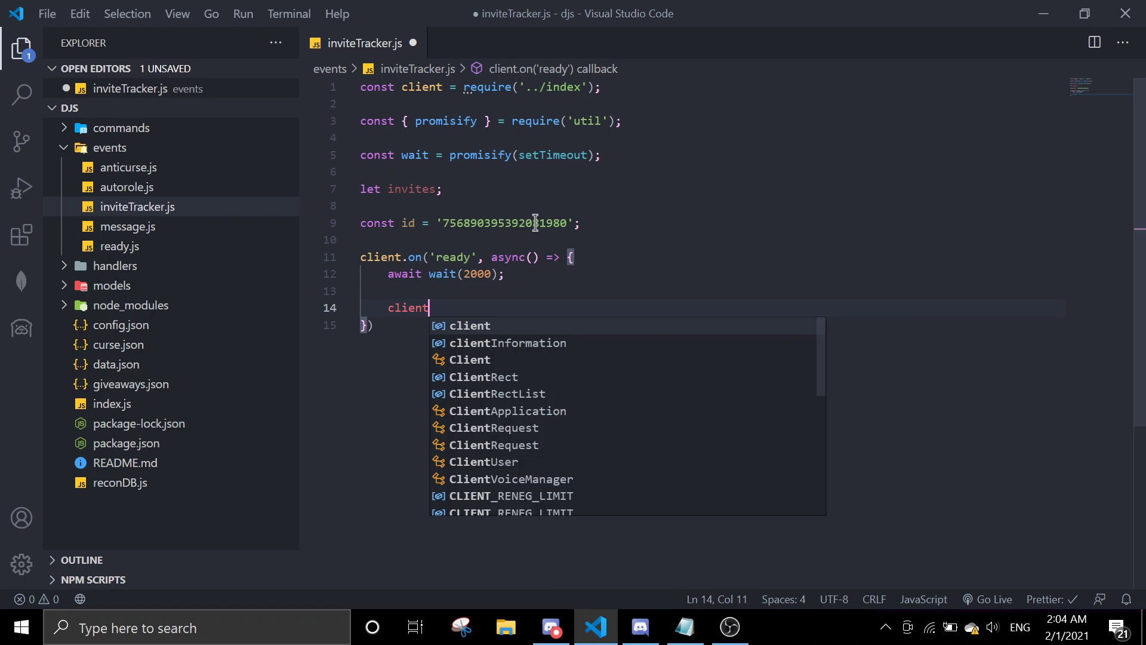
pyautogui.write('.guo')
# Step: Fetch the server's invites with client.guilds.cache.get(id).fetchInvites() and store them in invites
pyautogui.press('BackSpace')
pyautogui.write('il')
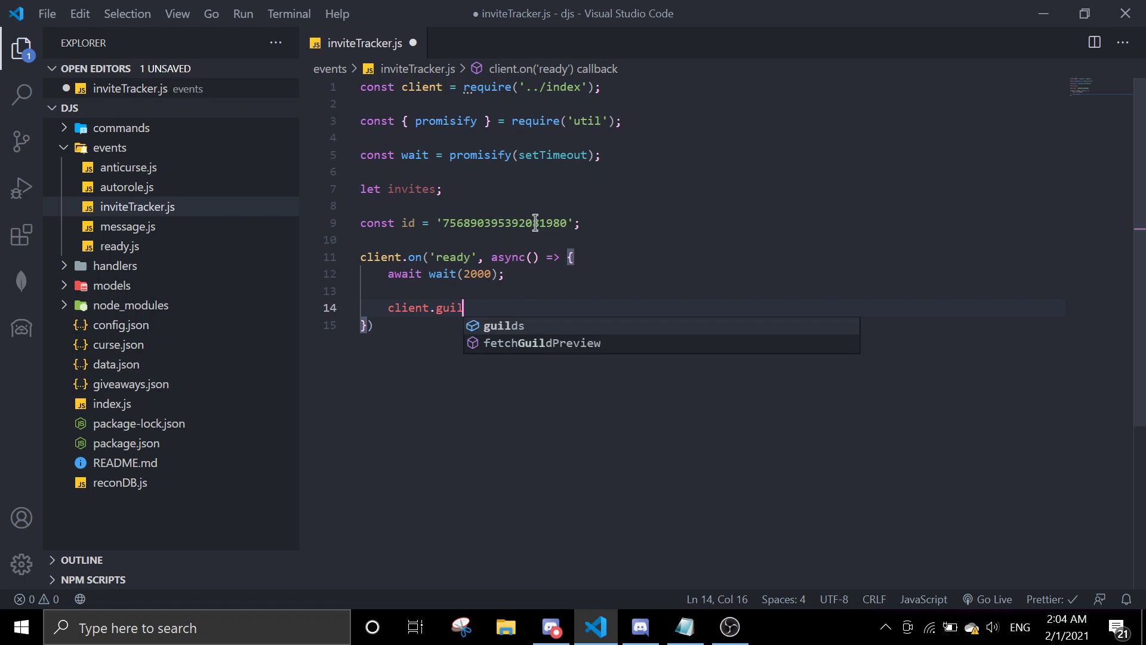
pyautogui.write('ds.cache.cac')
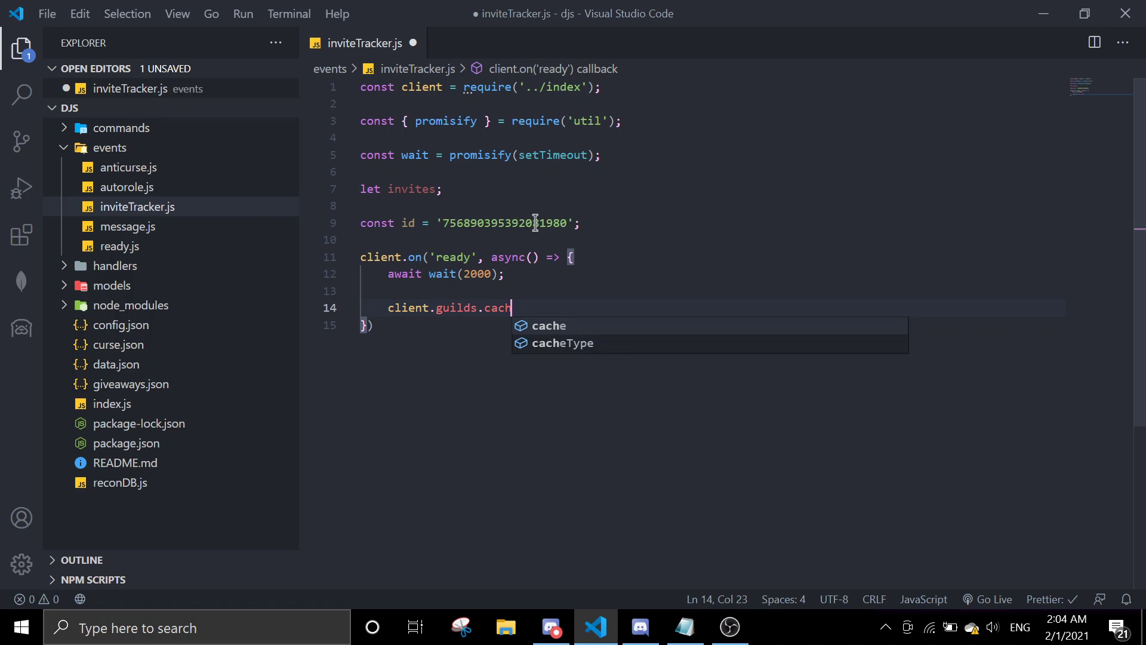
pyautogui.write('he.get(id')
pyautogui.press('Right')
pyautogui.write('.')
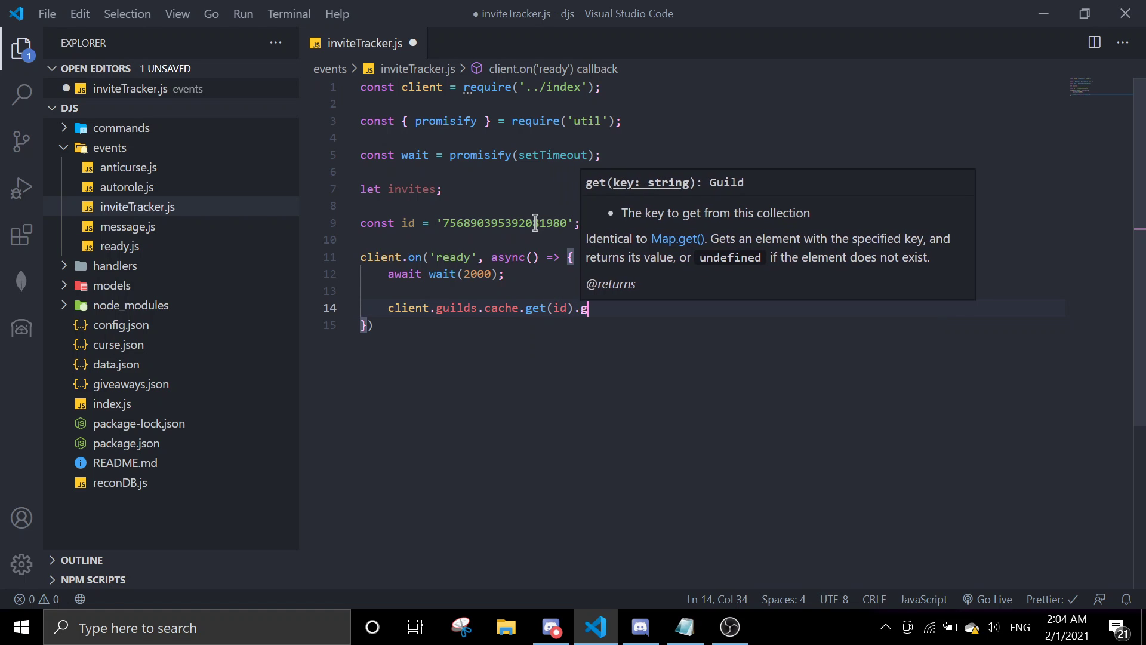
pyautogui.write('fetchIn')
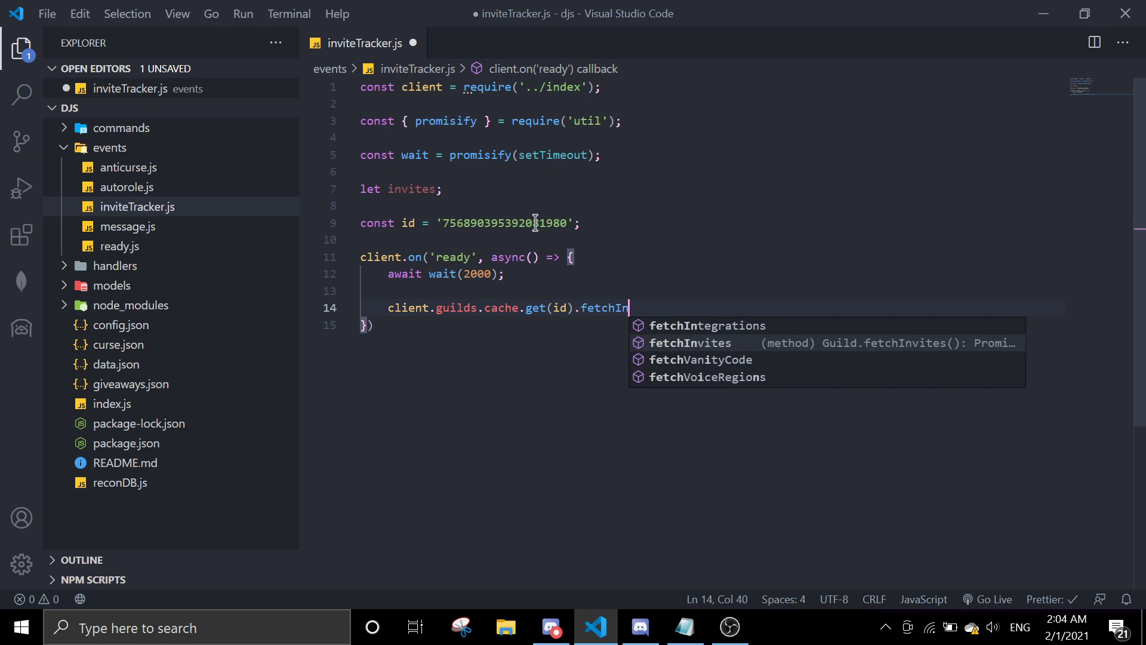
pyautogui.write('vites(')
pyautogui.press('Right')
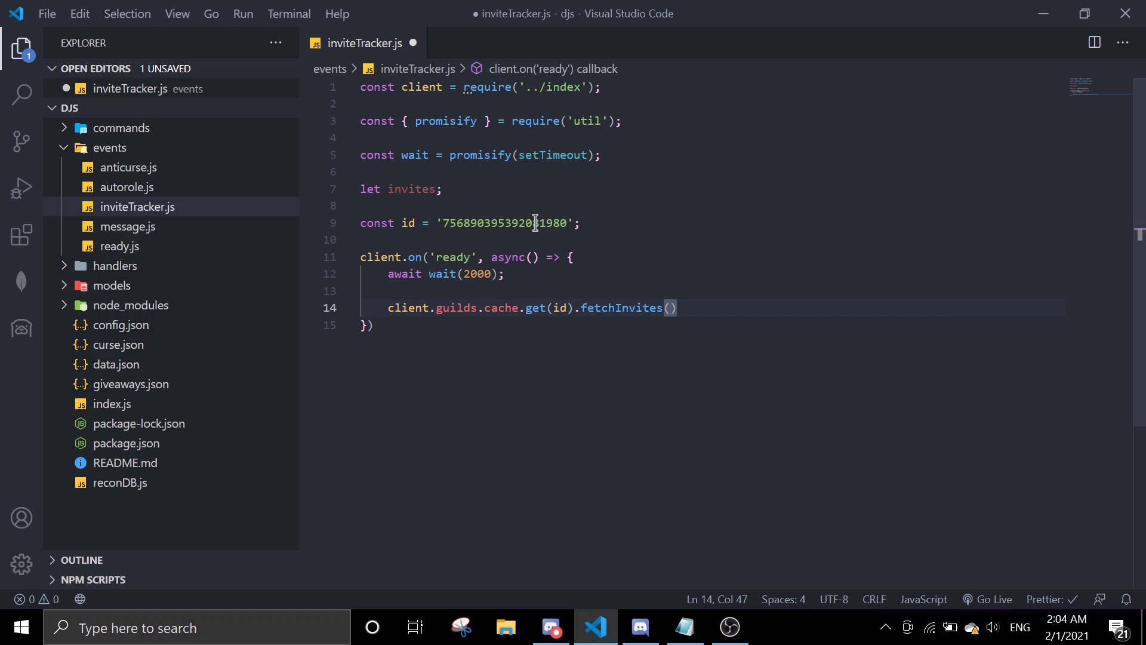
pyautogui.write('.then(inv')
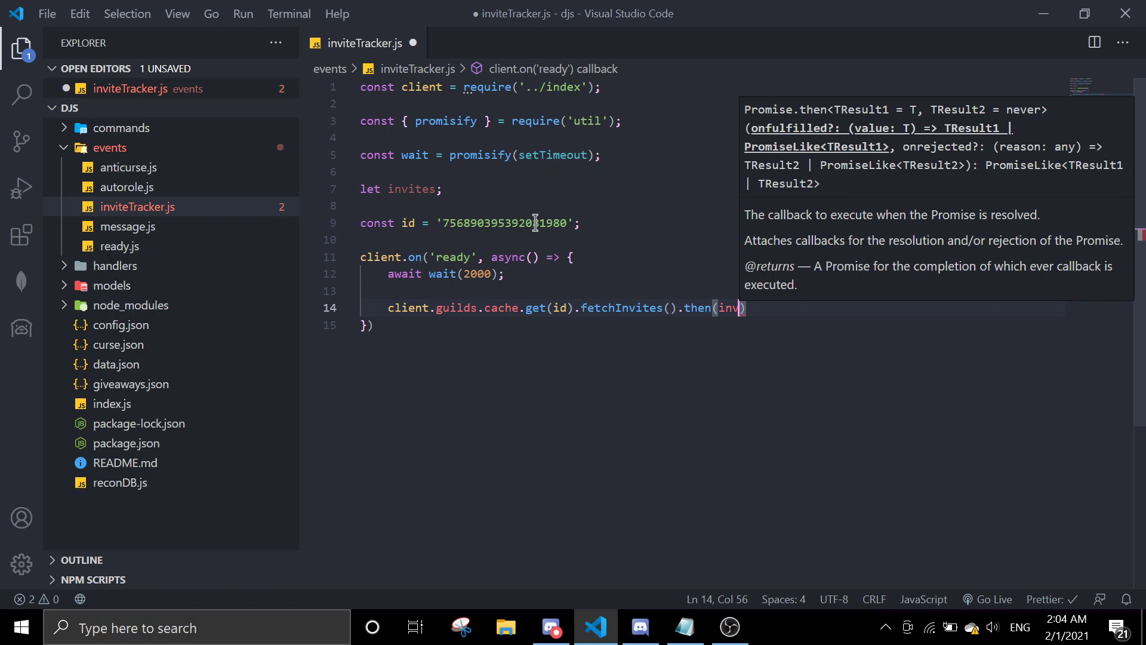
pyautogui.write(' => {')
pyautogui.press('Return')
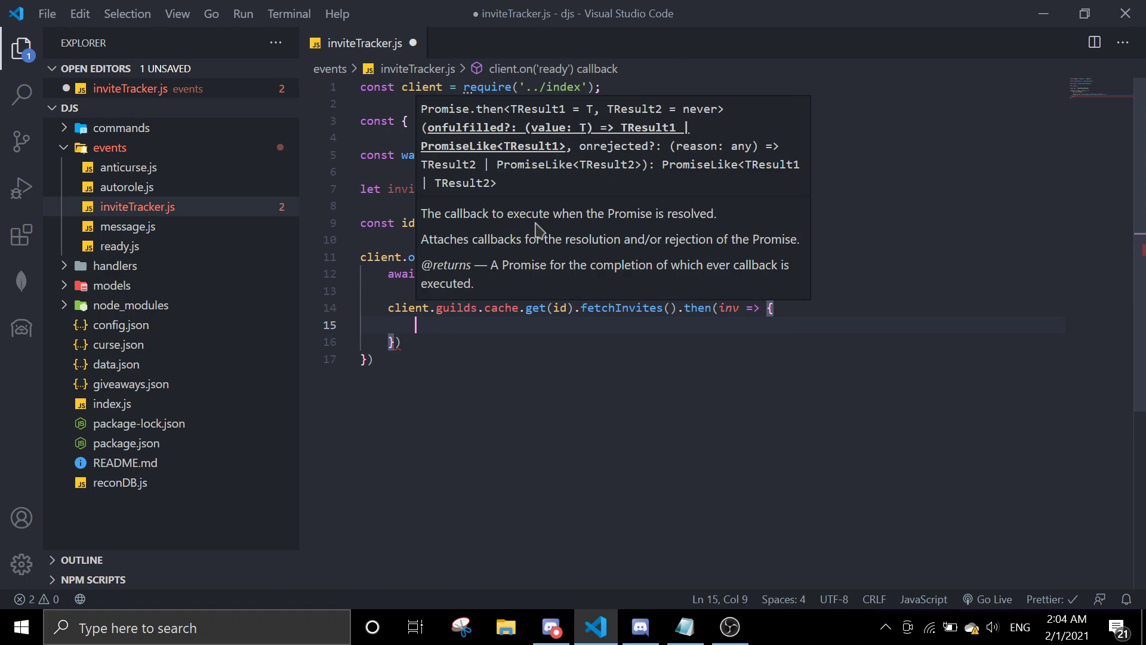
pyautogui.press('Escape')
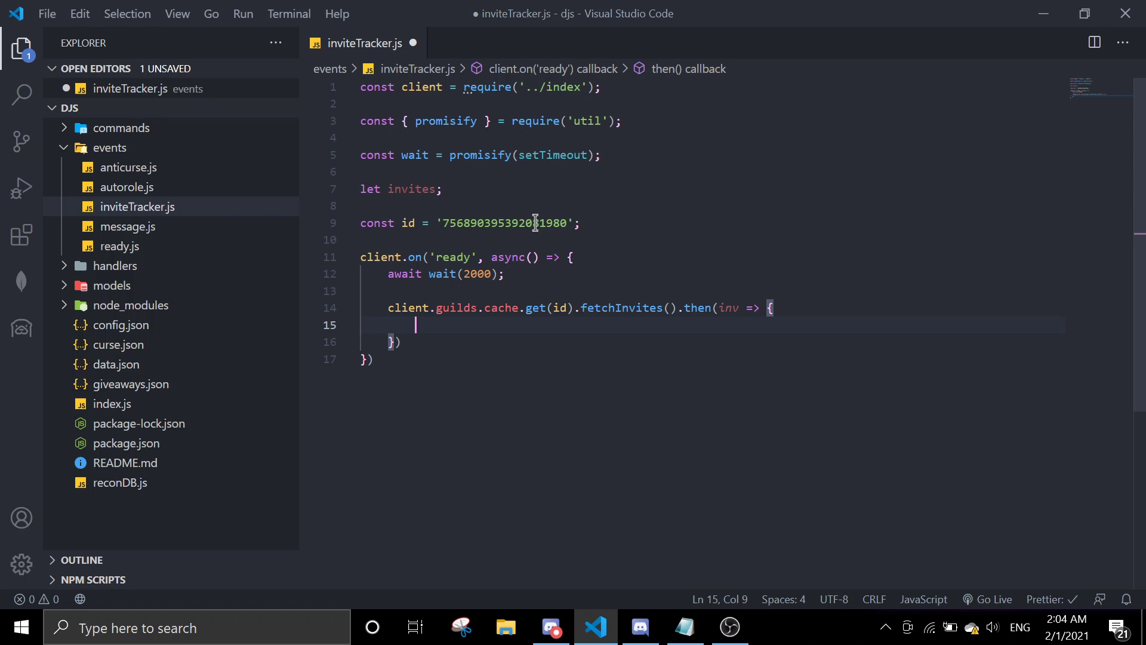
pyautogui.write('invites = inv;')
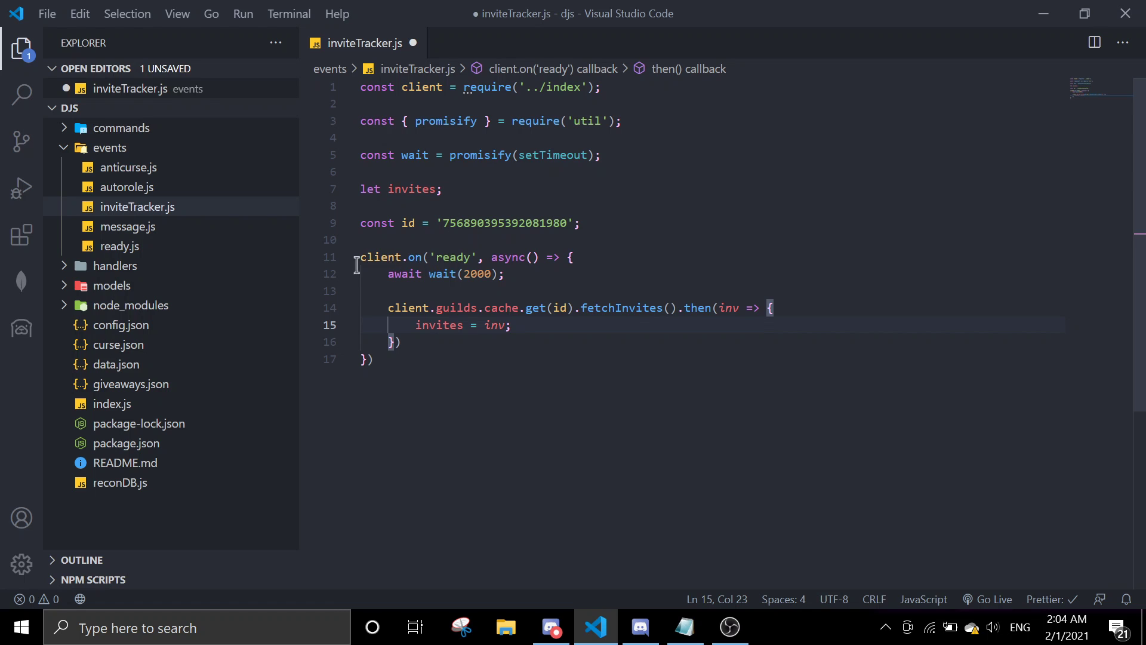
# Step: Add an async guildMemberAdd handler below the ready handler
pyautogui.click(407, 361)
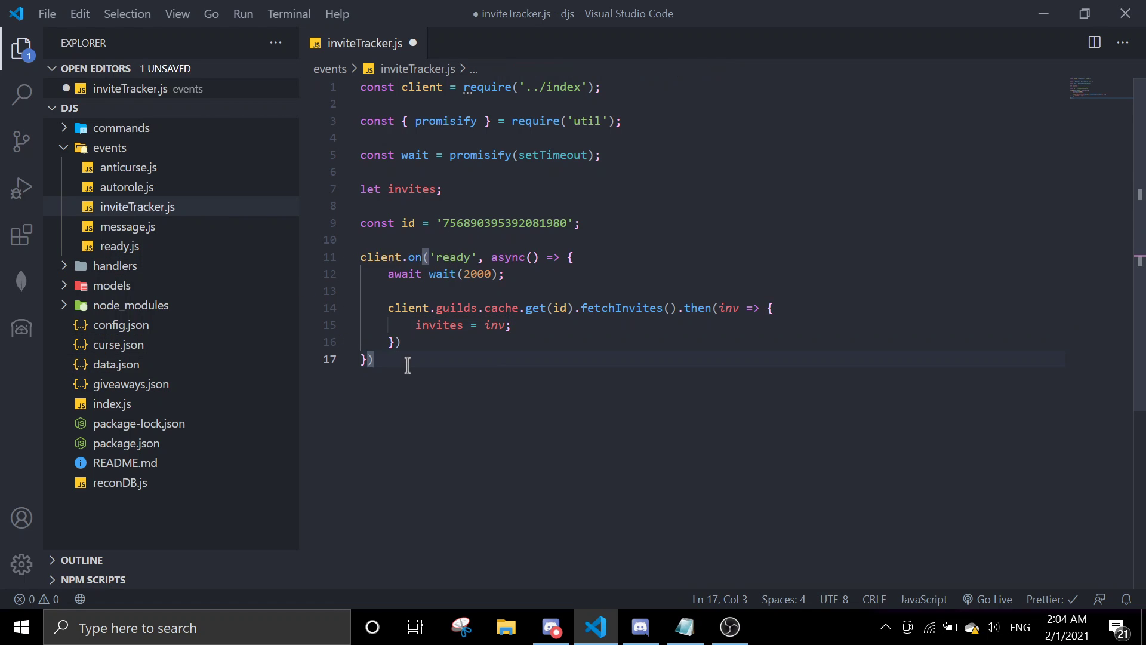
pyautogui.press('Return')
pyautogui.press('Return')
pyautogui.press('BackSpace')
pyautogui.write('-')
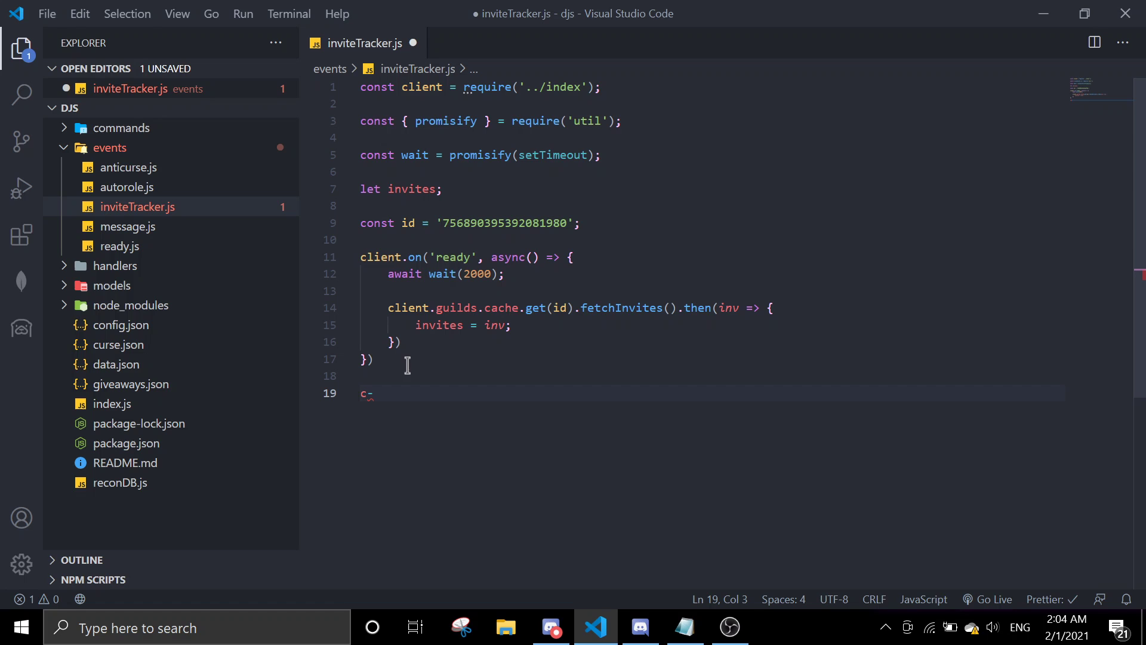
pyautogui.write('lient.on')
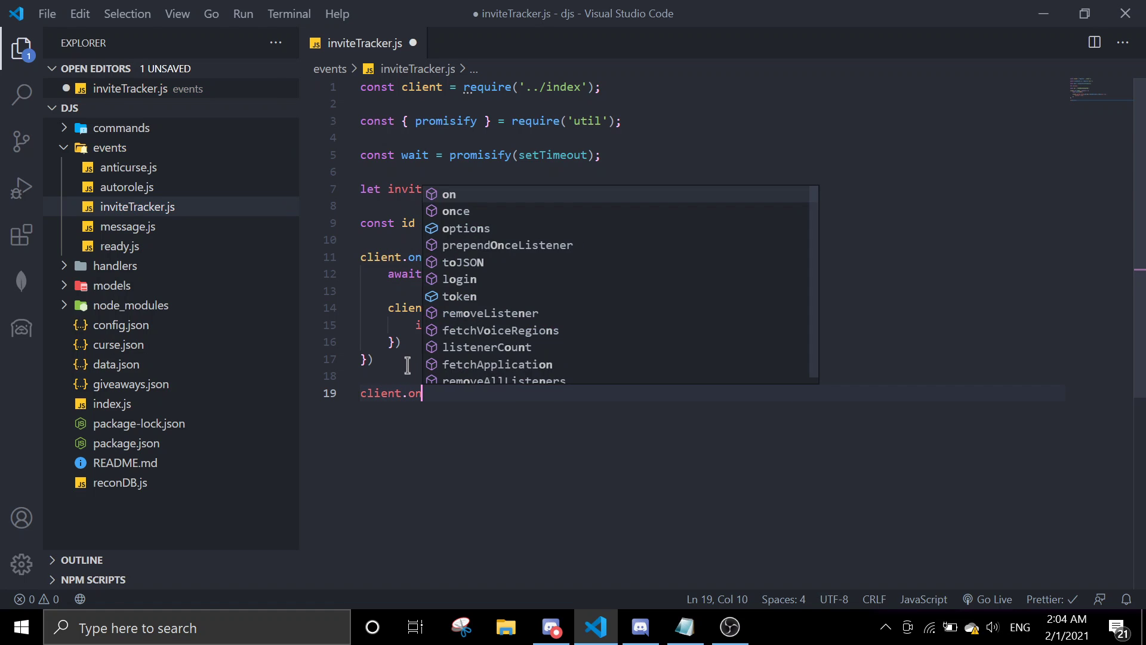
pyautogui.write("('guildMe")
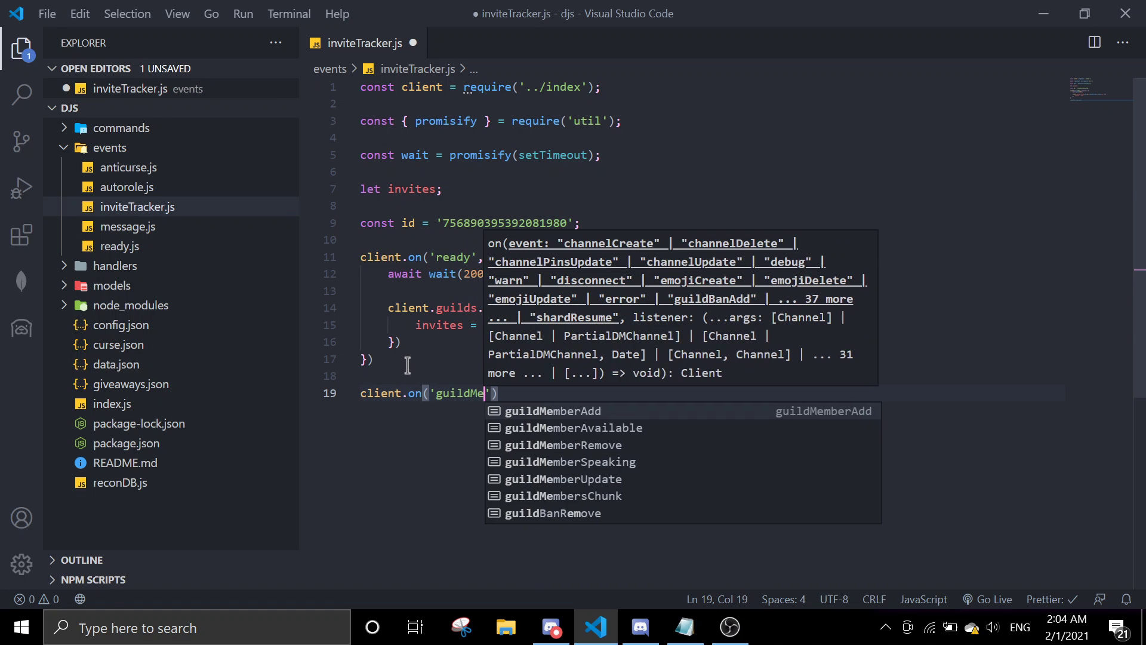
pyautogui.write('m')
pyautogui.press('Tab')
pyautogui.write("', a")
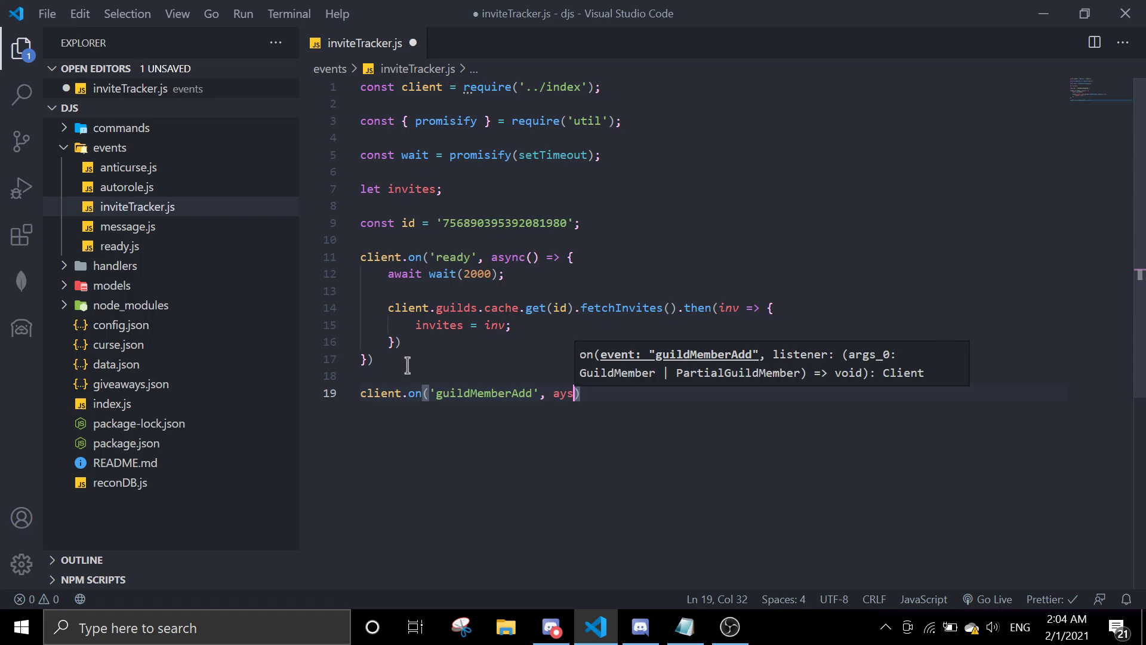
pyautogui.write('y')
pyautogui.press('BackSpace')
pyautogui.write('syn')
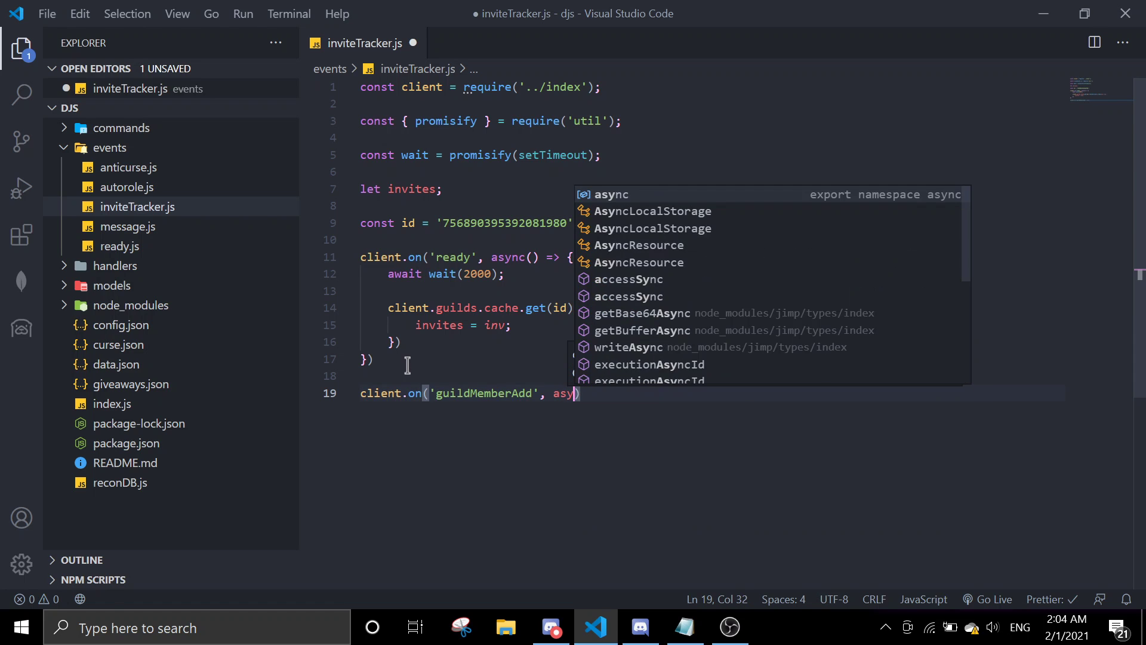
pyautogui.write('c(cli')
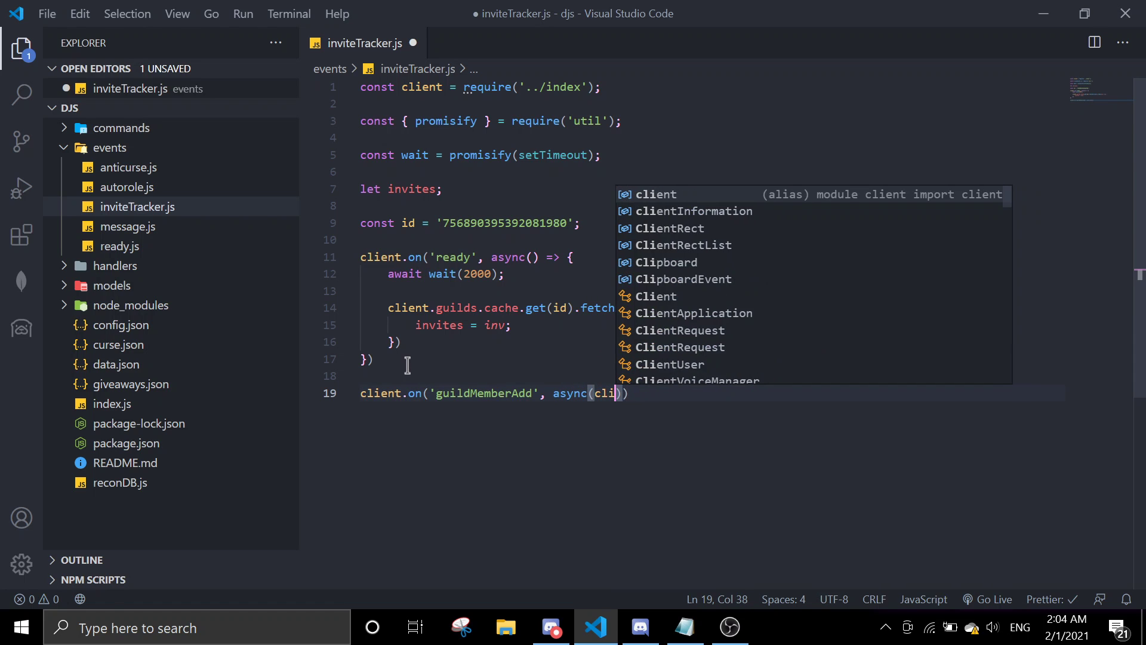
pyautogui.press('BackSpace')
pyautogui.press('BackSpace')
pyautogui.press('BackSpace')
pyautogui.write('member')
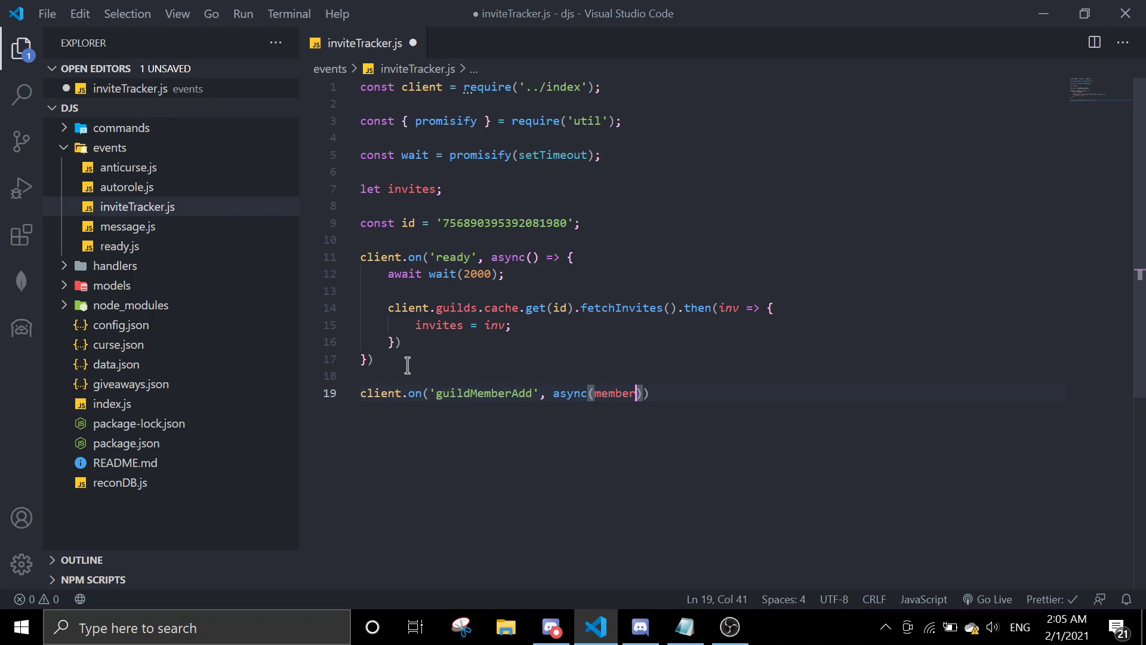
pyautogui.write('=')
pyautogui.press('BackSpace')
pyautogui.press('BackSpace')
pyautogui.write('> {')
pyautogui.press('Return')
pyautogui.write('if(')
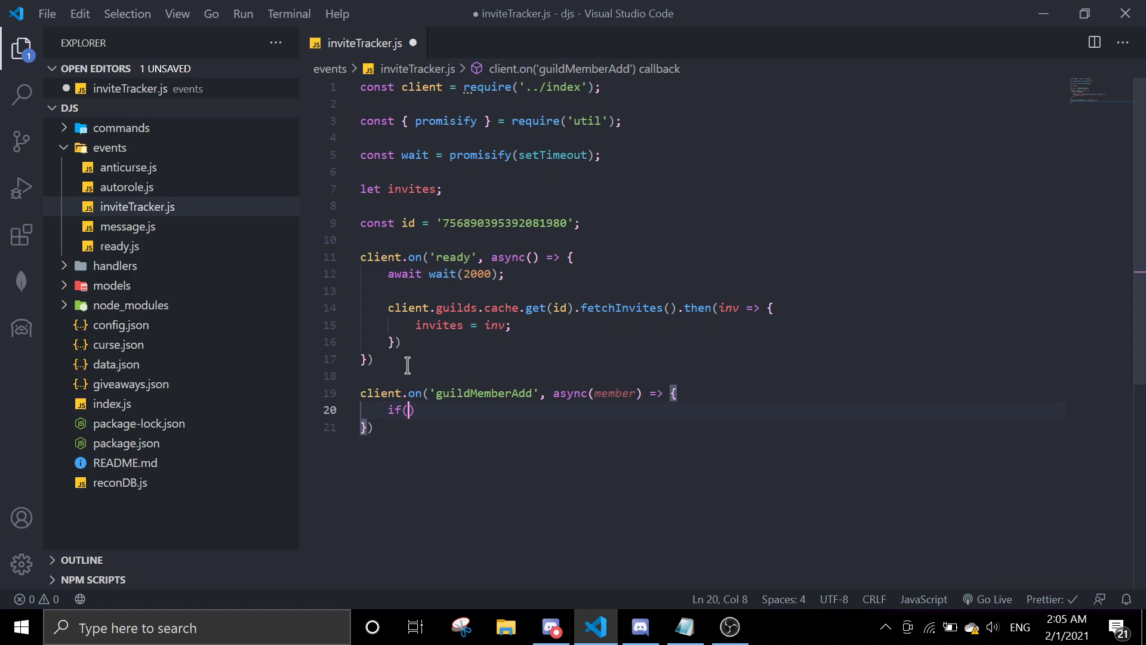
pyautogui.write('member.guild.d')
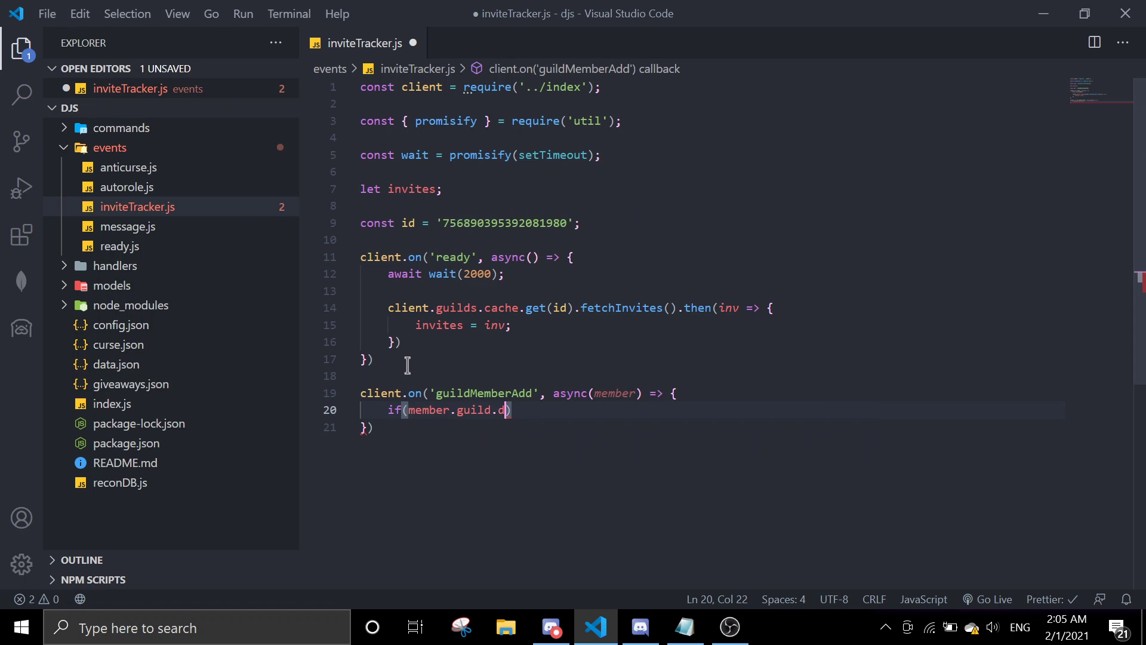
# Step: Return for other servers, then call member.guild.fetchInvites().then(gInvites => ...)
pyautogui.press('BackSpace')
pyautogui.write('id !+')
pyautogui.write('== ')
pyautogui.write(') return;')
pyautogui.press('Return')
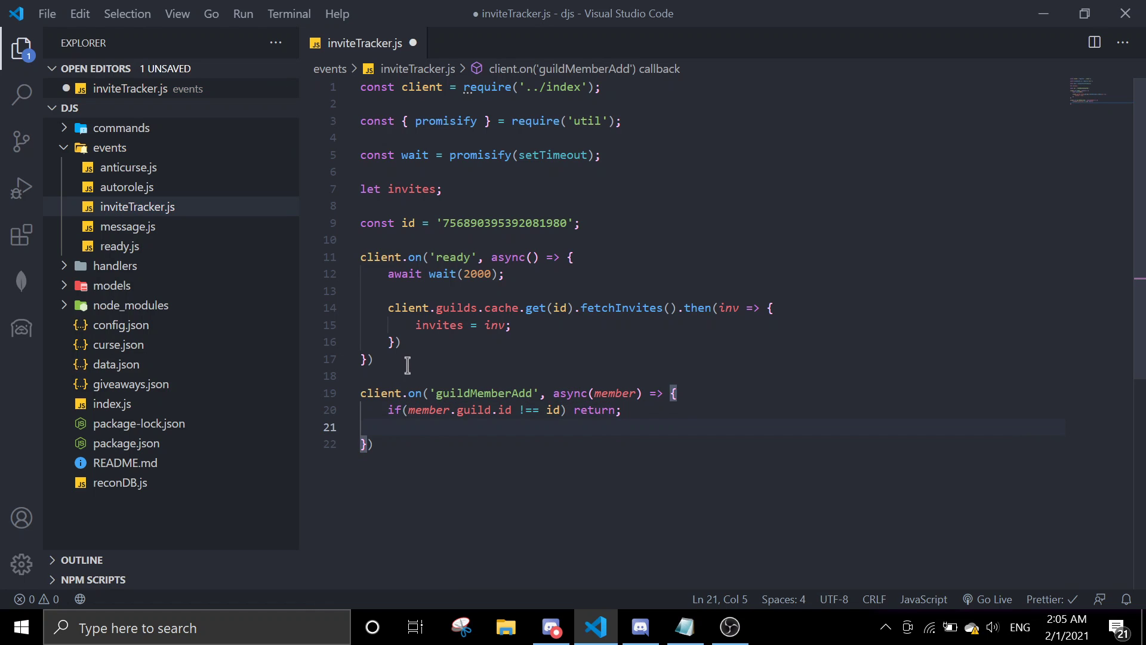
pyautogui.press('Return')
pyautogui.write('member.g')
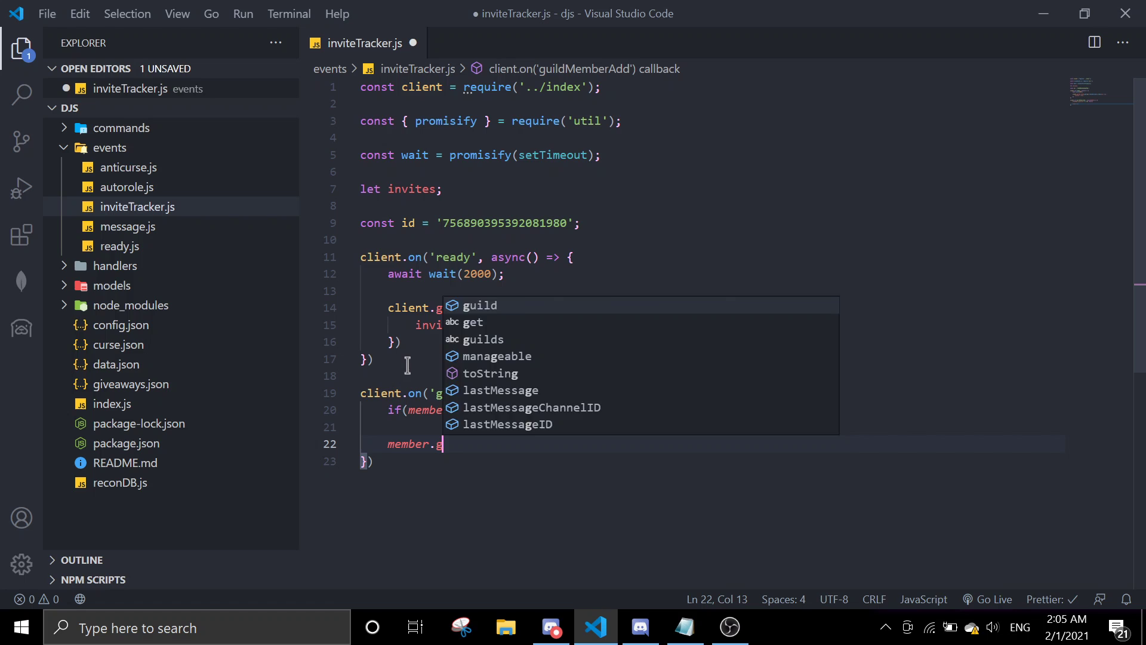
pyautogui.write('uild.fetcchI')
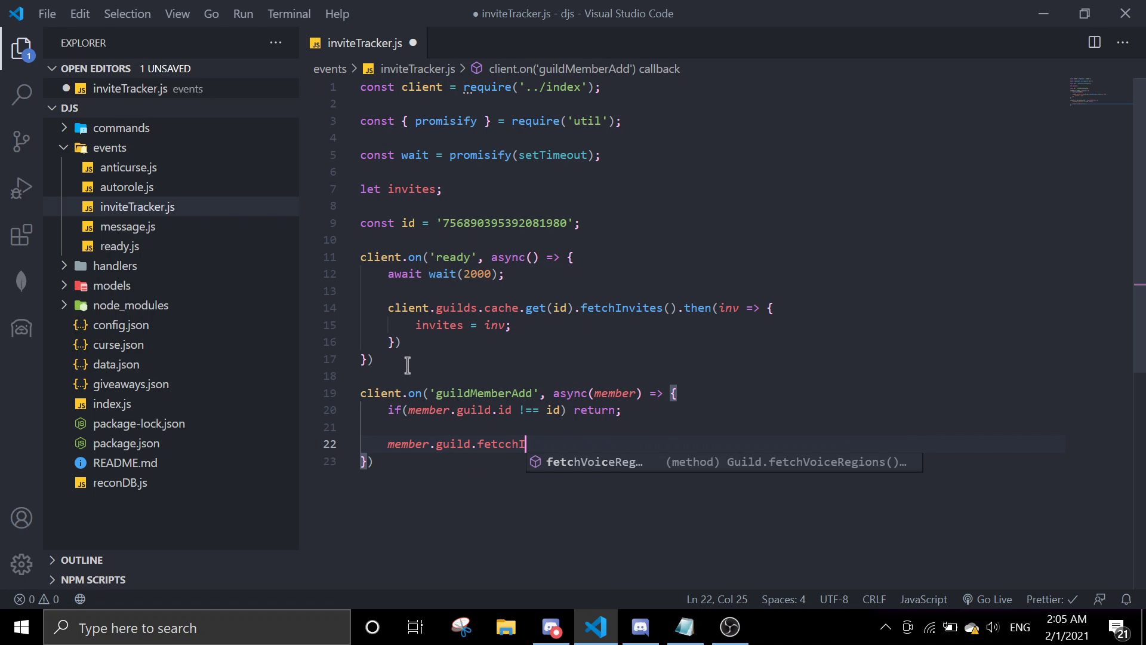
pyautogui.press('BackSpace')
pyautogui.press('BackSpace')
pyautogui.press('BackSpace')
pyautogui.write('chIn')
pyautogui.press('Tab')
pyautogui.write('(')
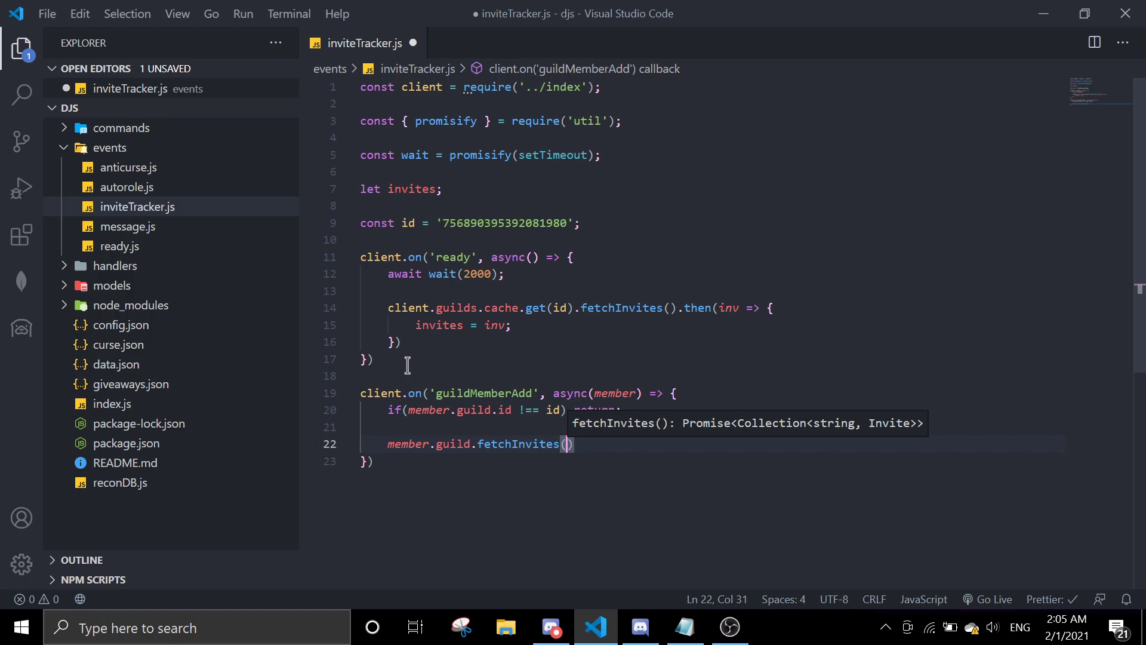
pyautogui.press('Right')
pyautogui.write('.then')
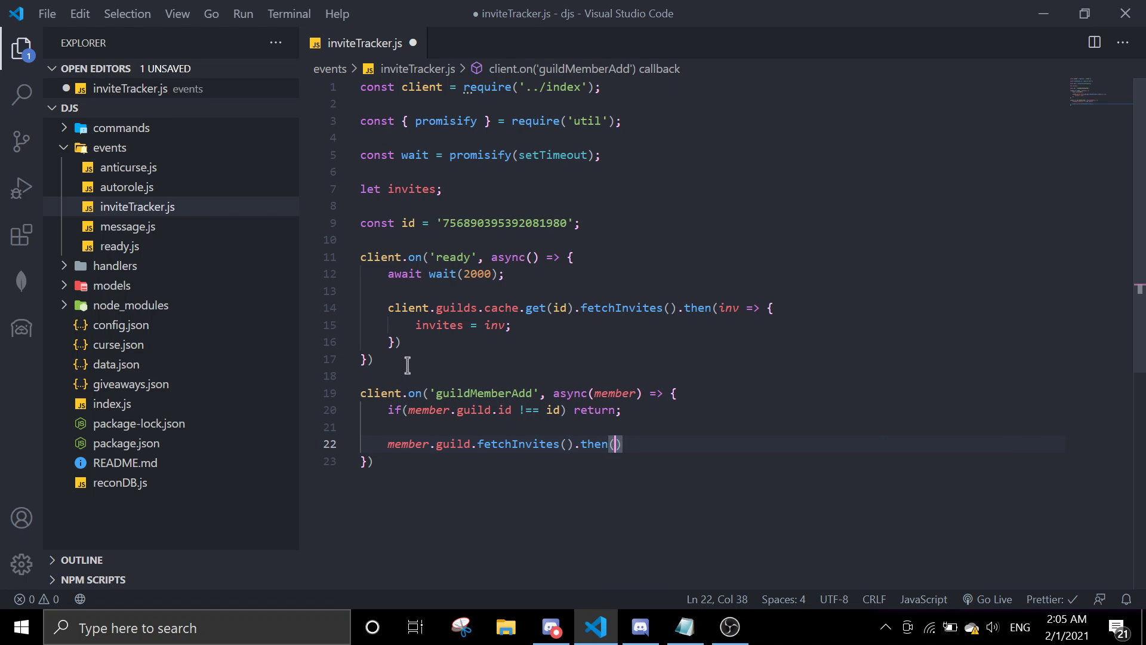
pyautogui.write('(')
pyautogui.write('gInvites')
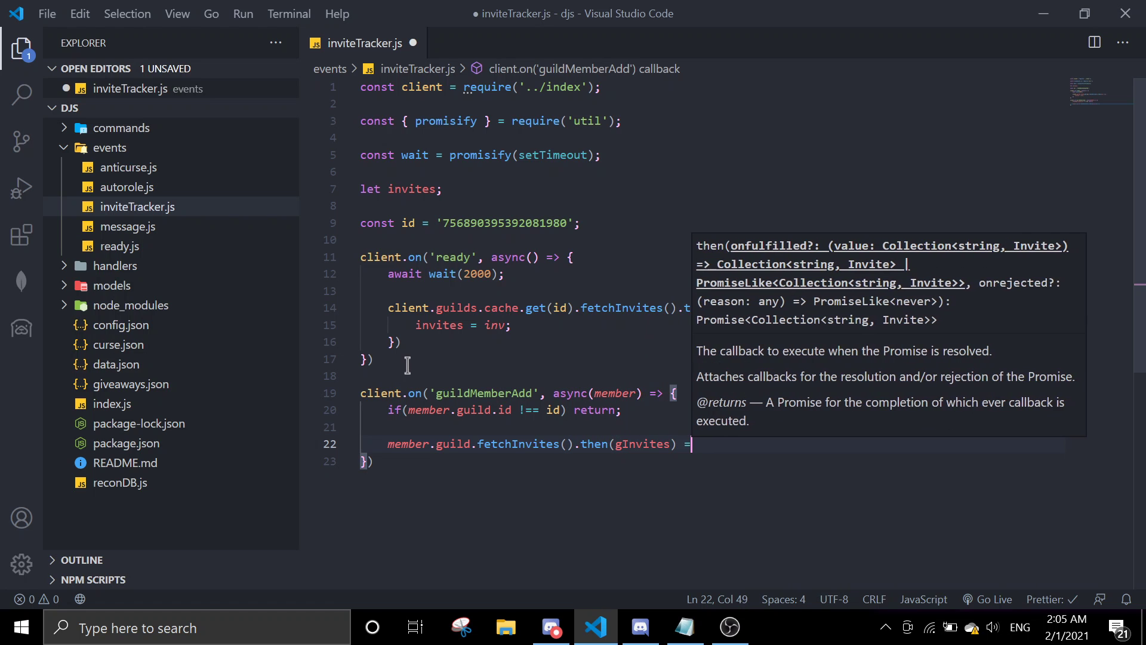
pyautogui.press('Escape')
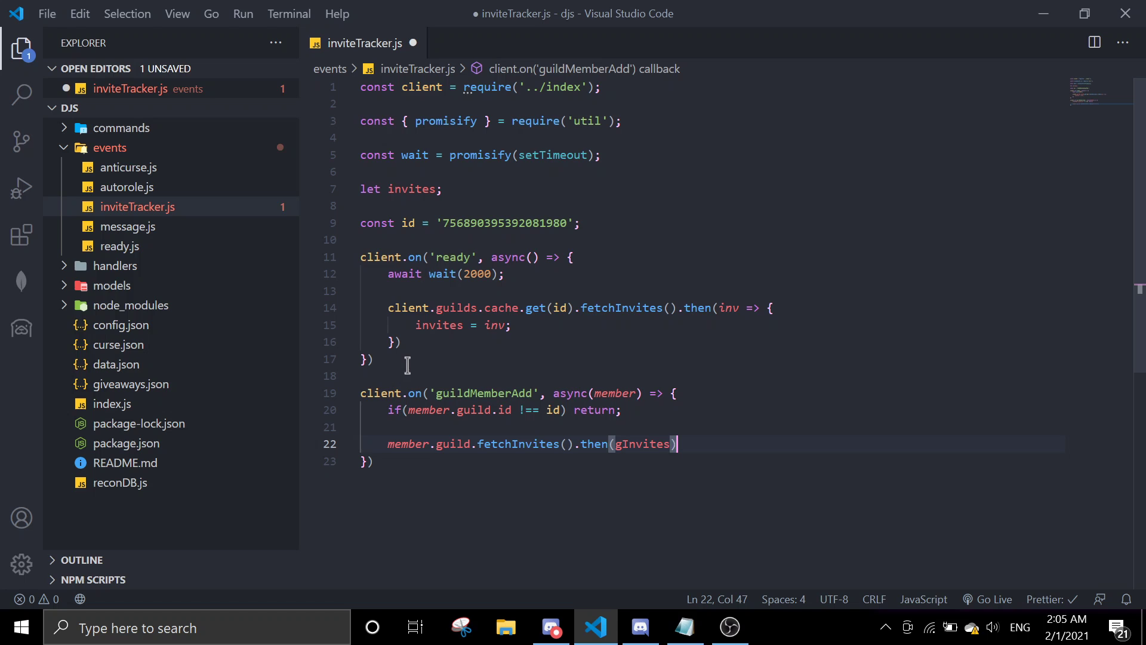
pyautogui.write('s => {')
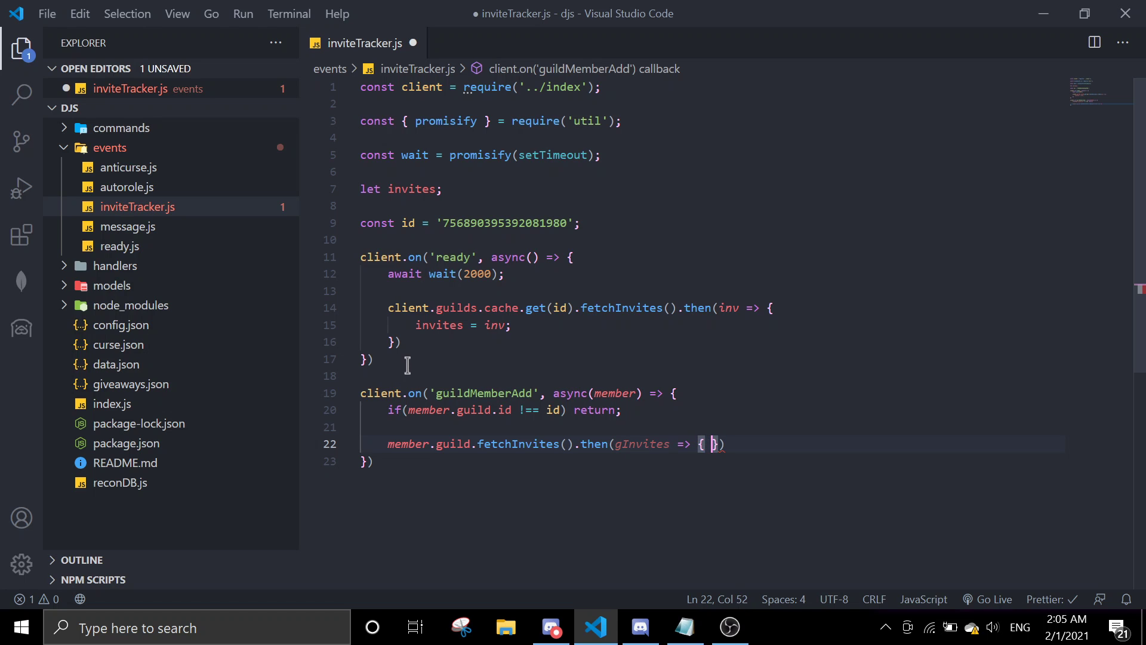
pyautogui.press('Return')
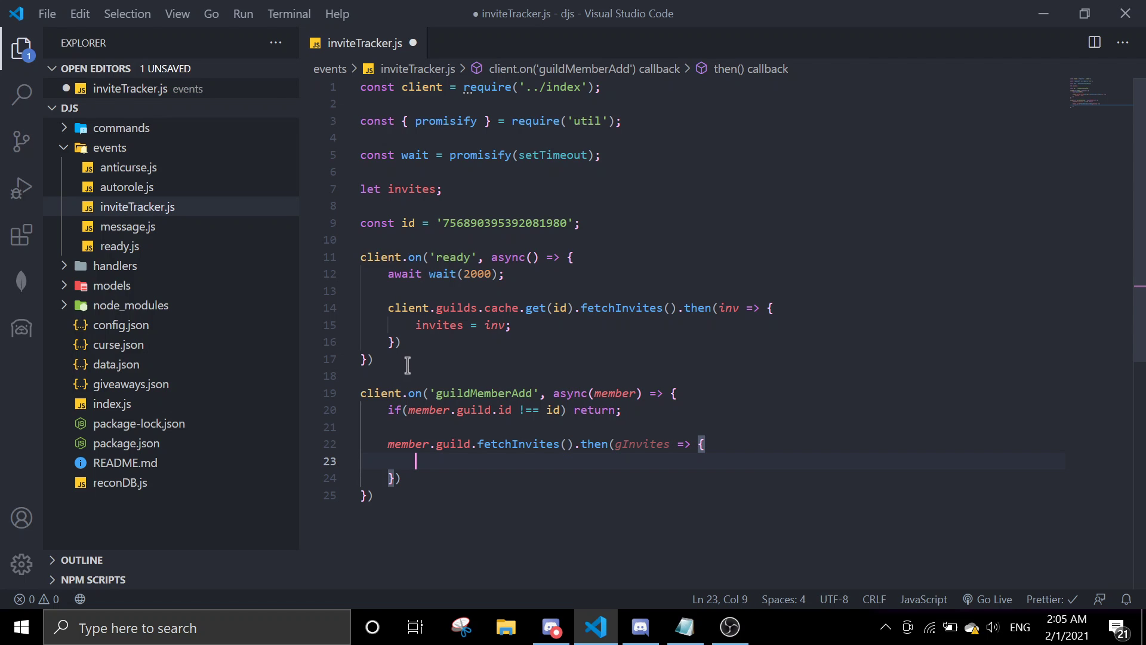
pyautogui.write('const invite =')
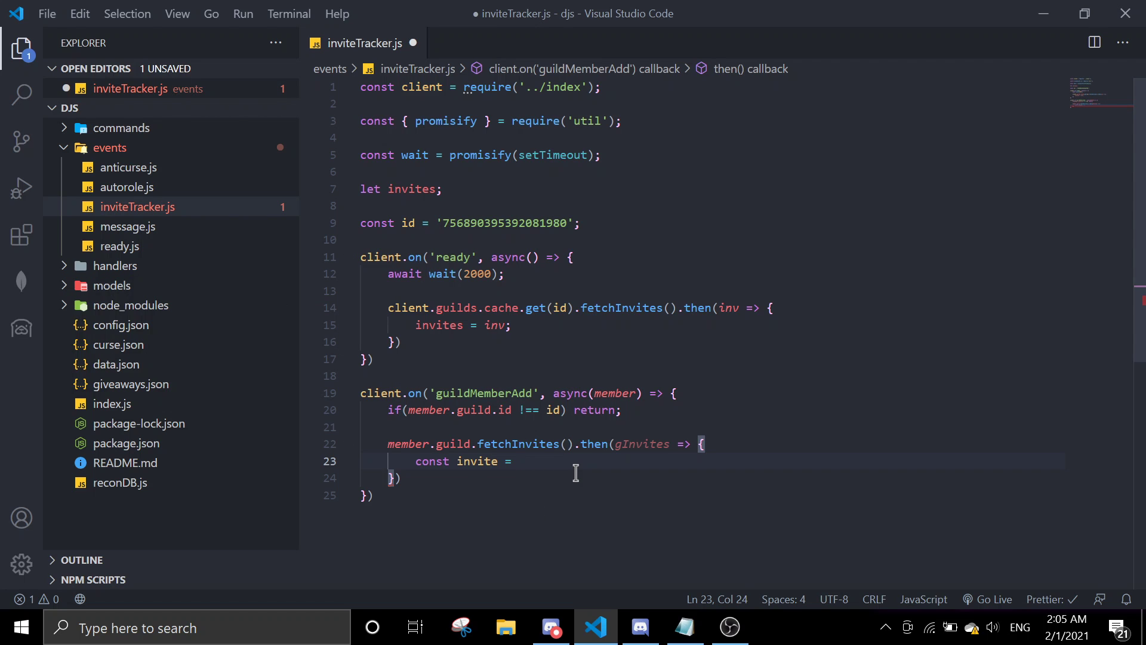
# Step: Find the invite in gInvites whose uses exceed the stored count for its code
pyautogui.click(684, 627)
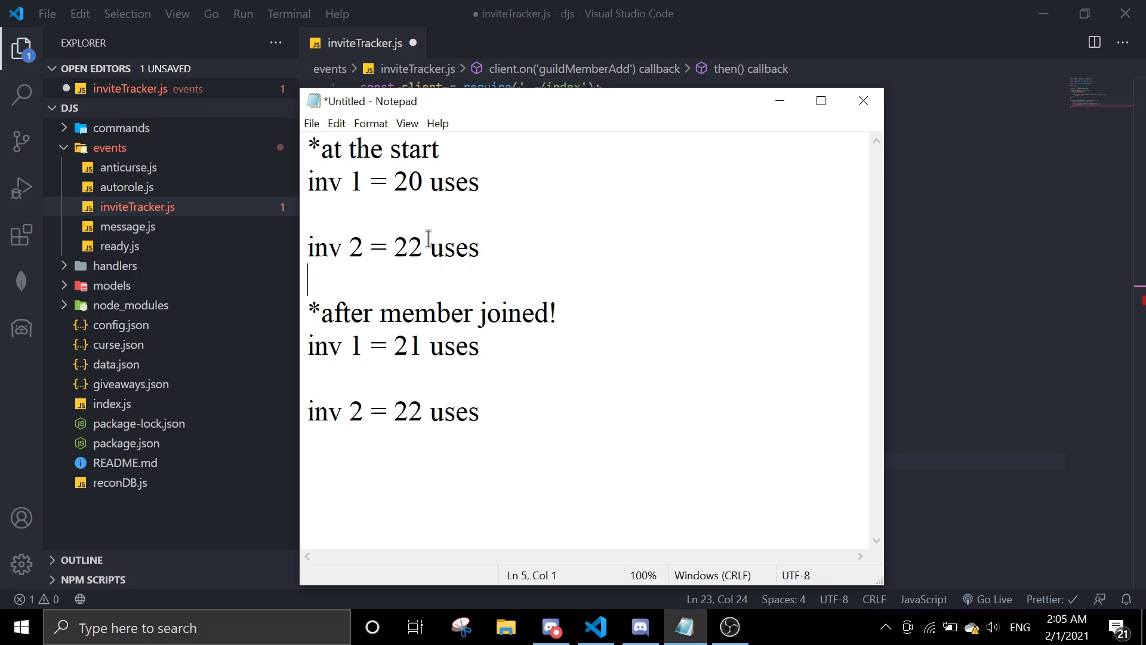
pyautogui.click(778, 101)
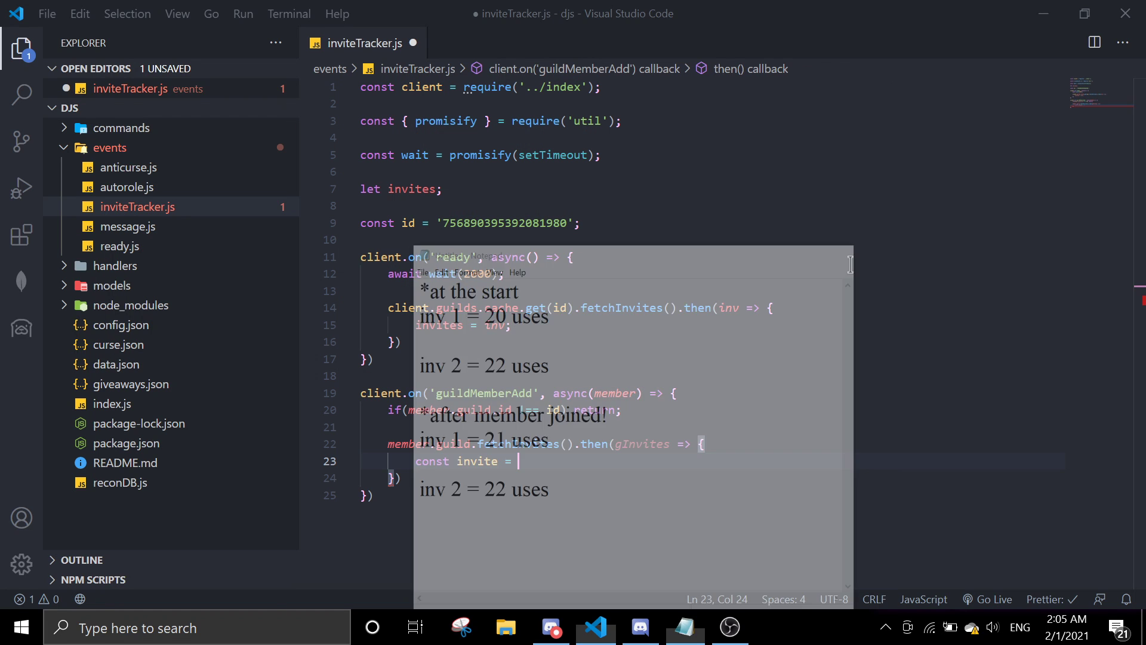
pyautogui.write('gui')
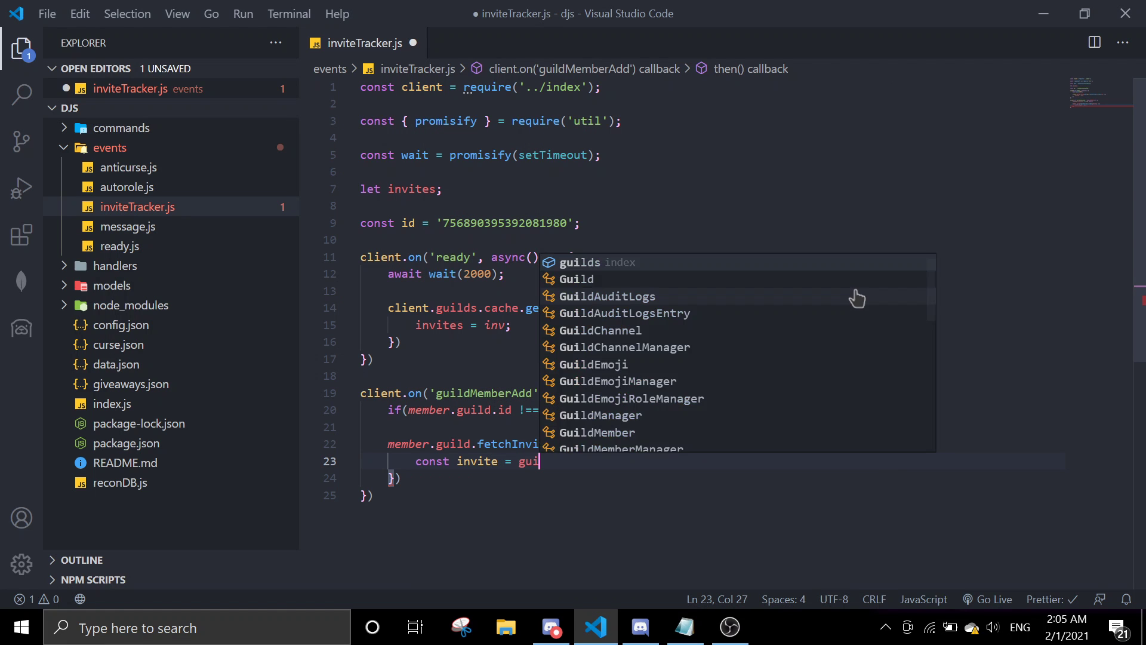
pyautogui.press('BackSpace')
pyautogui.press('BackSpace')
pyautogui.write('Invit')
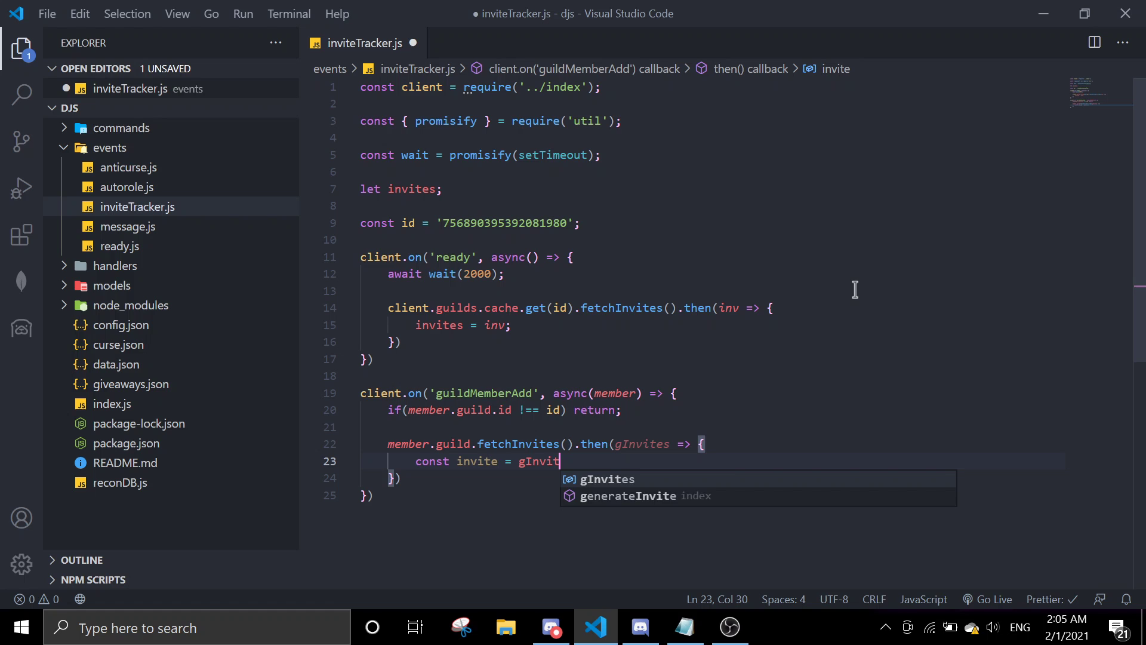
pyautogui.write('es.find((inv) => ')
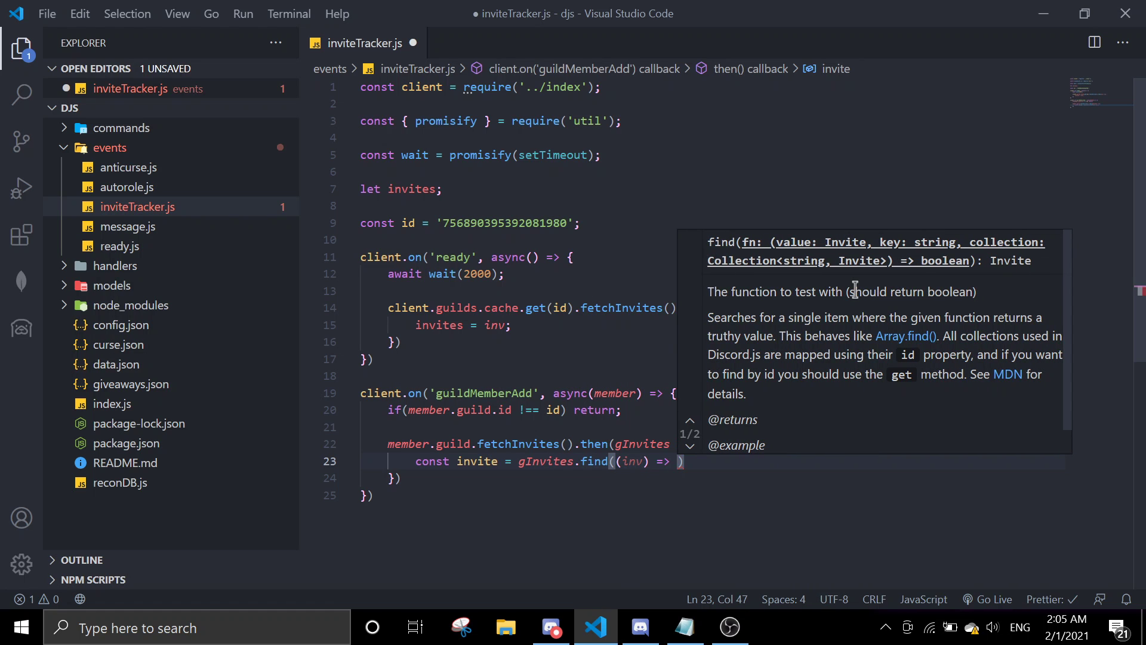
pyautogui.write('invites.get')
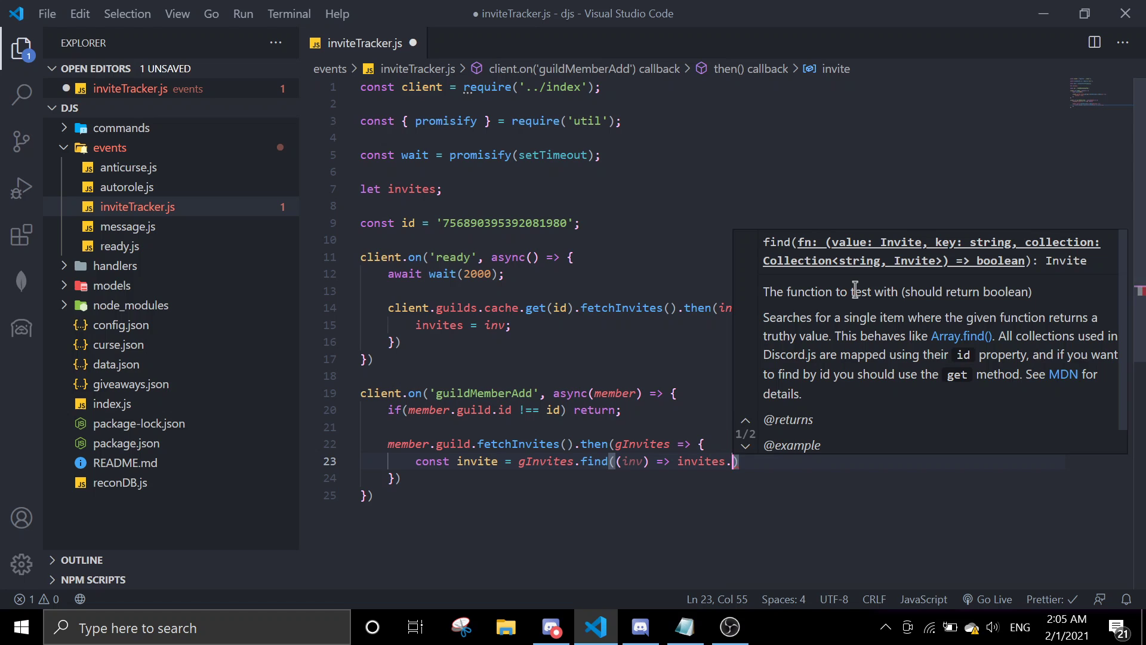
pyautogui.write('(inv.code)')
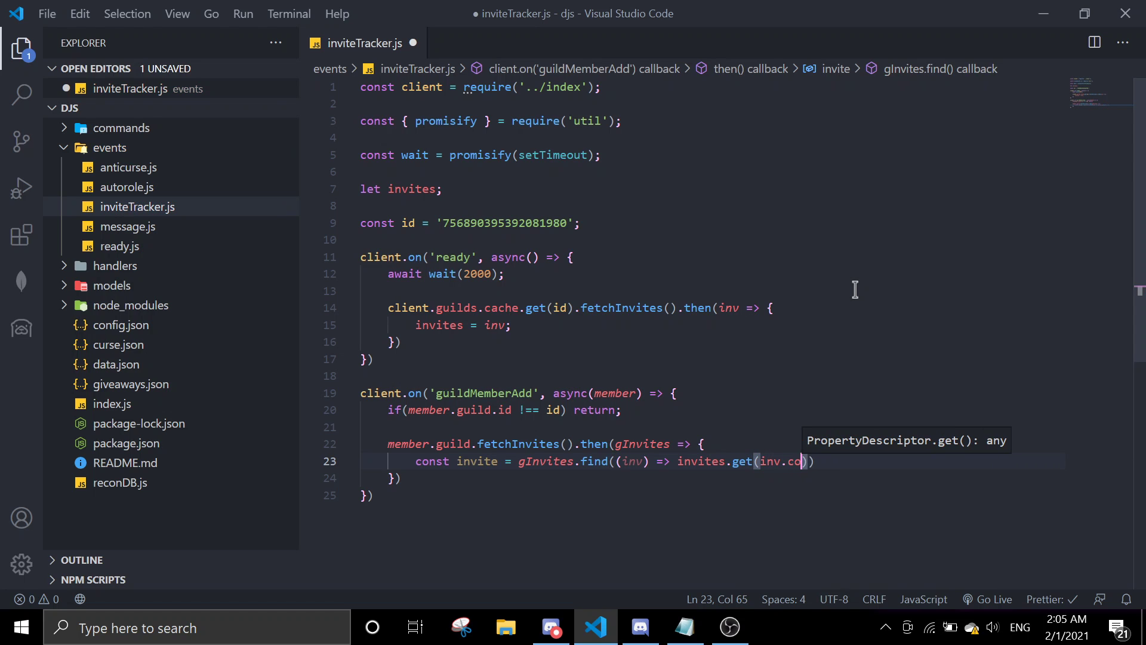
pyautogui.write('.uses ')
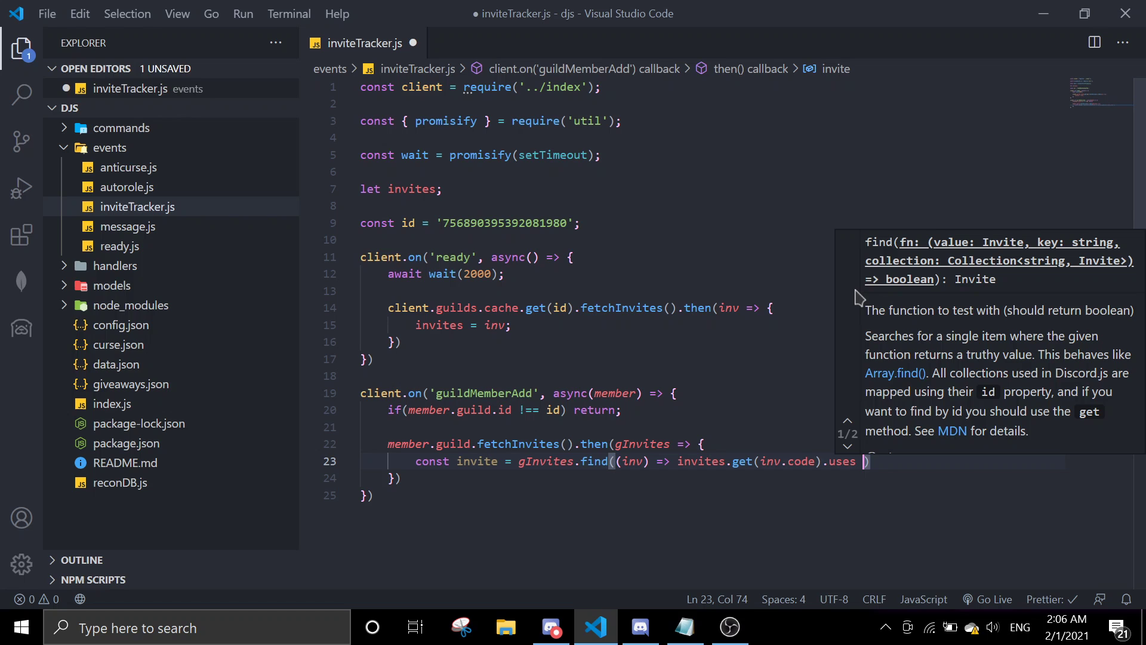
pyautogui.write('< inv')
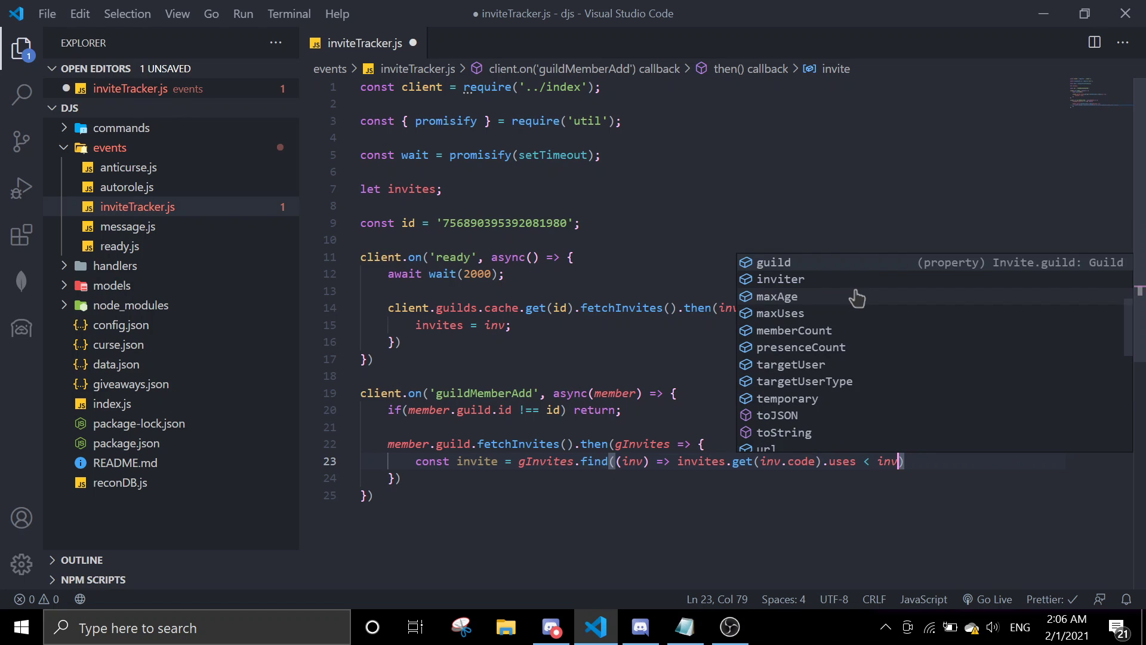
pyautogui.write('.uses')
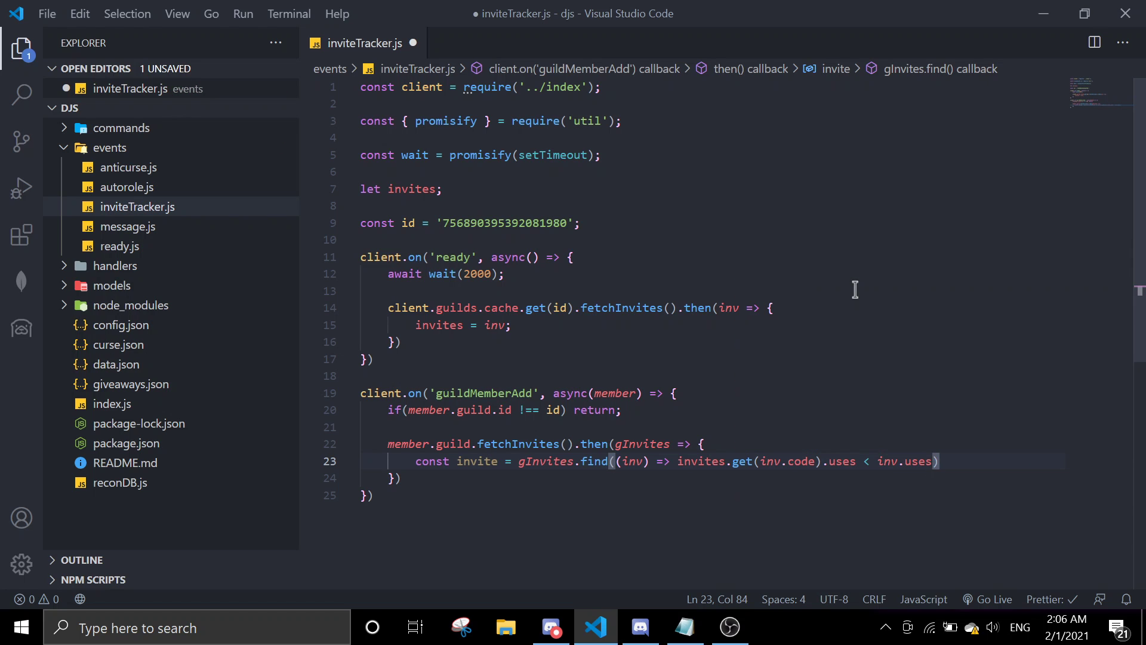
pyautogui.write(');')
pyautogui.press('Return')
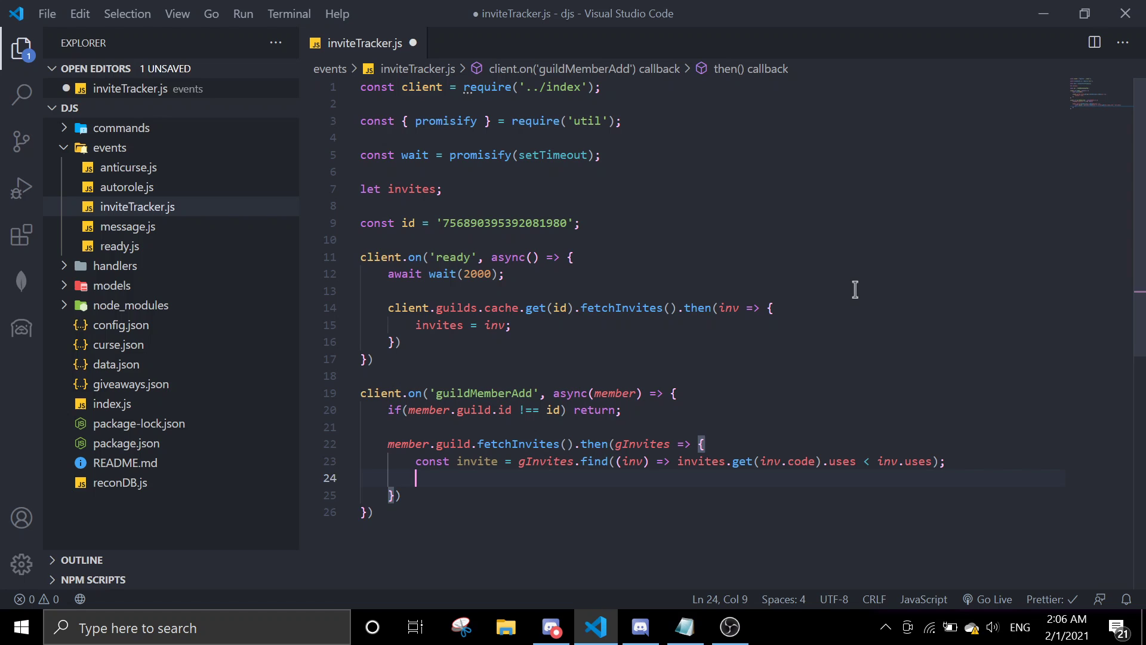
# Step: Define const channel from member.guild.channels.cache.get() with the ID copied from Discord
pyautogui.press('Return')
pyautogui.write('const channel')
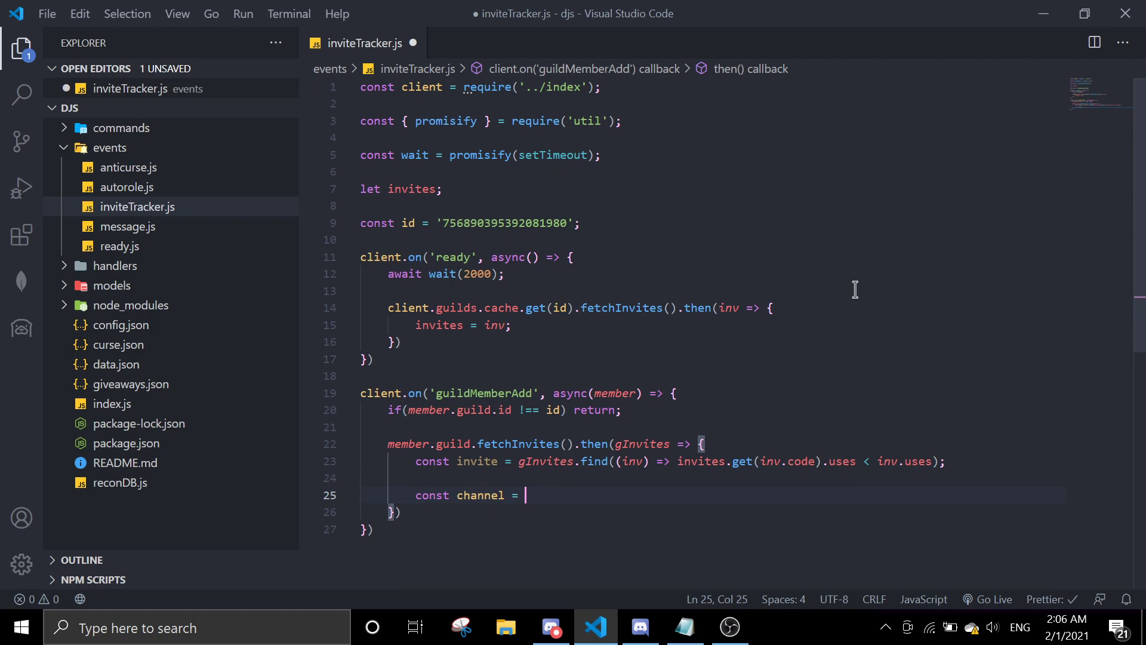
pyautogui.write(' = memb')
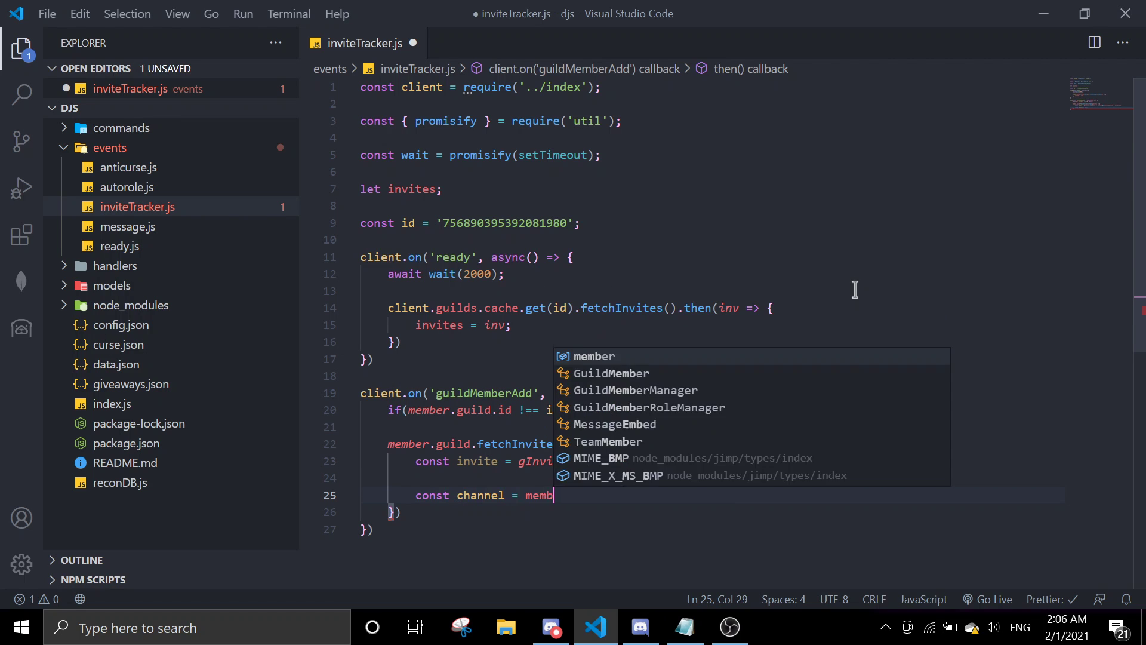
pyautogui.write('er.guild.')
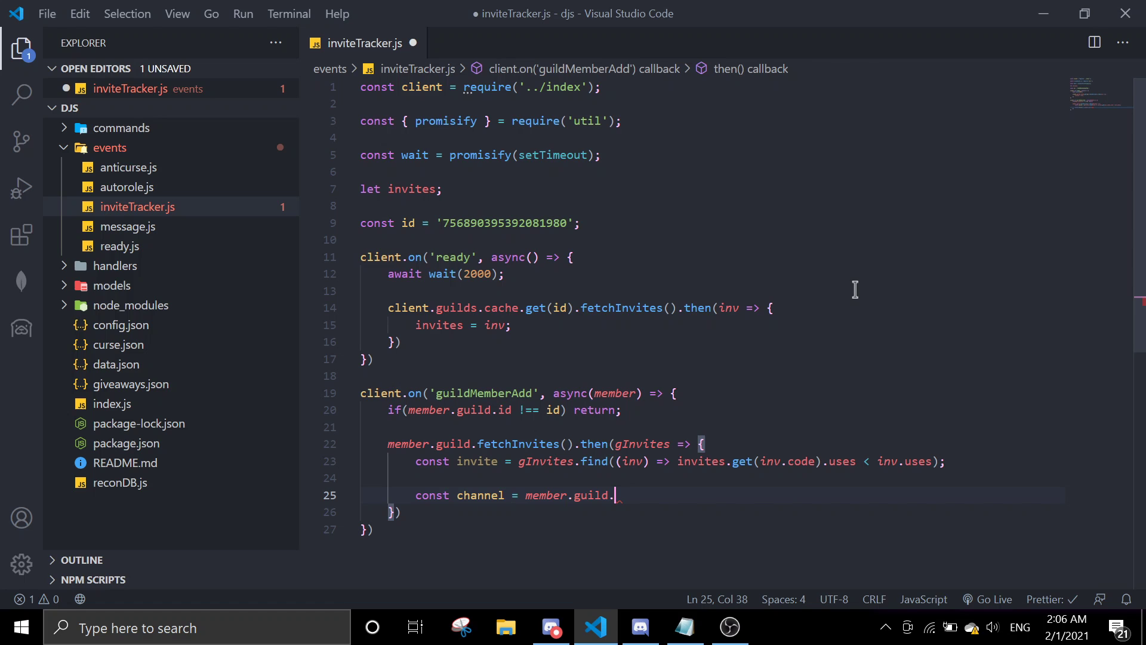
pyautogui.write('channels.cache')
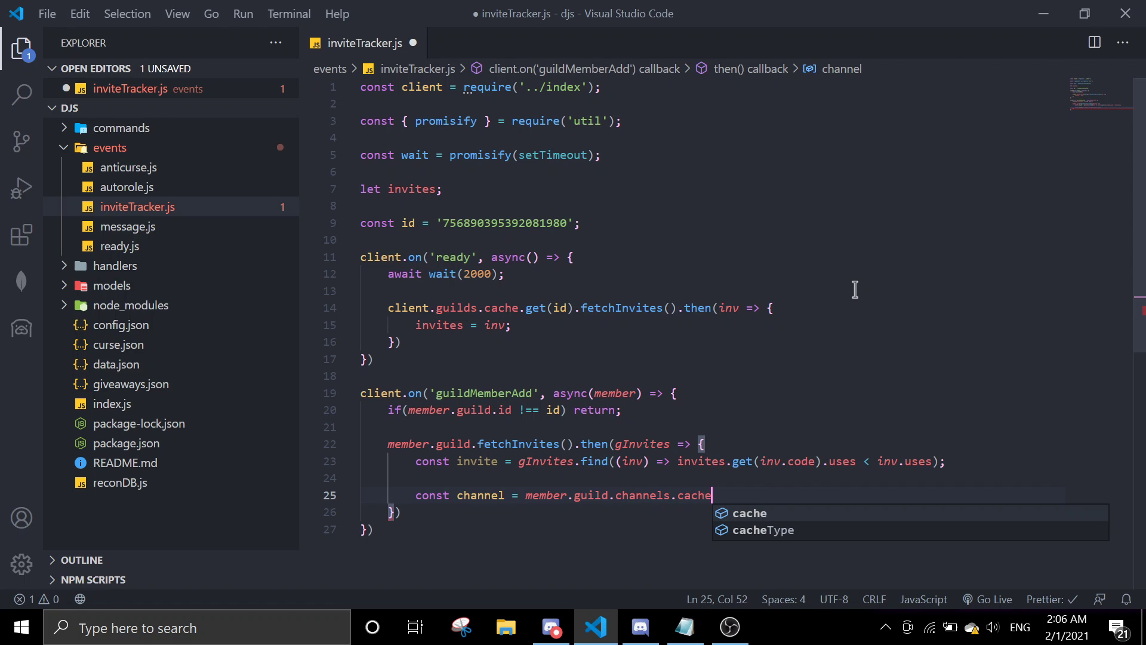
pyautogui.write('.get(')
pyautogui.click(551, 627)
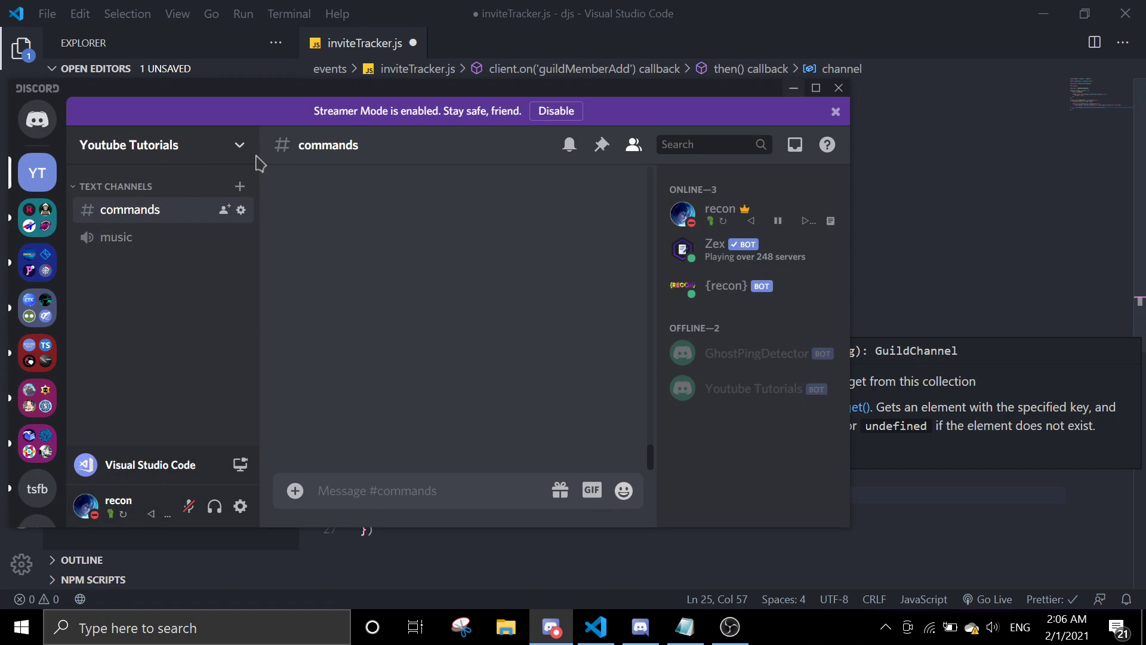
pyautogui.rightClick(36, 172)
pyautogui.click(99, 482)
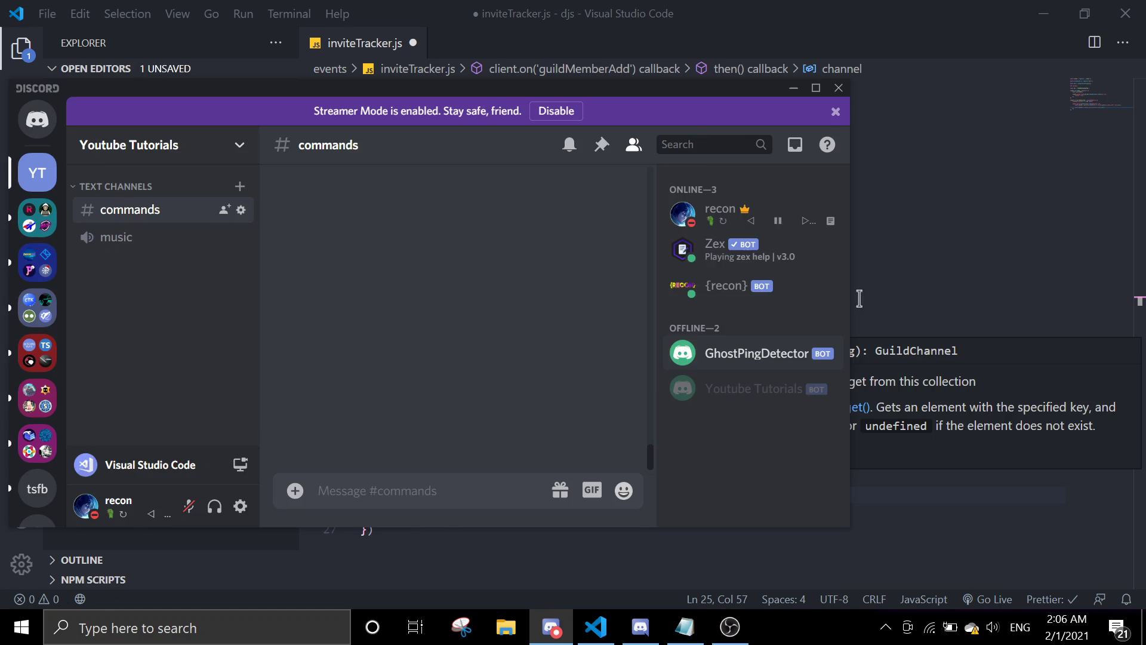
pyautogui.click(858, 298)
pyautogui.click(746, 496)
pyautogui.write("'")
pyautogui.hotkey('ctrl', 'v')
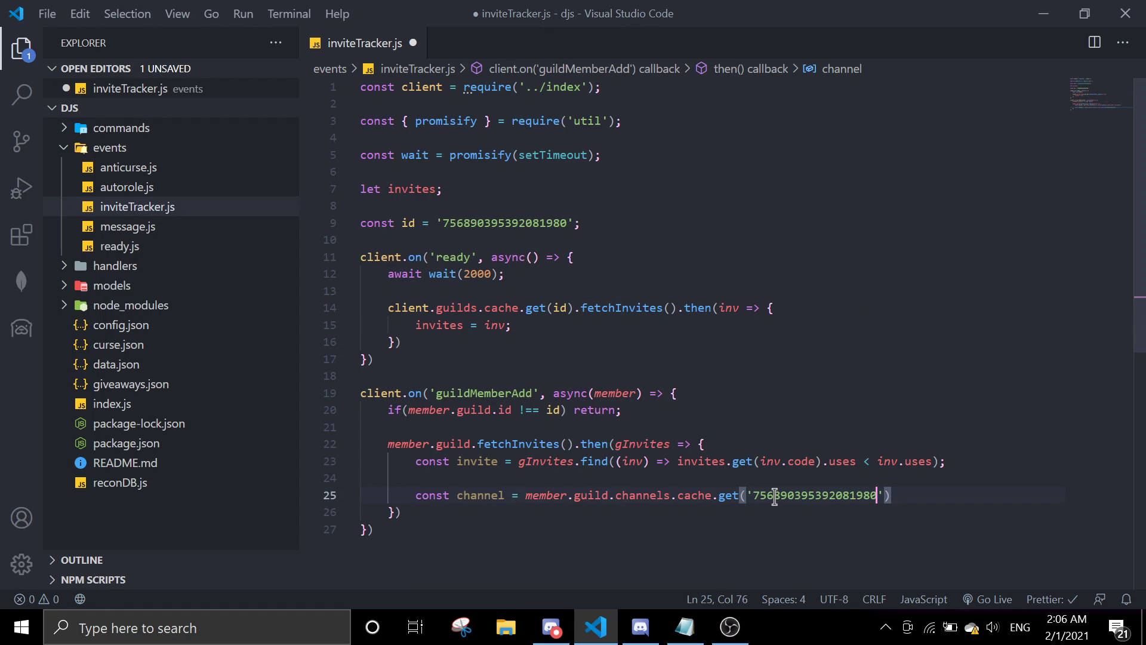
pyautogui.write(';')
pyautogui.press('Return')
pyautogui.press('Return')
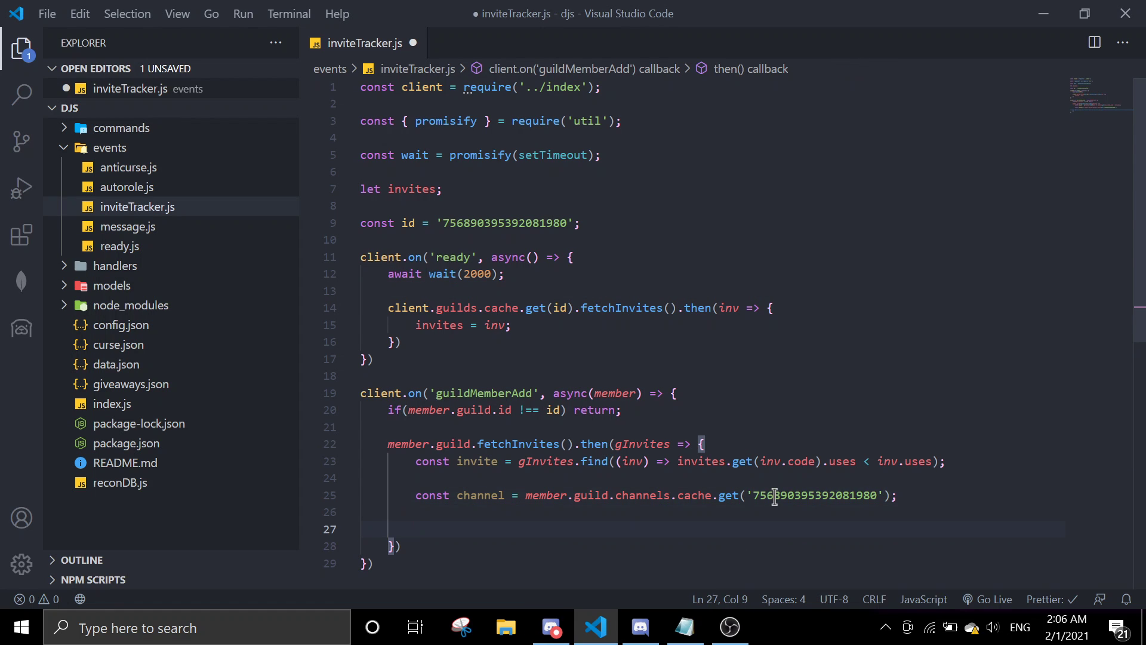
pyautogui.write('cha')
pyautogui.write('nnel.perm')
# Step: Send '${member} was invited by ${invite.inviter} and the code was ${invite.code}' to the channel, then save
pyautogui.press('Tab')
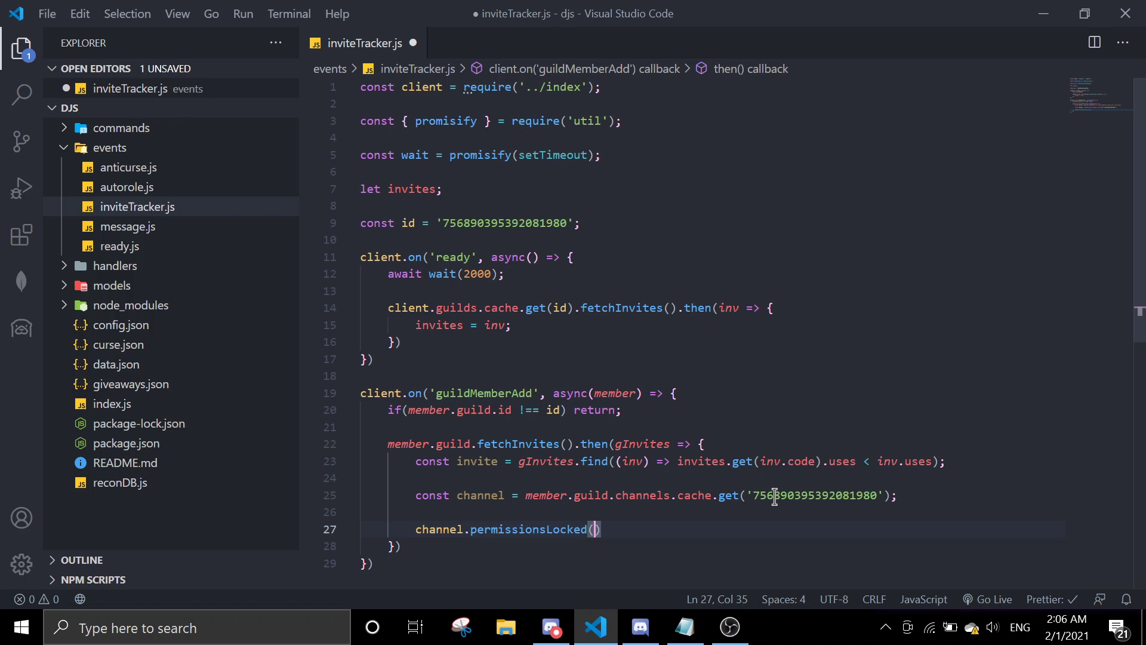
pyautogui.hotkey('ctrl', 'BackSpace')
pyautogui.write('send()')
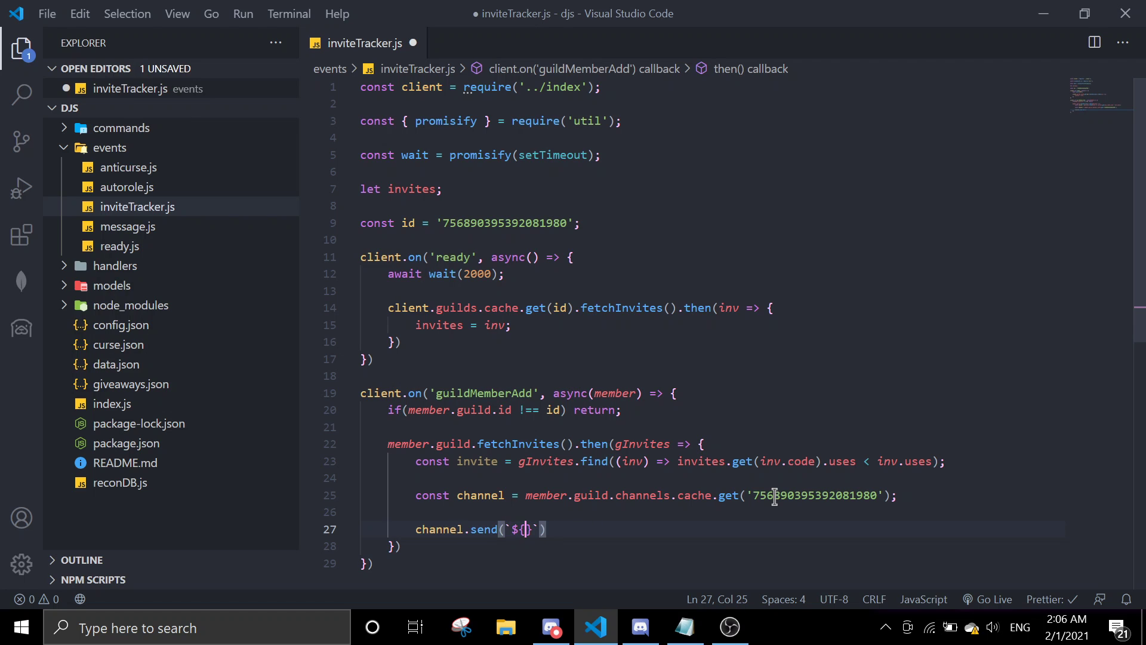
pyautogui.write('member')
pyautogui.press('Escape')
pyautogui.press('Right')
pyautogui.write('has bee')
pyautogui.press('BackSpace')
pyautogui.press('BackSpace')
pyautogui.press('BackSpace')
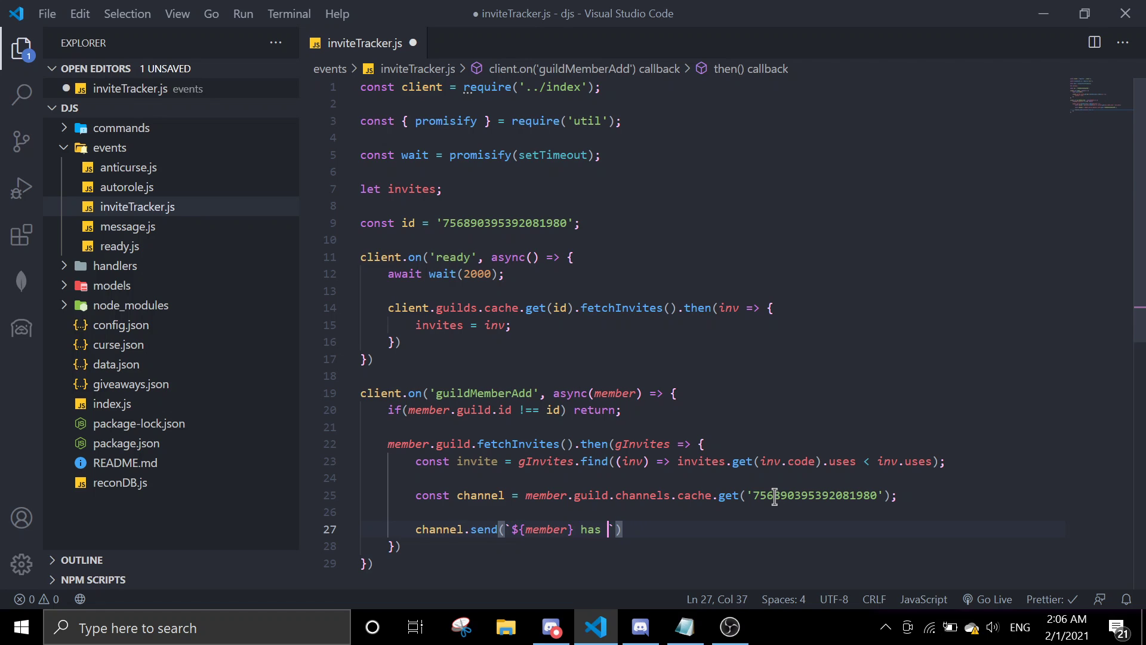
pyautogui.press('BackSpace')
pyautogui.press('BackSpace')
pyautogui.press('BackSpace')
pyautogui.write('was invited by')
pyautogui.write(' ${}')
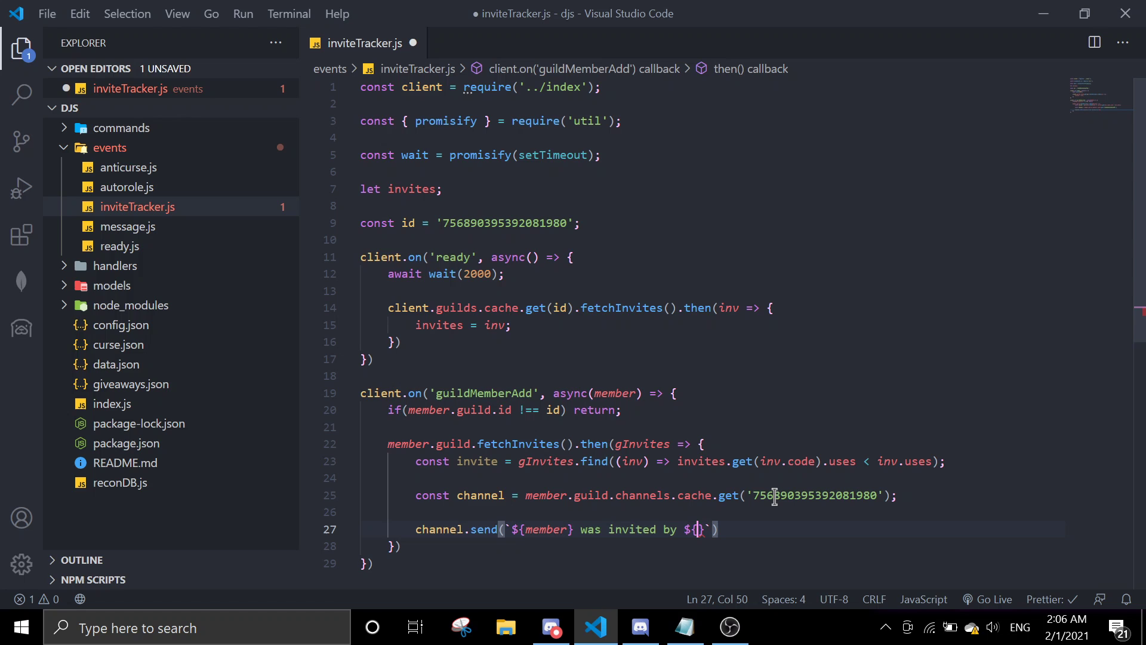
pyautogui.write('invite')
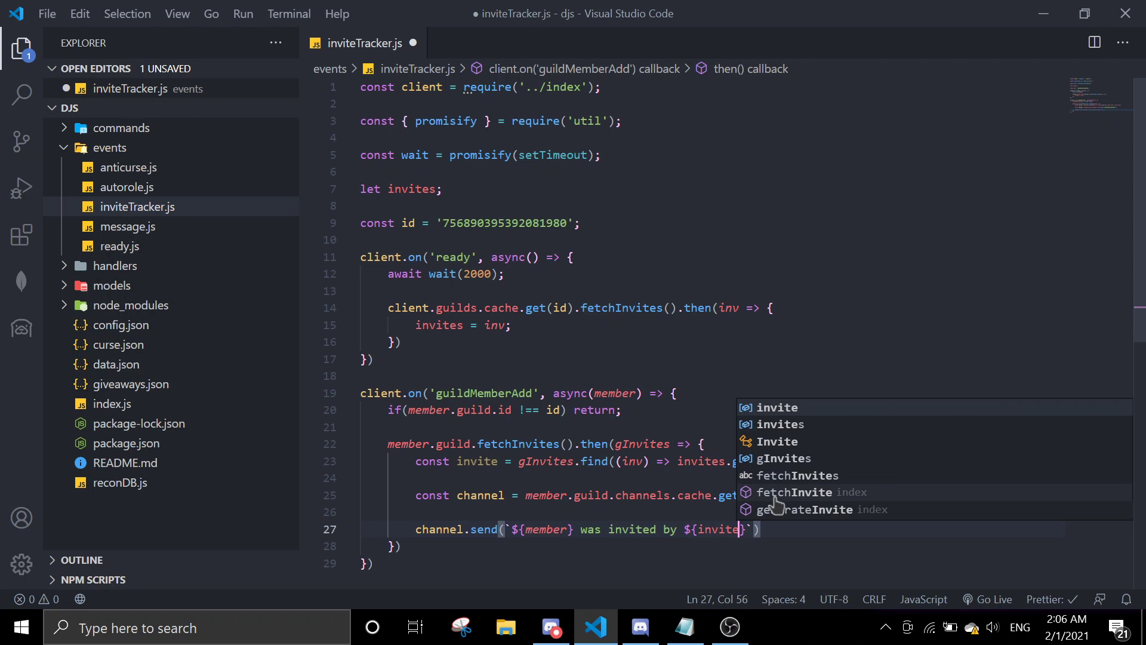
pyautogui.write('.inv')
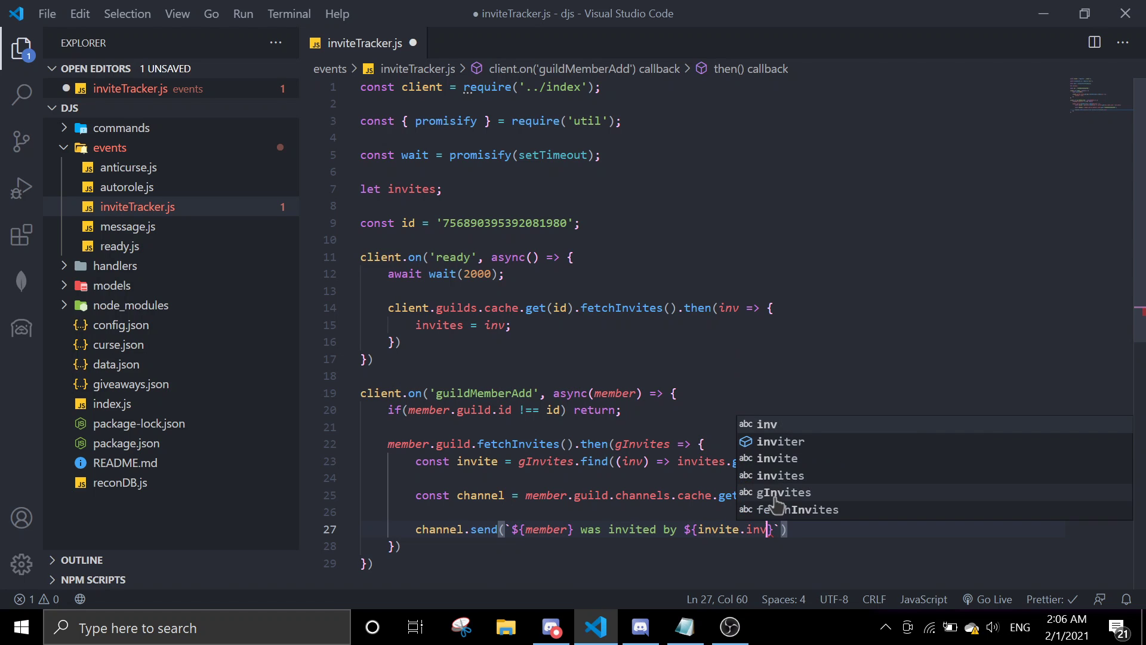
pyautogui.write('iter')
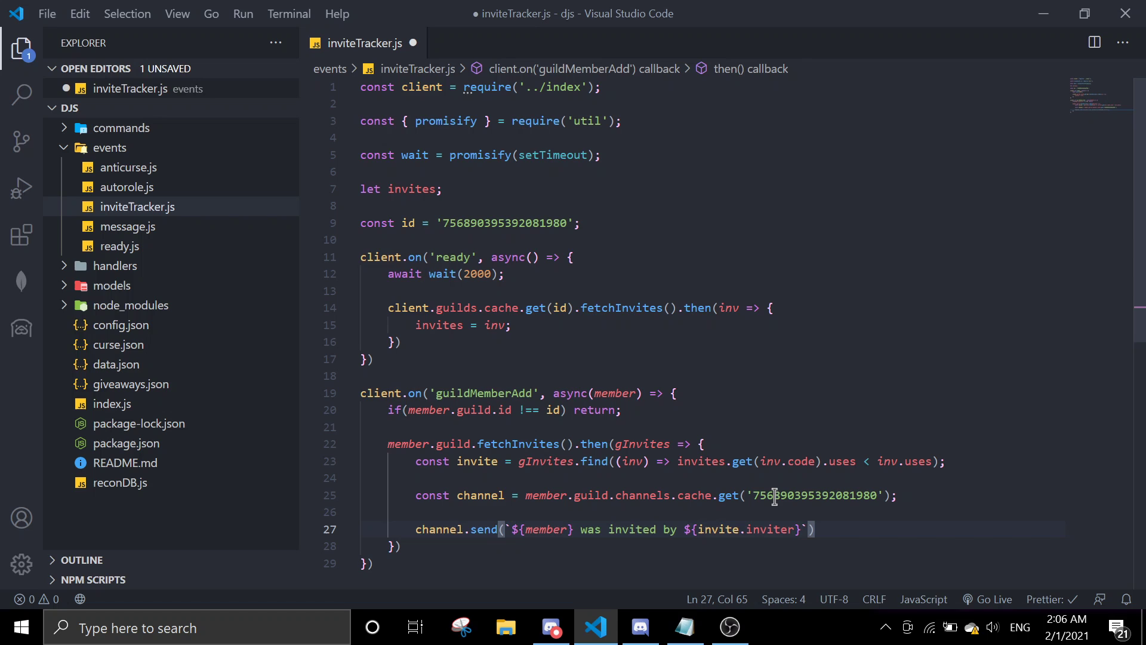
pyautogui.write('nd the code')
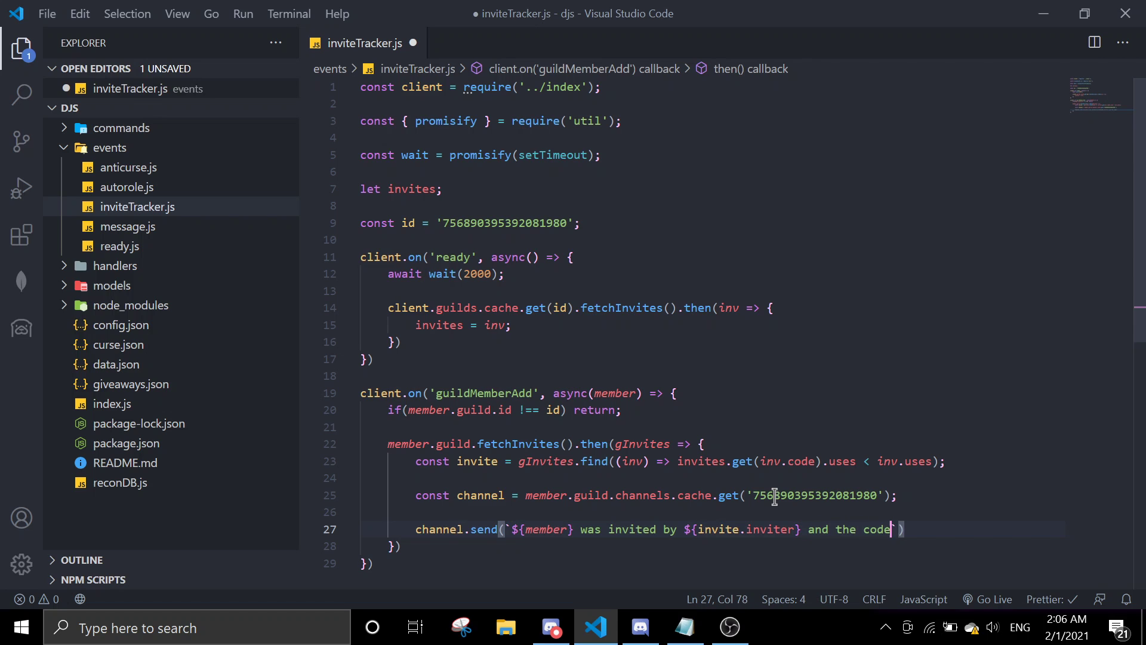
pyautogui.write(' was ${invite.')
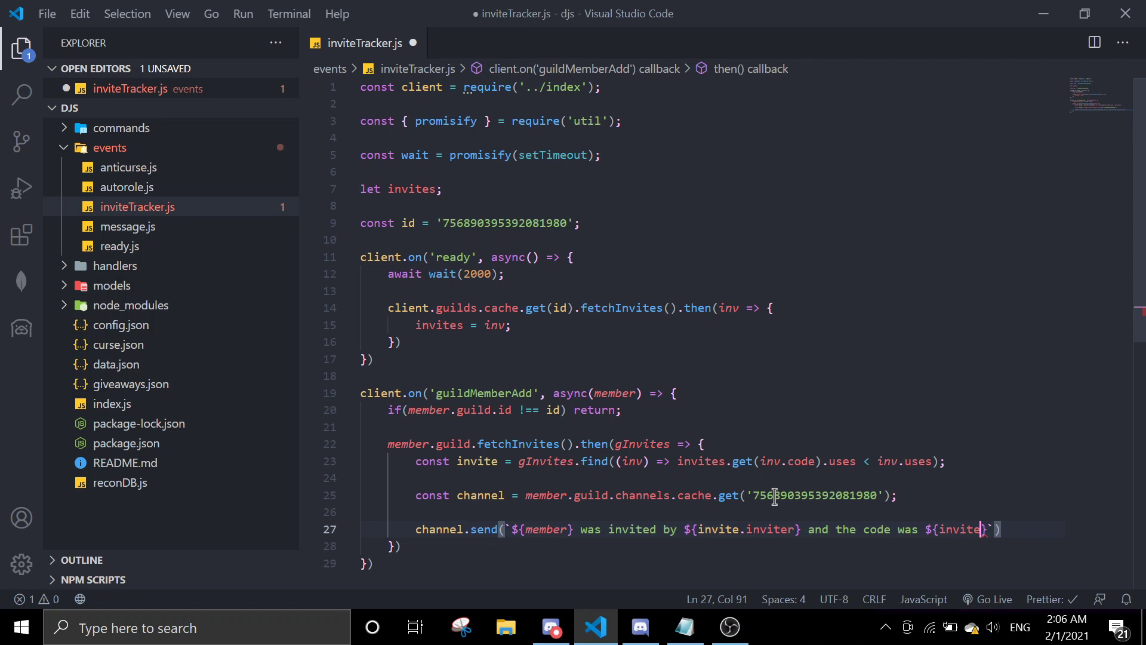
pyautogui.write('code')
pyautogui.press('Right')
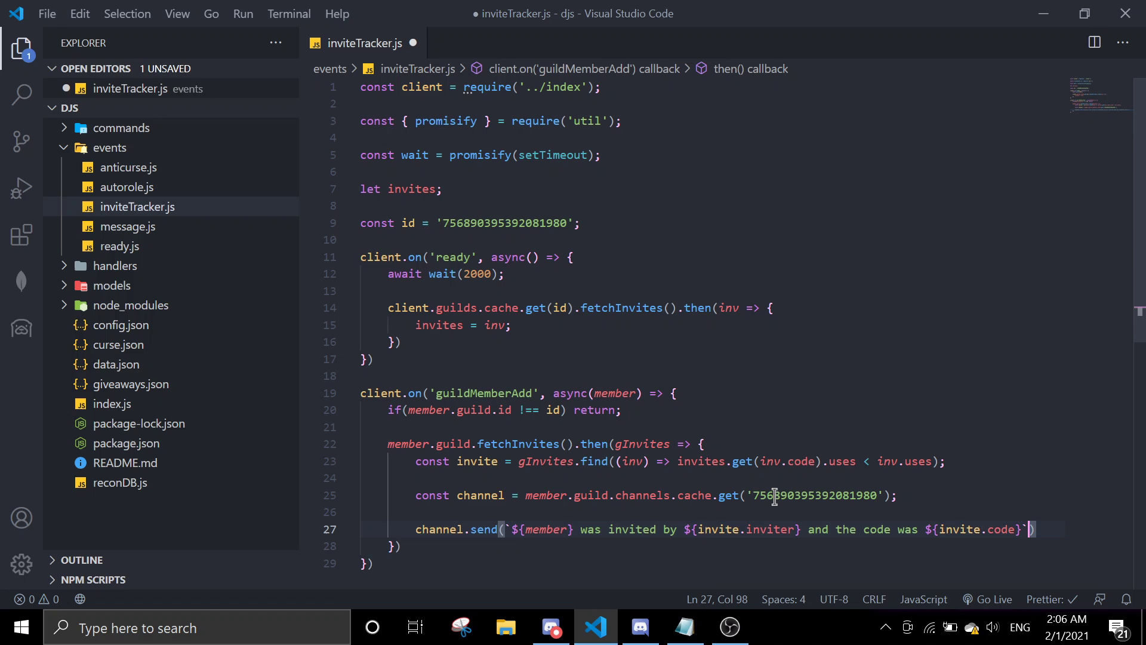
pyautogui.write(');')
pyautogui.hotkey('ctrl', 's')
pyautogui.scroll(-5, 670, 306)
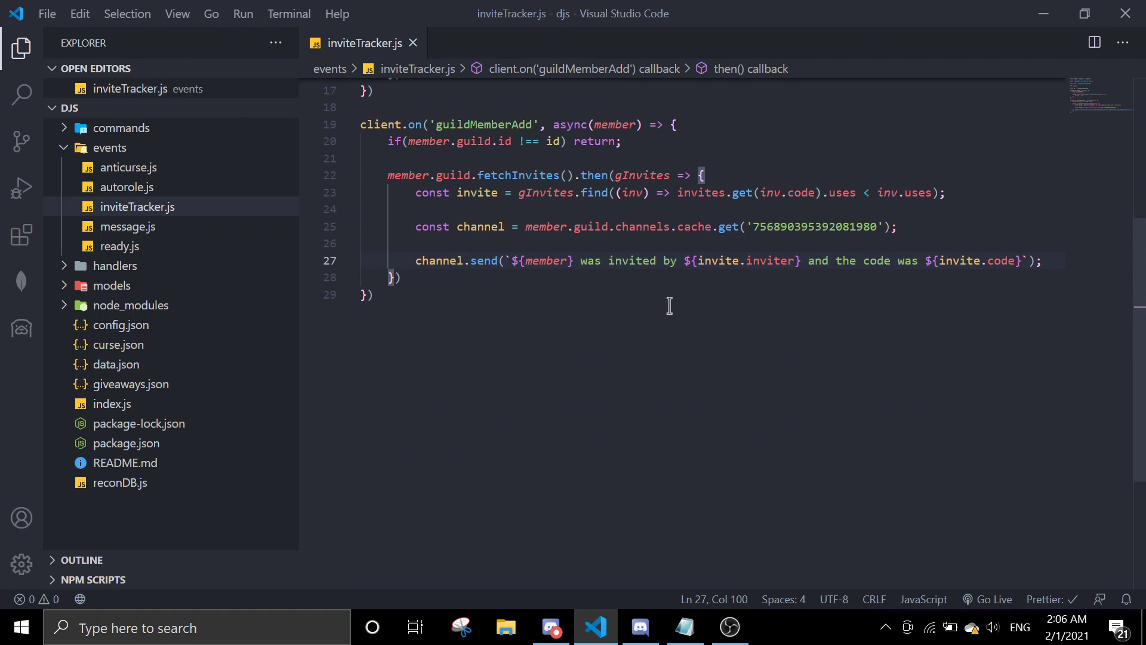
pyautogui.scroll(-2, 670, 306)
pyautogui.scroll(8, 573, 340)
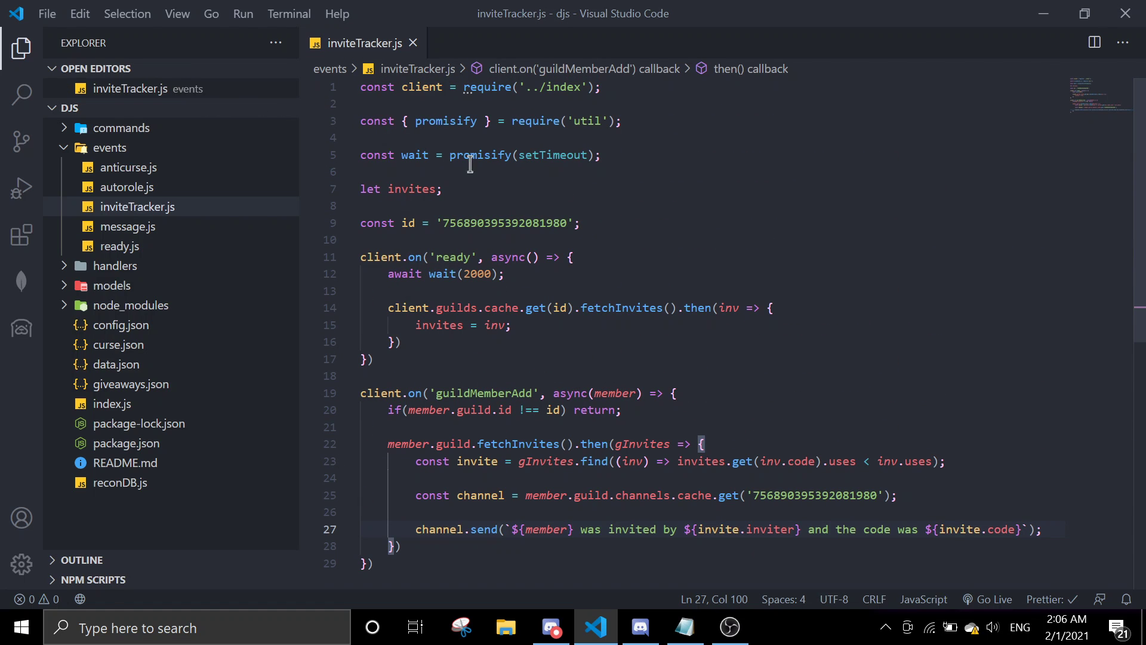
pyautogui.scroll(-3, 533, 484)
pyautogui.scroll(1, 654, 546)
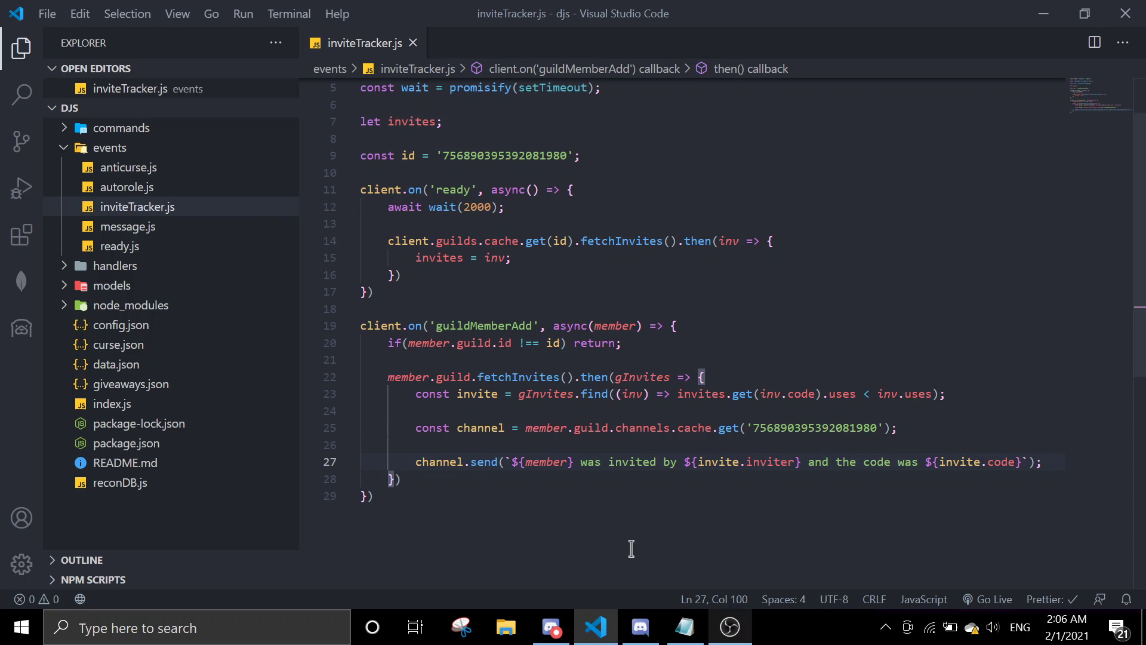
pyautogui.scroll(3, 627, 547)
# Step: Start the bot with 'node .' in the integrated terminal
pyautogui.hotkey('ctrl', '`')
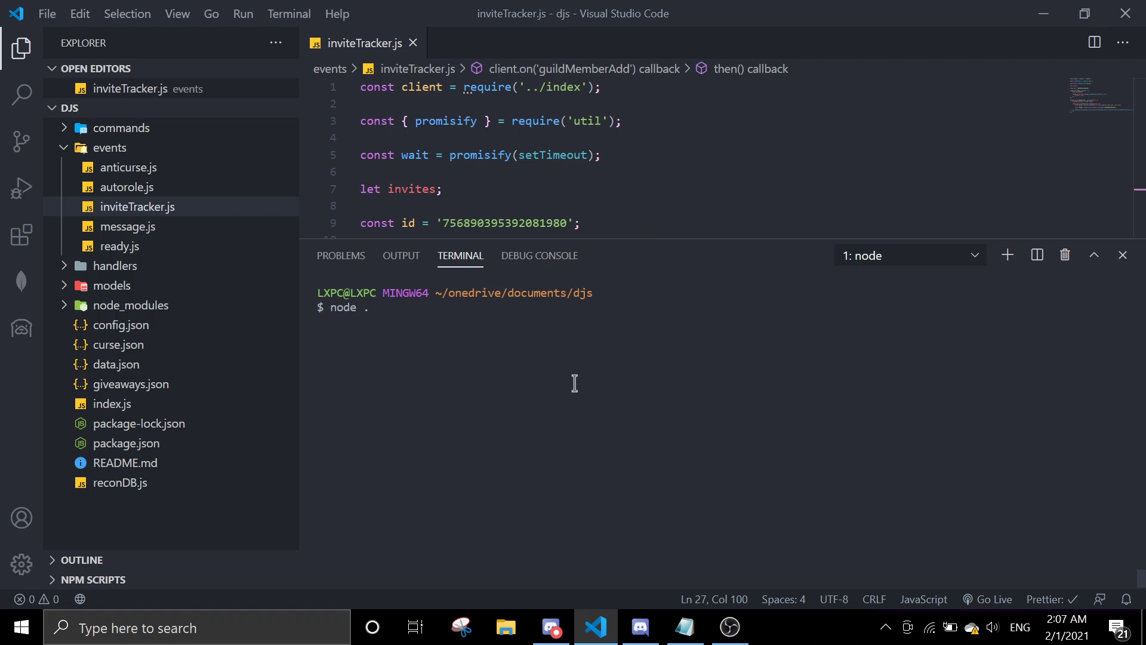
# Step: Copy an invite link for the Youtube Tutorials server from the main account
pyautogui.click(640, 627)
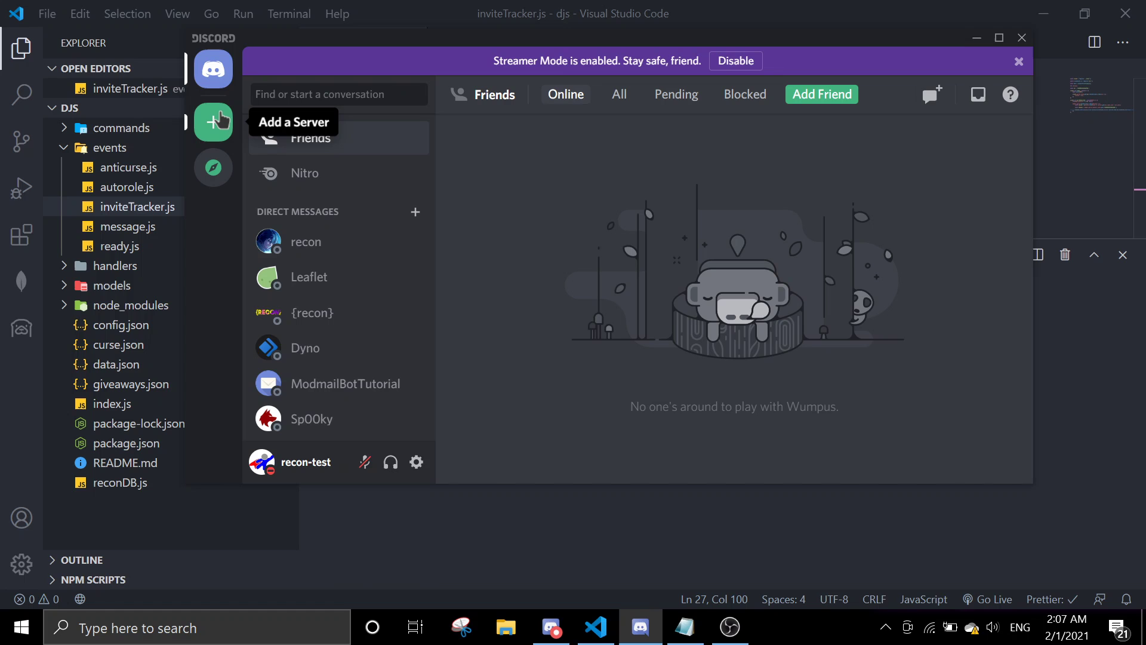
pyautogui.click(979, 40)
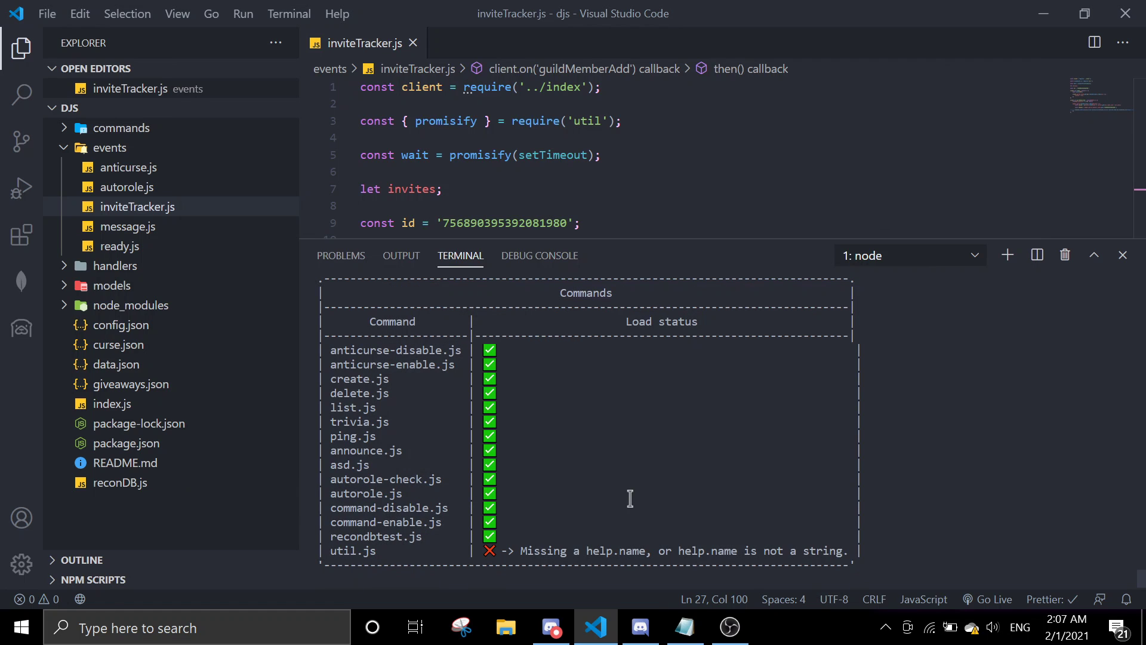
pyautogui.click(639, 627)
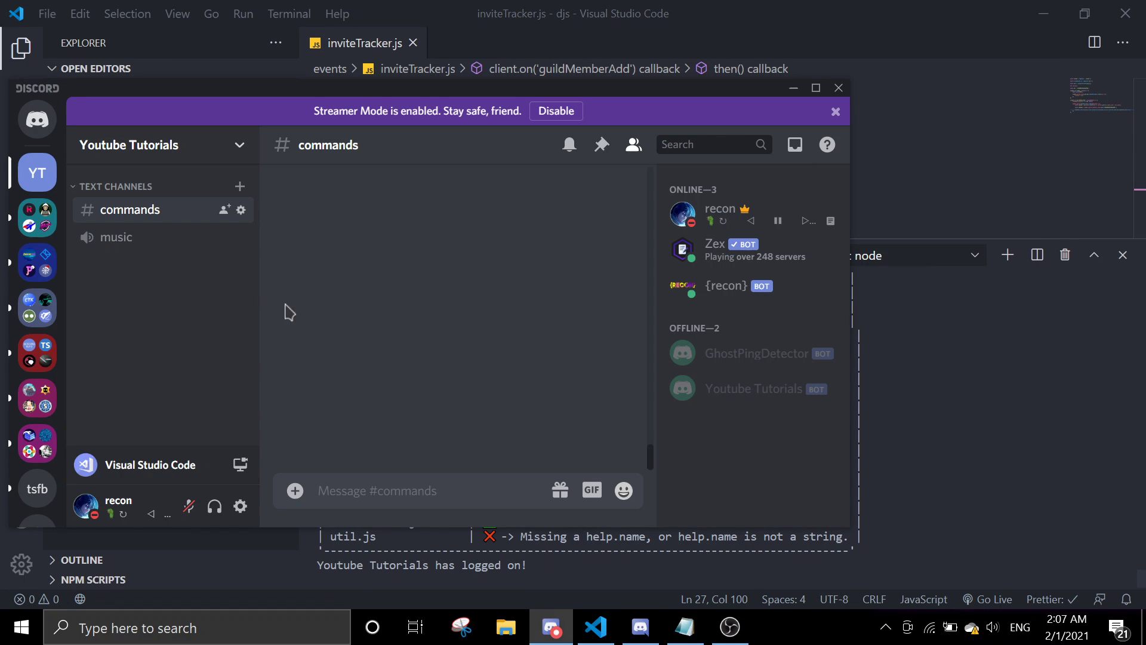
pyautogui.rightClick(37, 173)
pyautogui.click(81, 224)
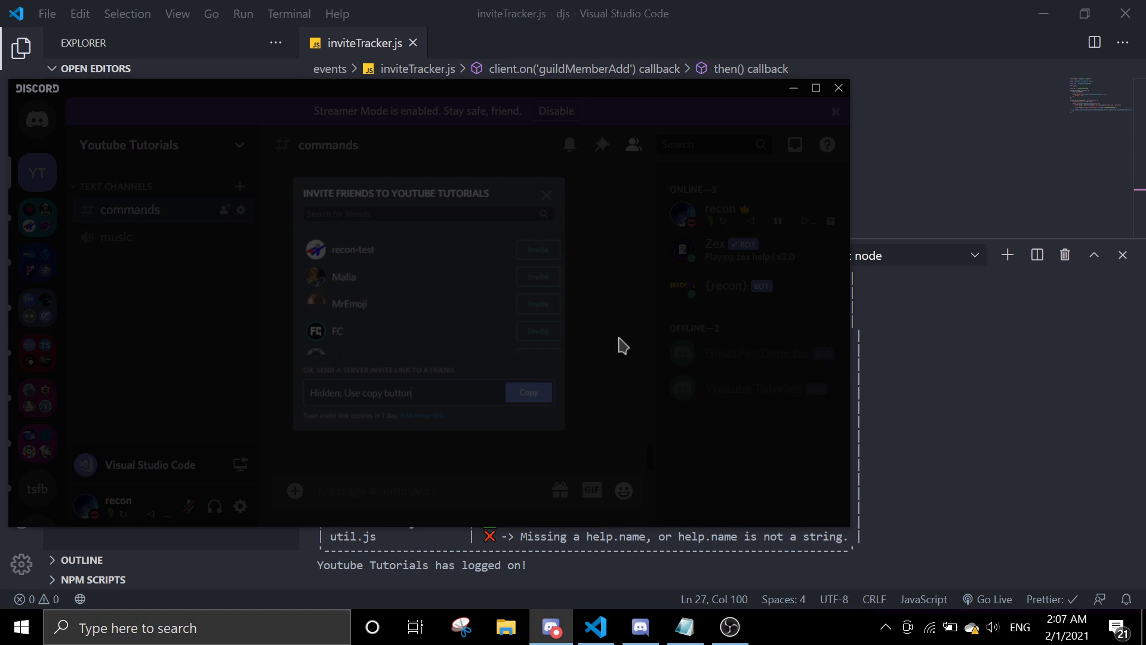
pyautogui.click(557, 418)
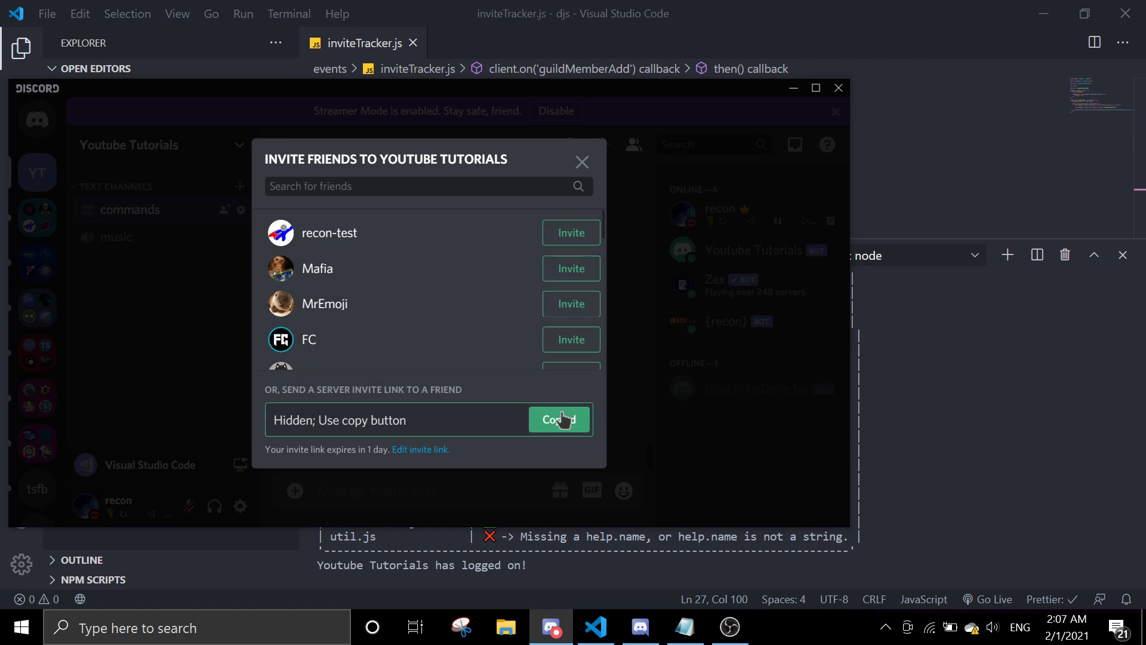
pyautogui.click(793, 87)
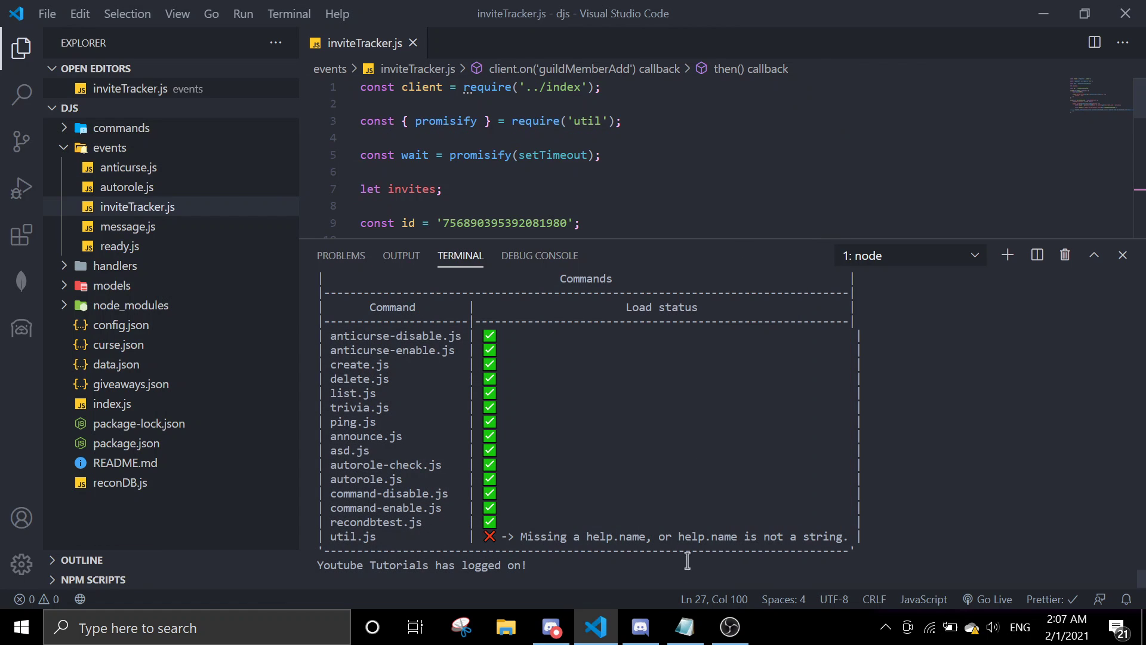
# Step: Join the server on the test account with the pasted invite link
pyautogui.click(640, 627)
pyautogui.click(298, 128)
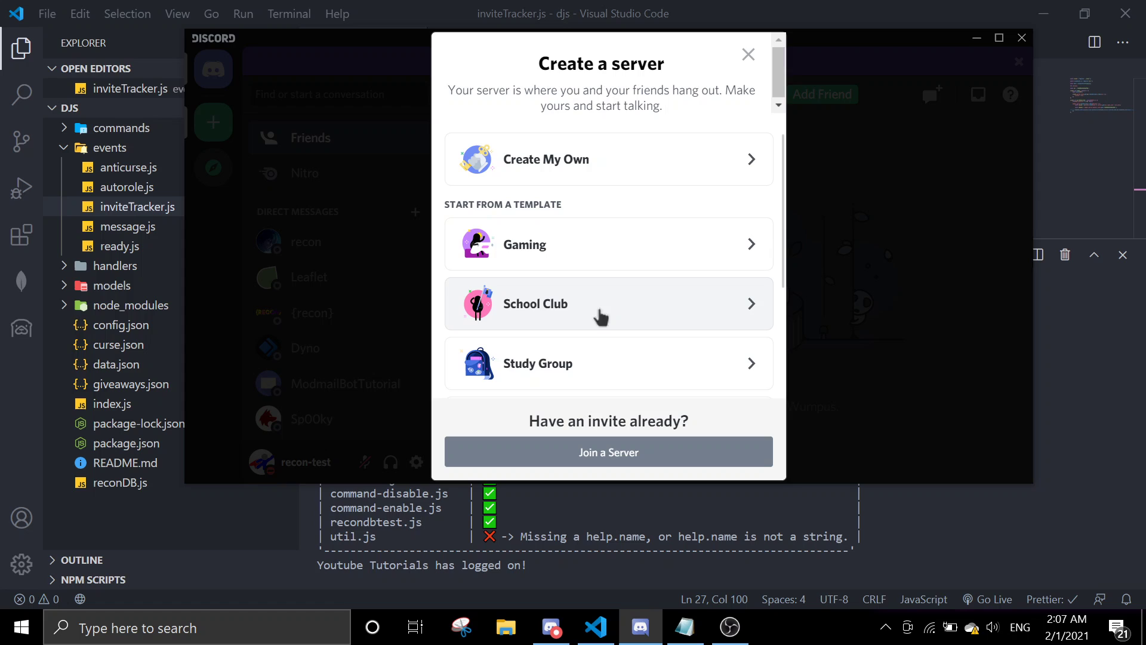
pyautogui.click(558, 453)
pyautogui.hotkey('ctrl', 'v')
pyautogui.click(734, 360)
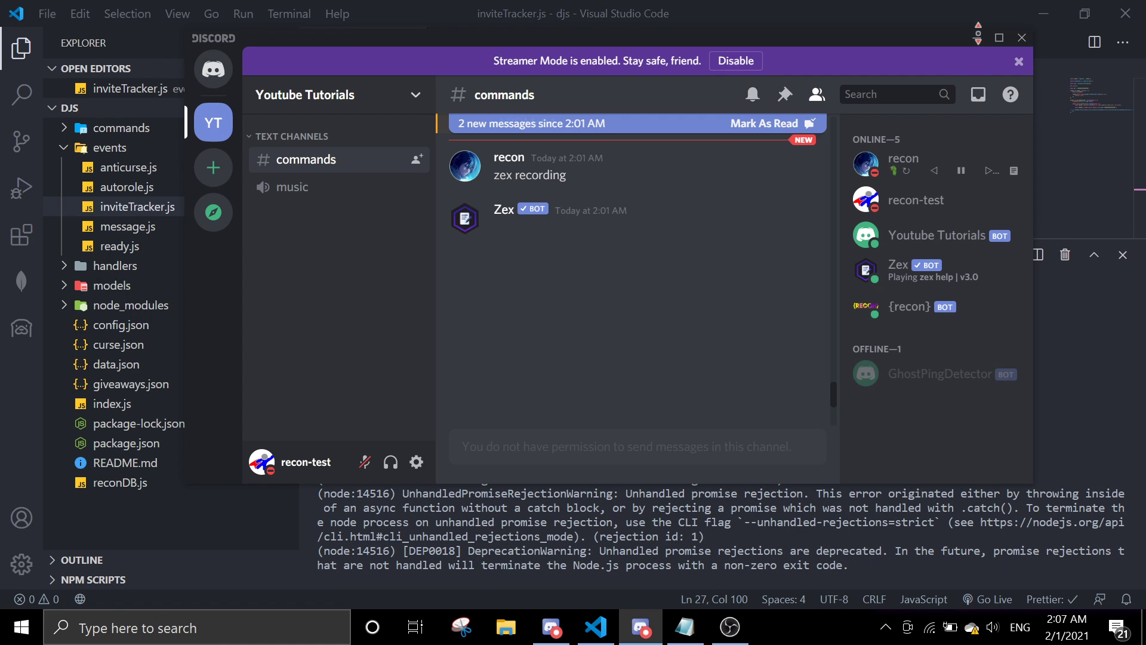
pyautogui.click(976, 40)
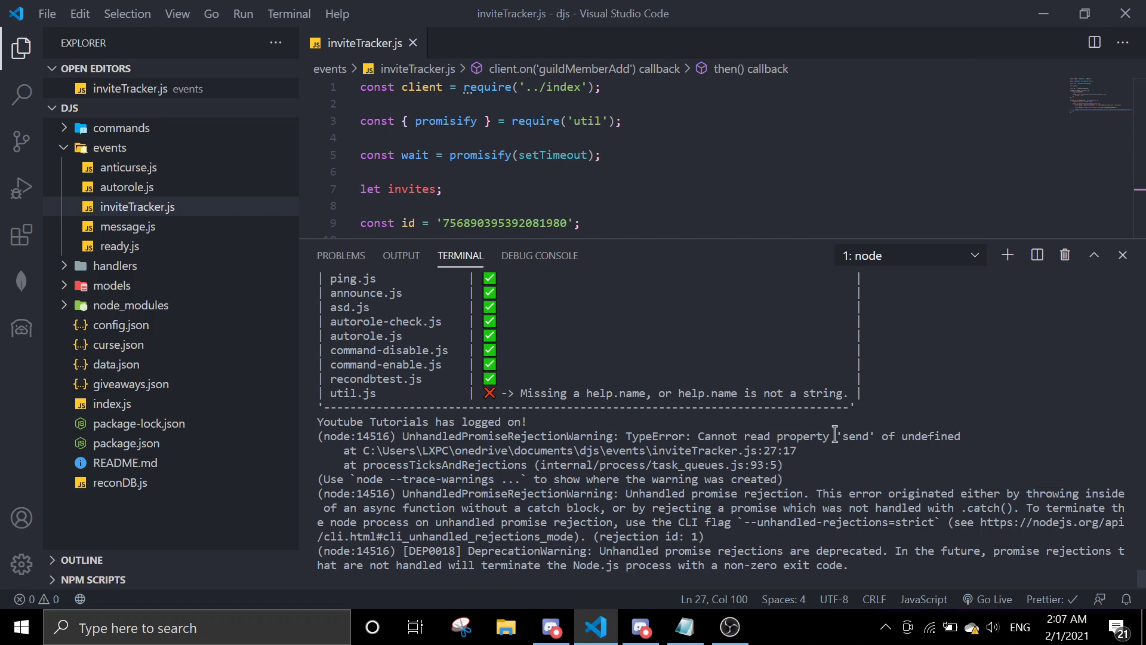
pyautogui.scroll(-3, 469, 117)
pyautogui.scroll(-4, 515, 168)
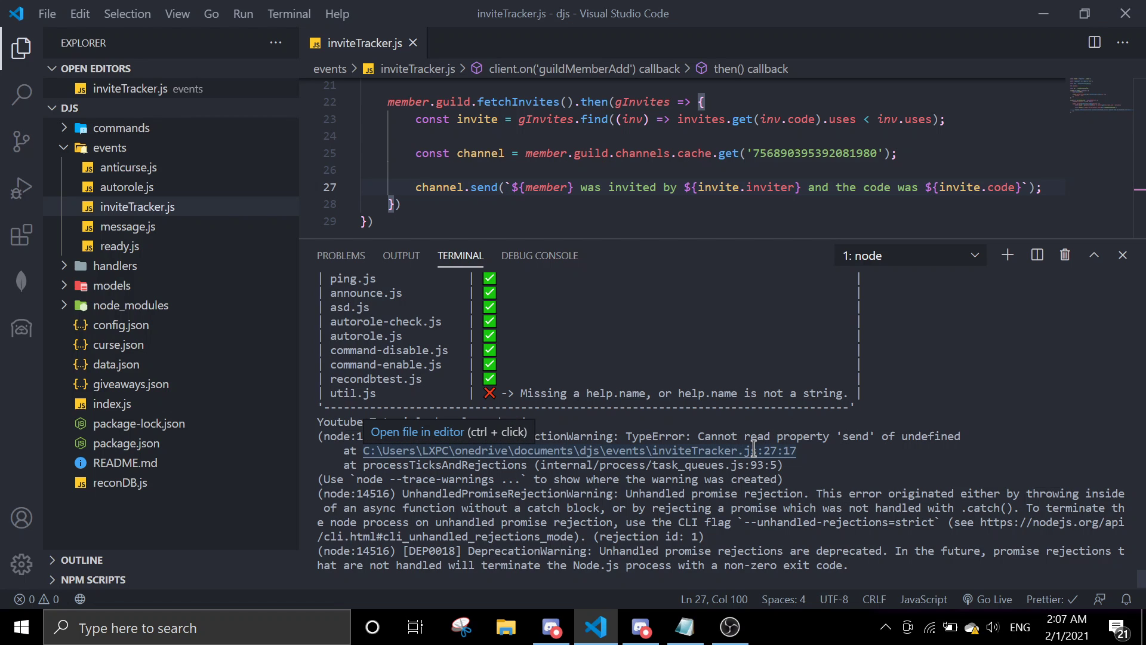
pyautogui.hotkey('alt', 'Tab')
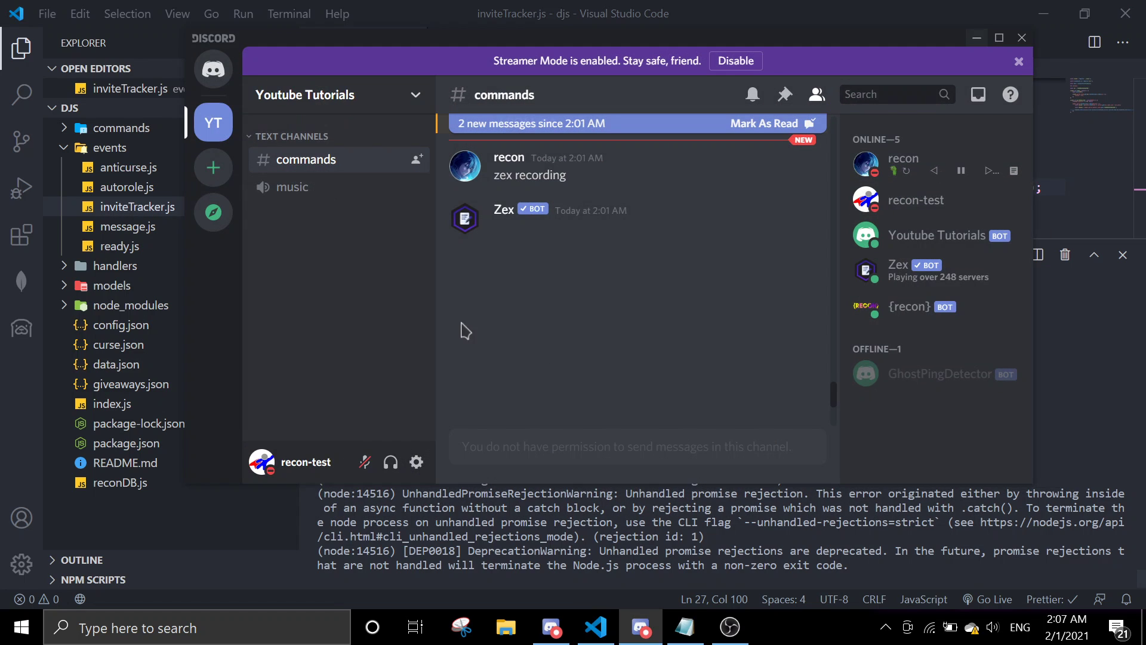
pyautogui.rightClick(305, 161)
pyautogui.click(977, 40)
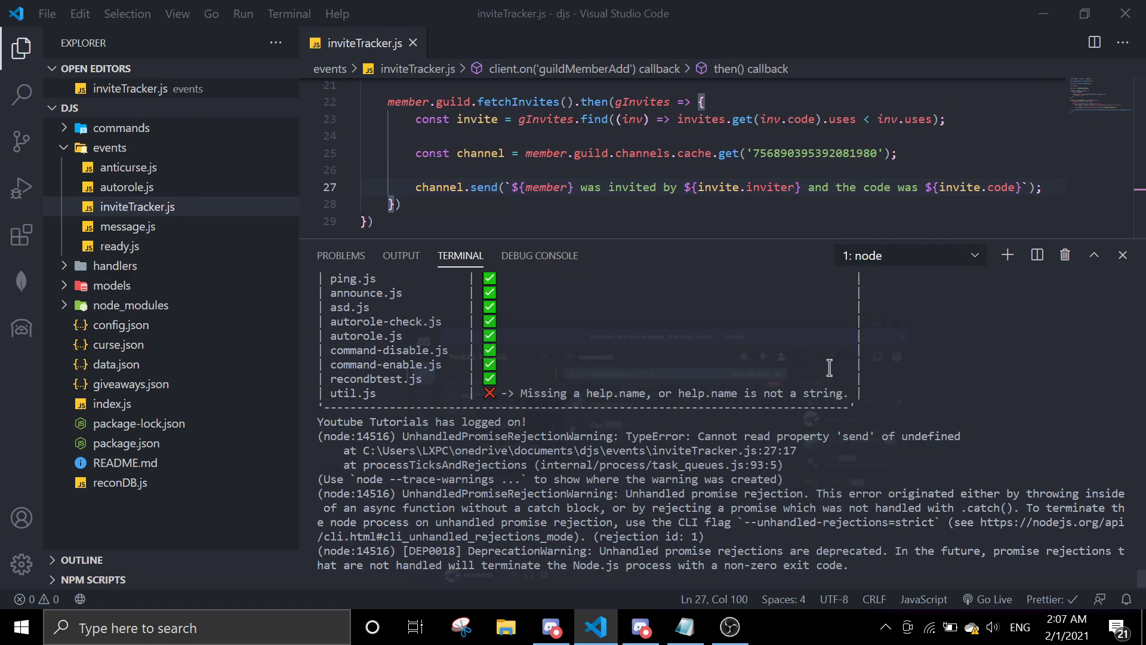
pyautogui.click(553, 627)
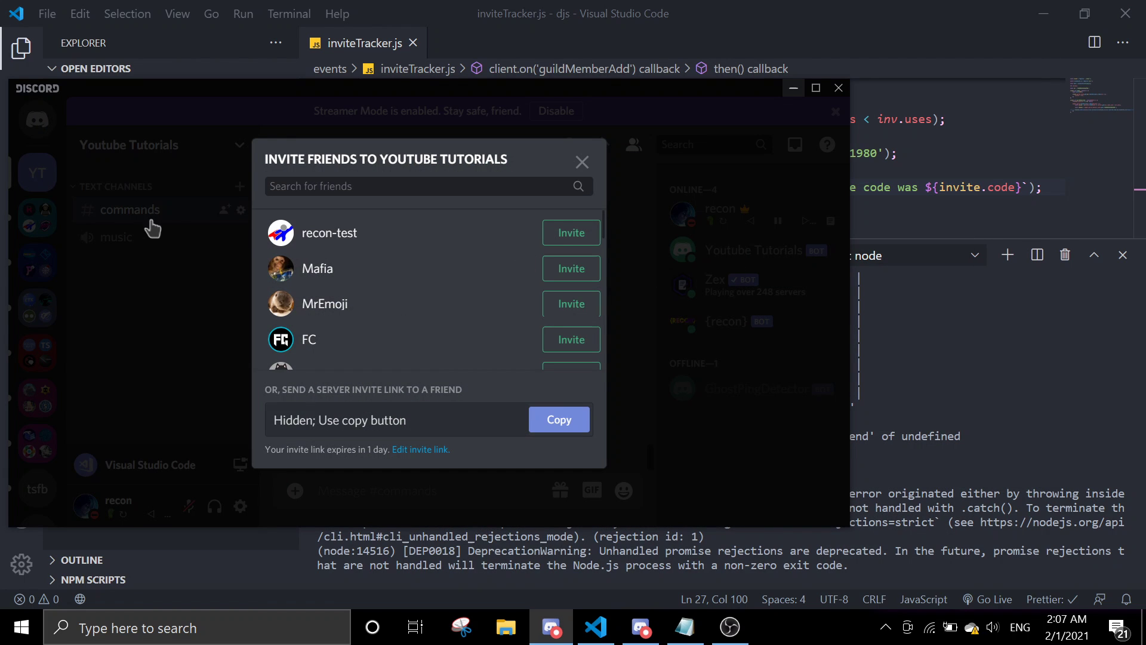
pyautogui.press('Escape')
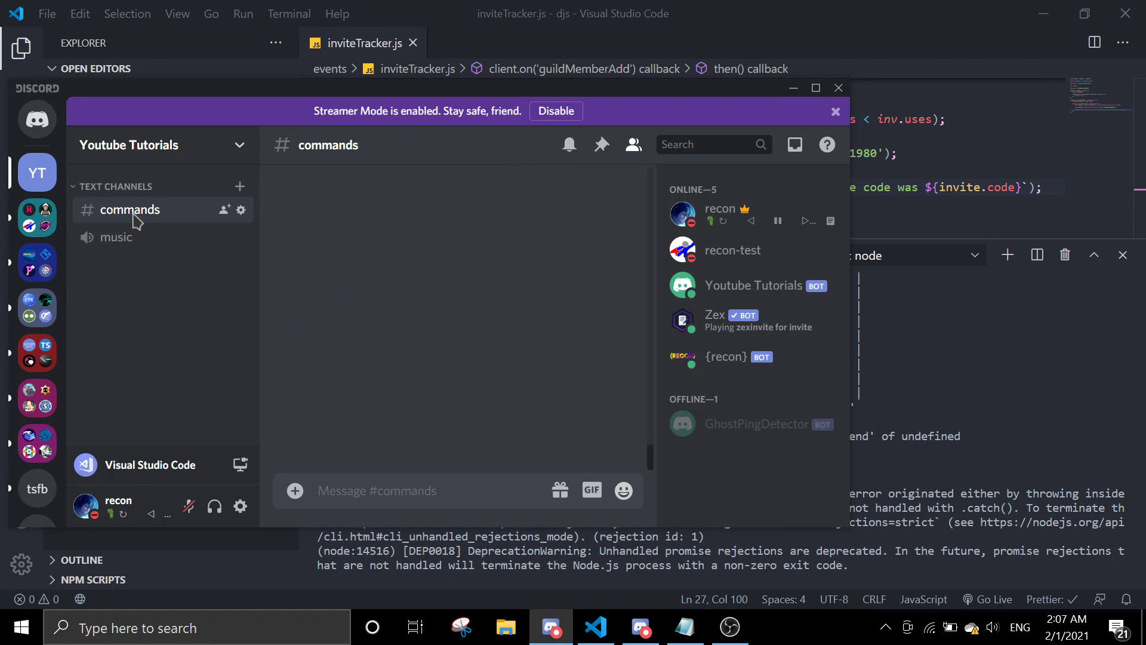
pyautogui.rightClick(134, 218)
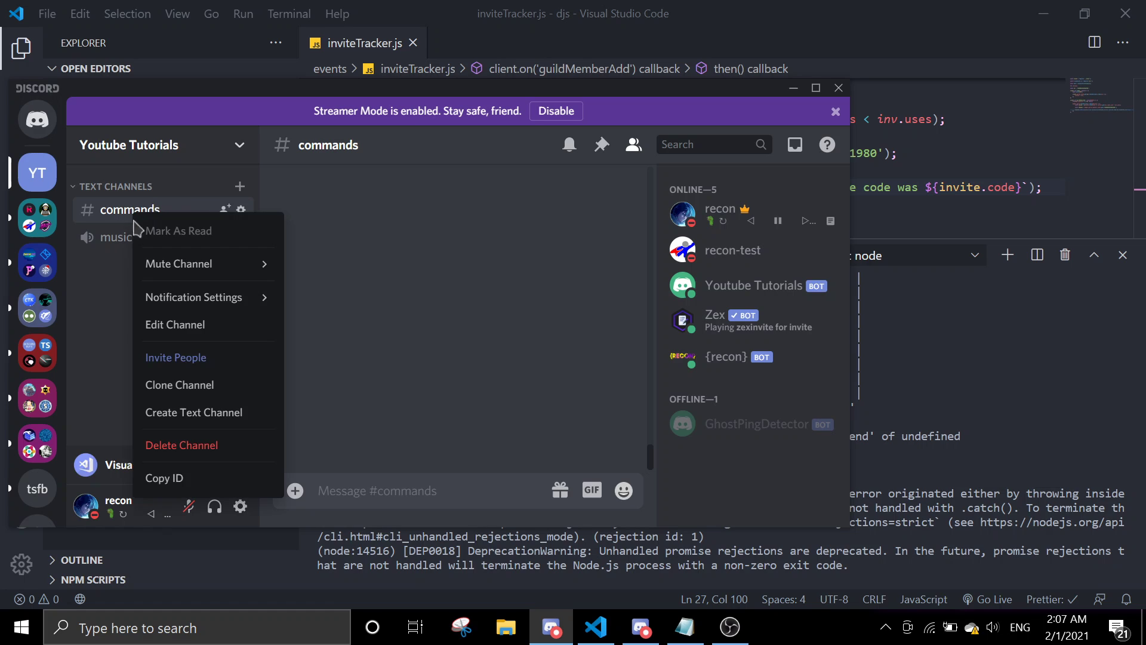
pyautogui.click(162, 479)
pyautogui.hotkey('ctrl', 'v')
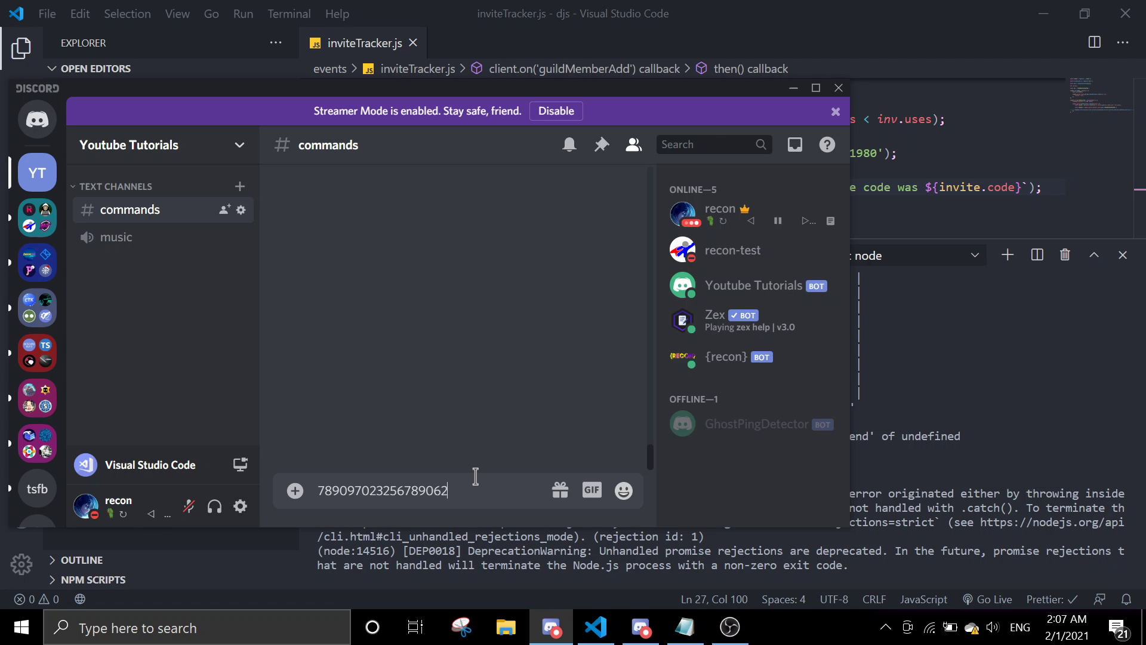
# Step: Paste the copied commands channel ID over the old ID on line 25 and save inviteTracker.js
pyautogui.click(796, 89)
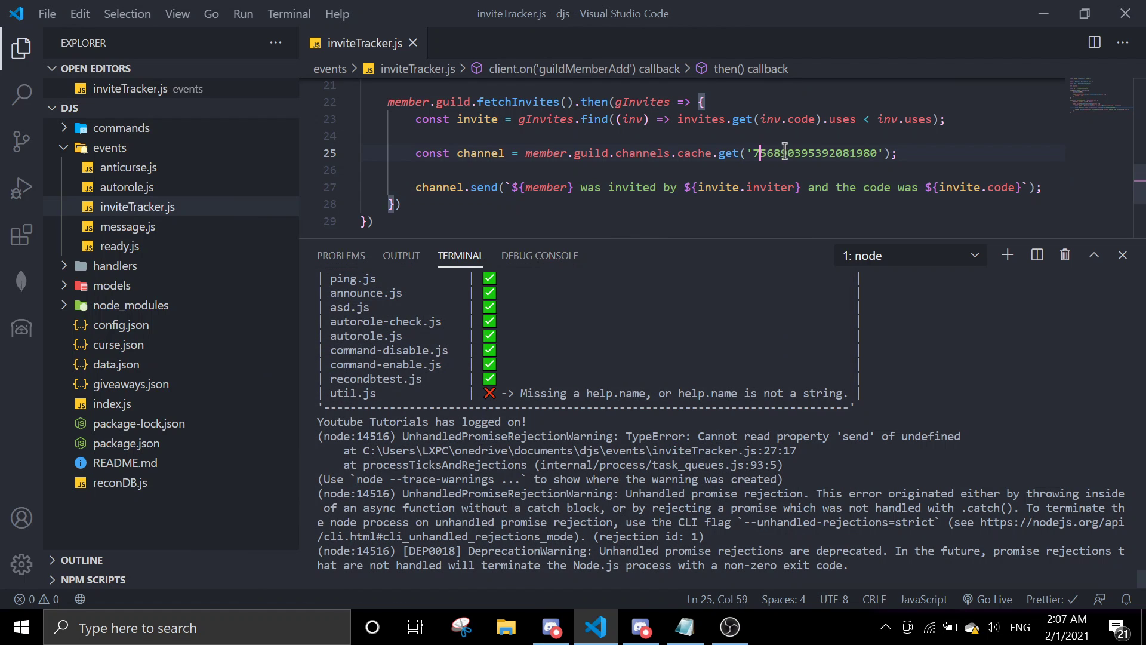
pyautogui.moveTo(757, 153); pyautogui.dragTo(876, 154)
pyautogui.hotkey('ctrl', 'v')
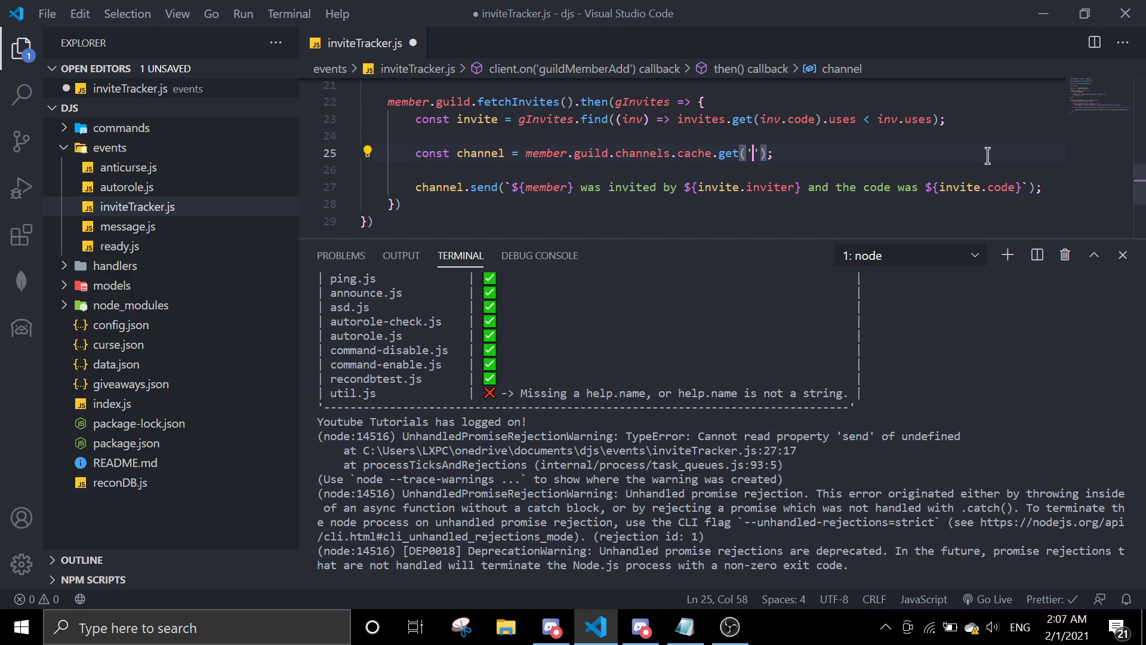
pyautogui.hotkey('ctrl', 's')
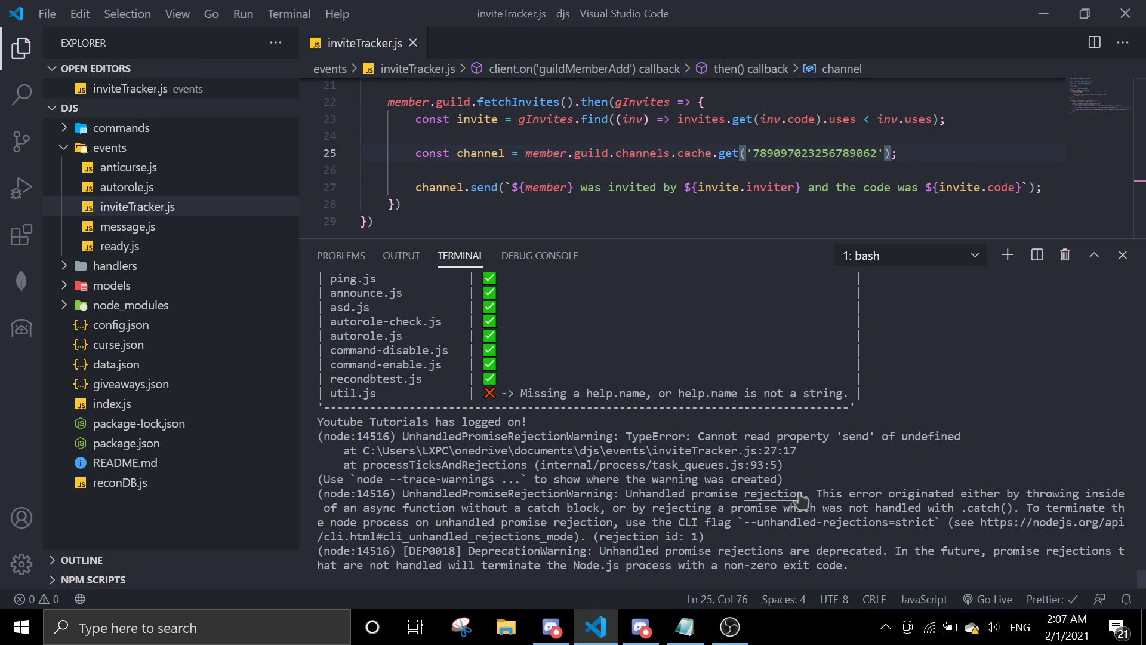
# Step: Stop the running bot, clear the terminal, and send the channel ID message in Discord
pyautogui.hotkey('ctrl', 'c')
pyautogui.write('ar')
pyautogui.press('Return')
pyautogui.write('node .')
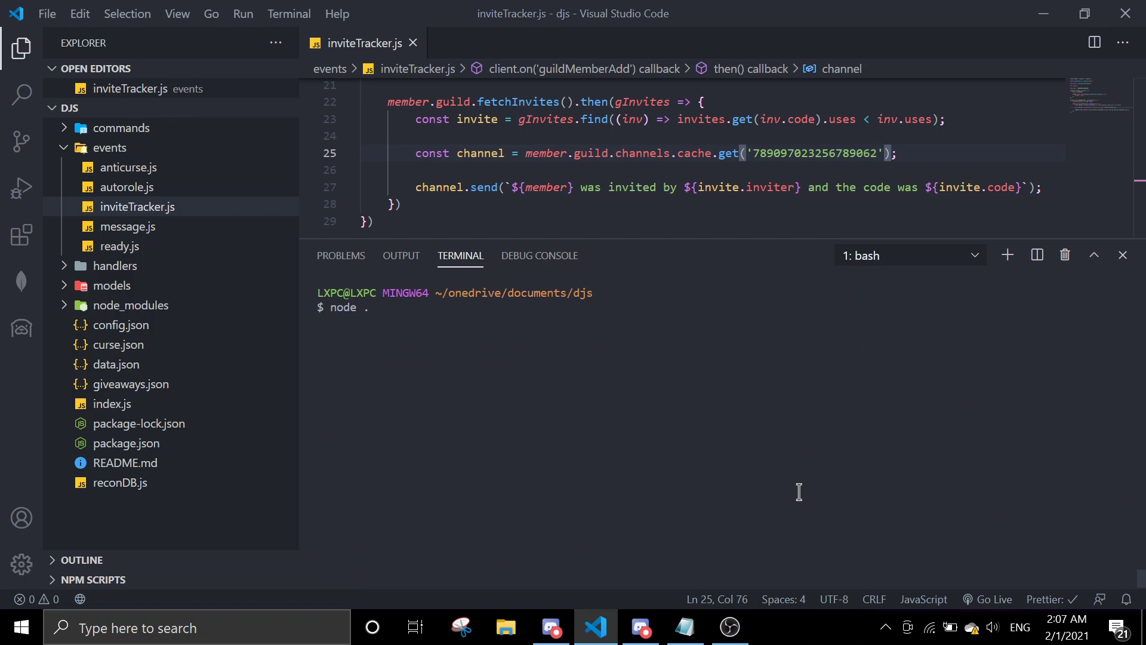
pyautogui.scroll(3, 600, 179)
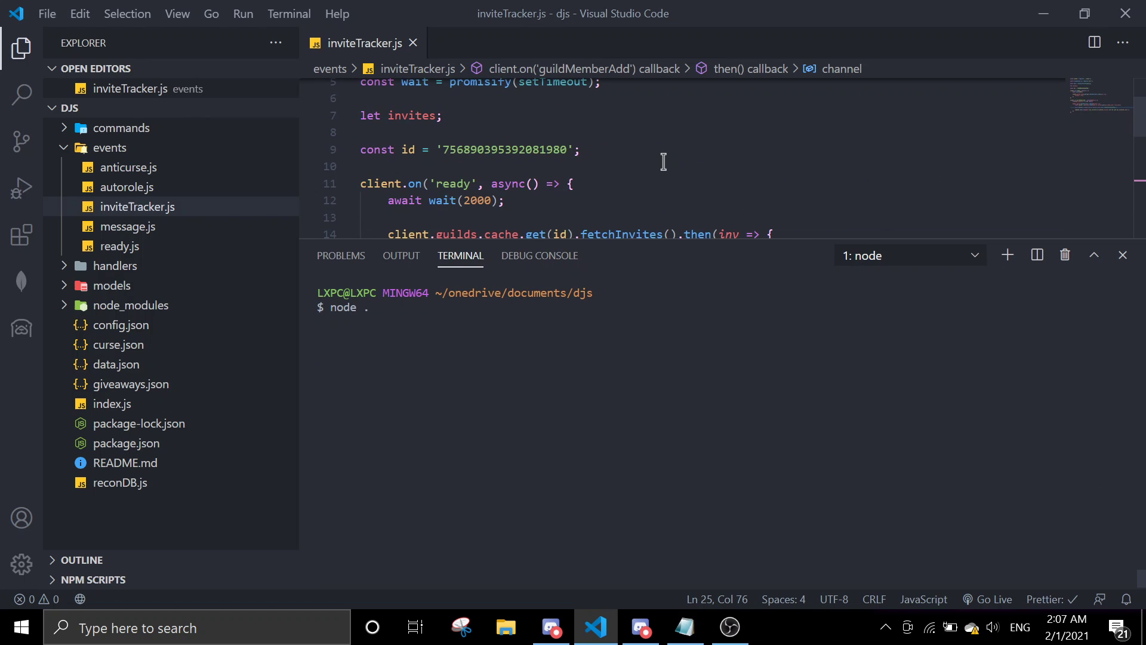
pyautogui.scroll(3, 594, 134)
pyautogui.scroll(-3, 600, 135)
pyautogui.scroll(-5, 605, 135)
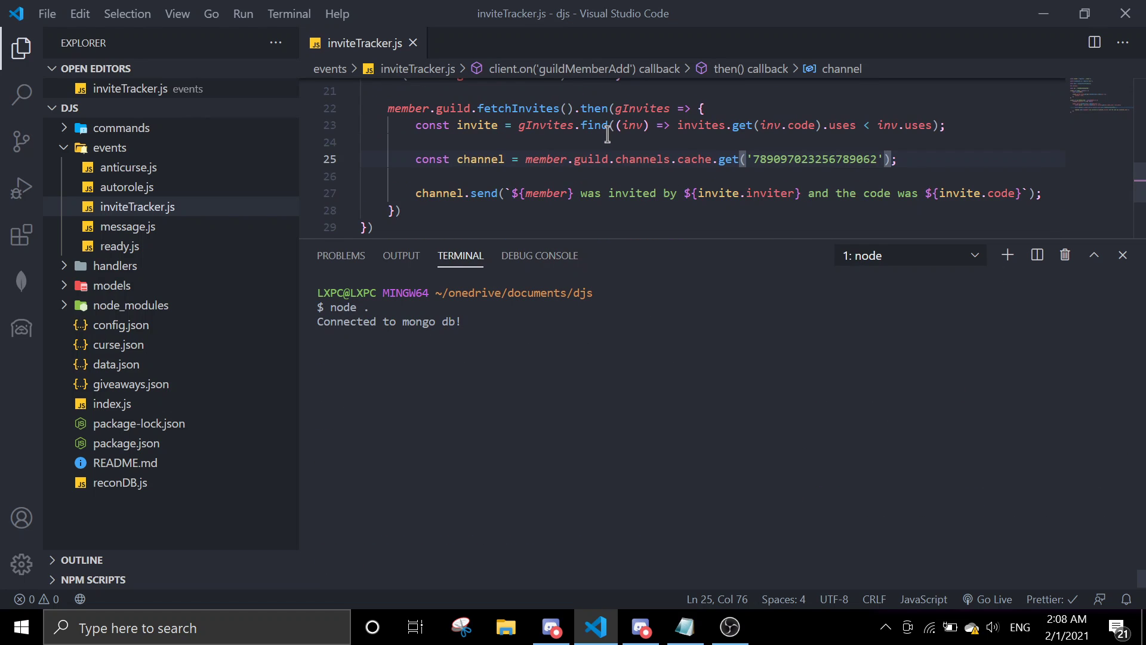
pyautogui.scroll(-3, 607, 134)
pyautogui.click(551, 627)
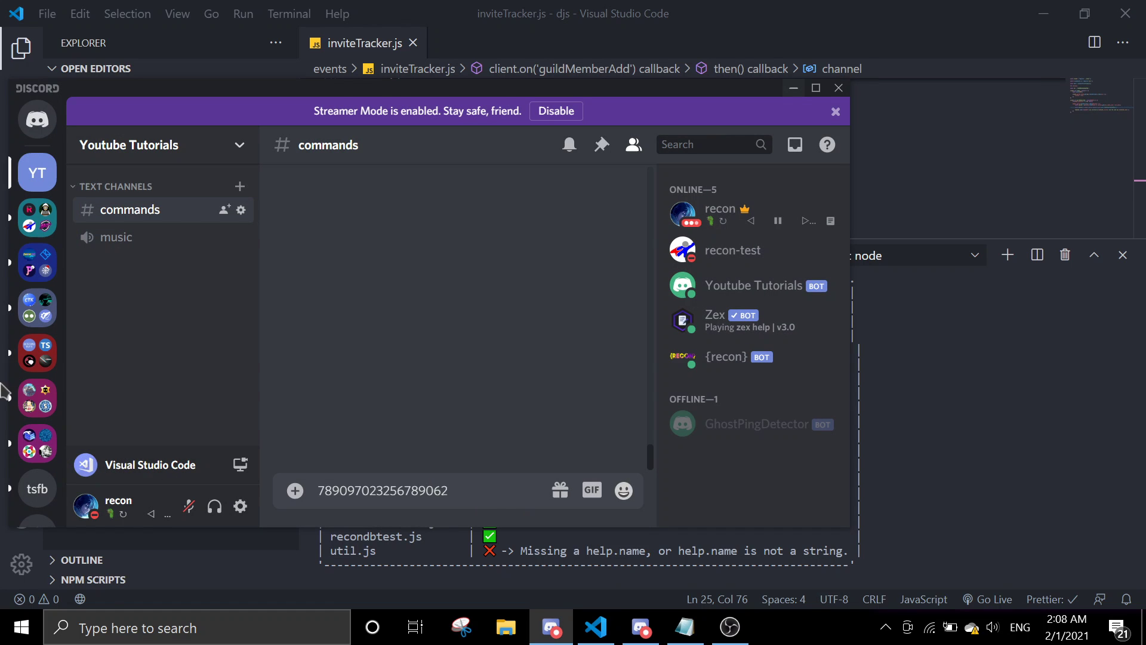
pyautogui.click(449, 490)
pyautogui.press('Return')
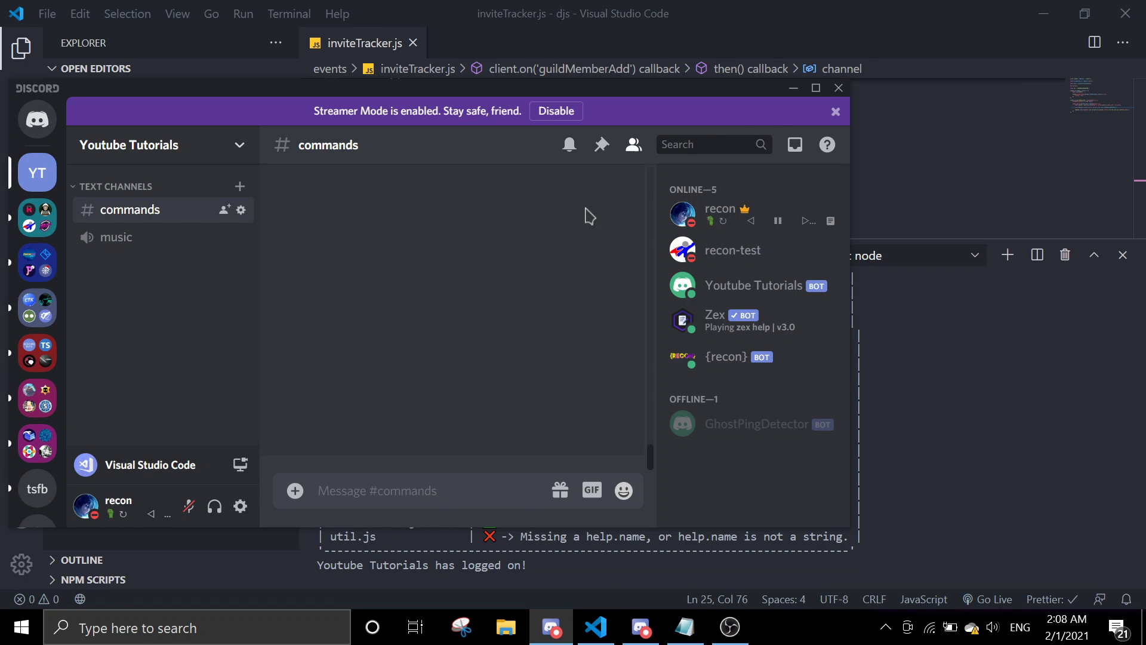
# Step: Make the test account leave the Youtube Tutorials server
pyautogui.click(795, 88)
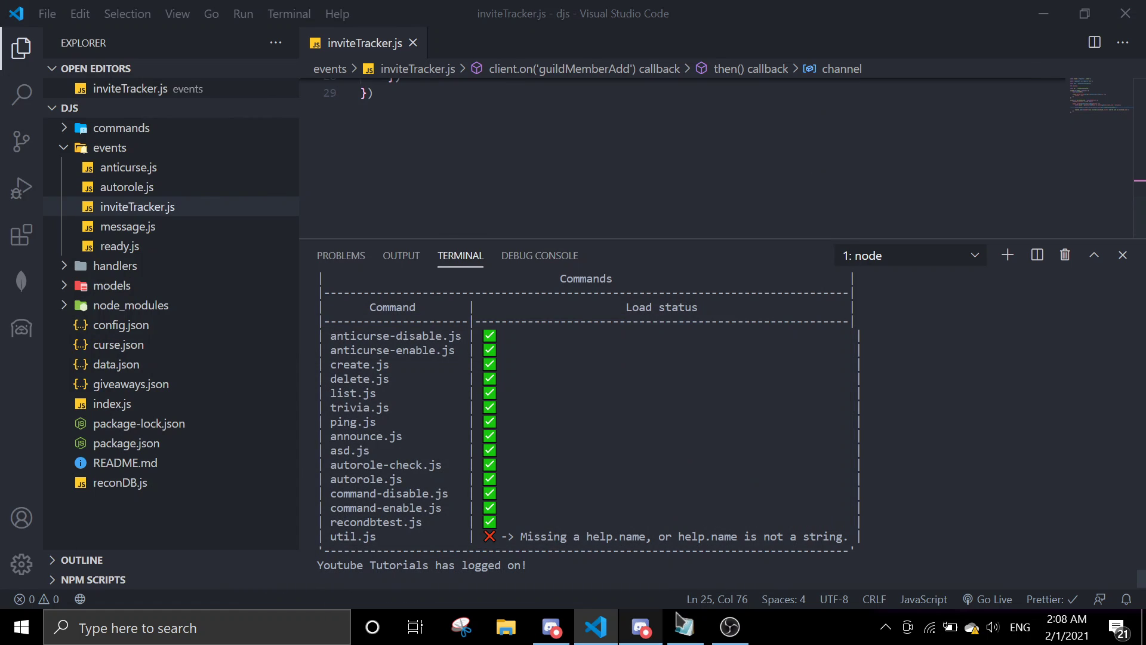
pyautogui.click(642, 627)
pyautogui.rightClick(214, 121)
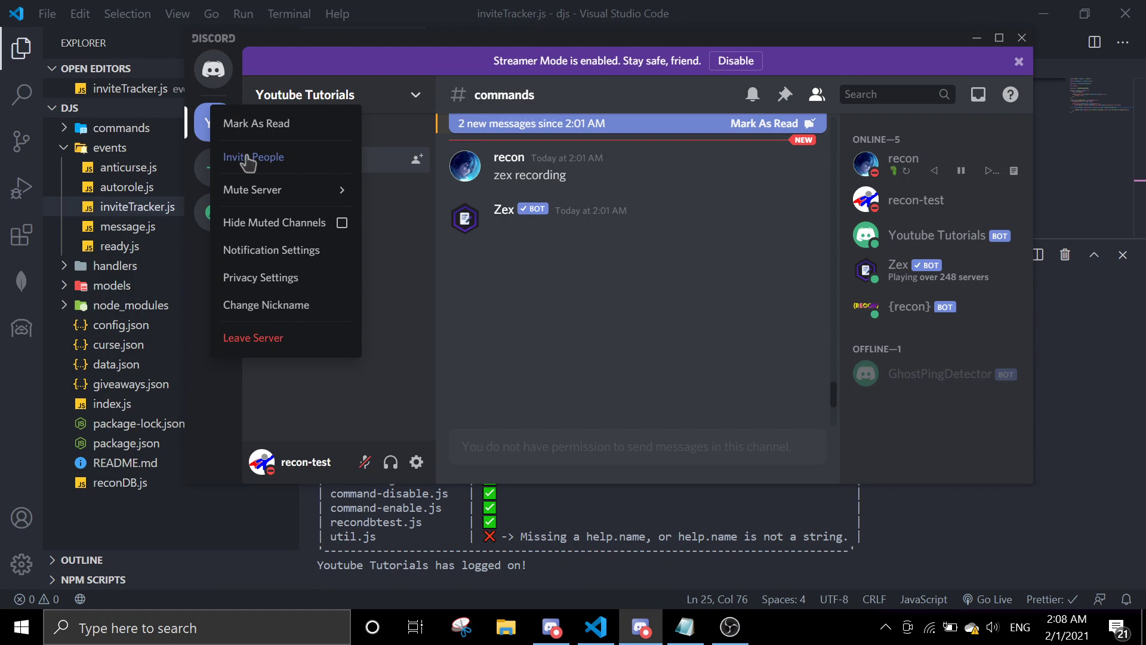
pyautogui.click(255, 337)
pyautogui.click(716, 303)
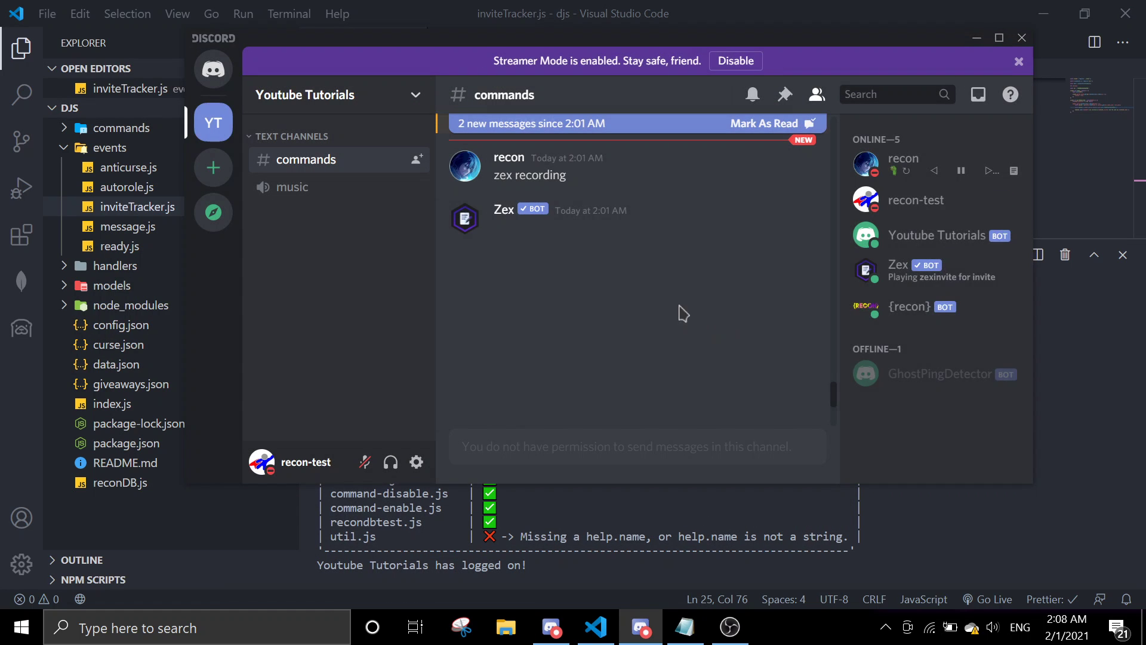
pyautogui.click(213, 122)
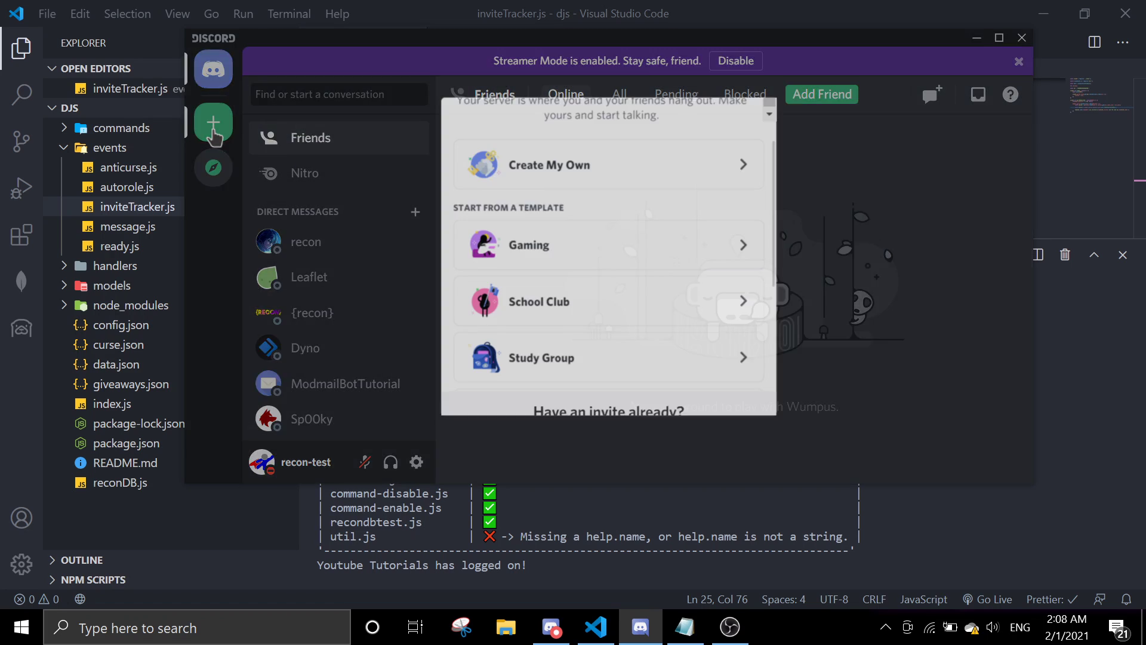
pyautogui.click(609, 451)
pyautogui.click(547, 229)
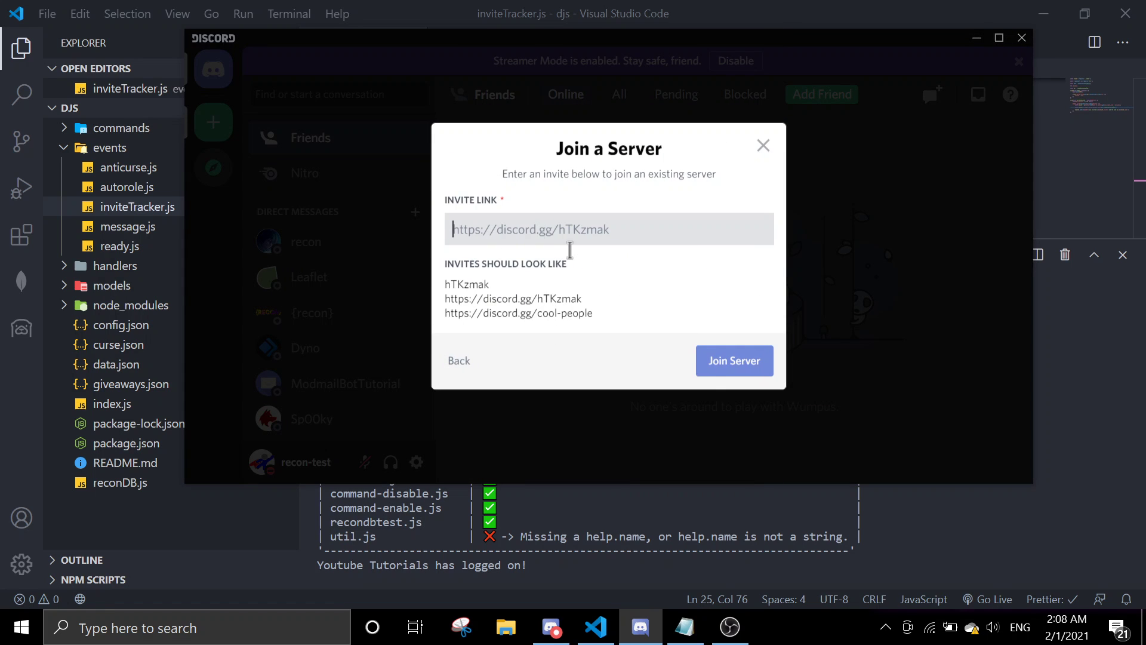
pyautogui.hotkey('ctrl', 'v')
pyautogui.press('BackSpace')
pyautogui.press('super+v')
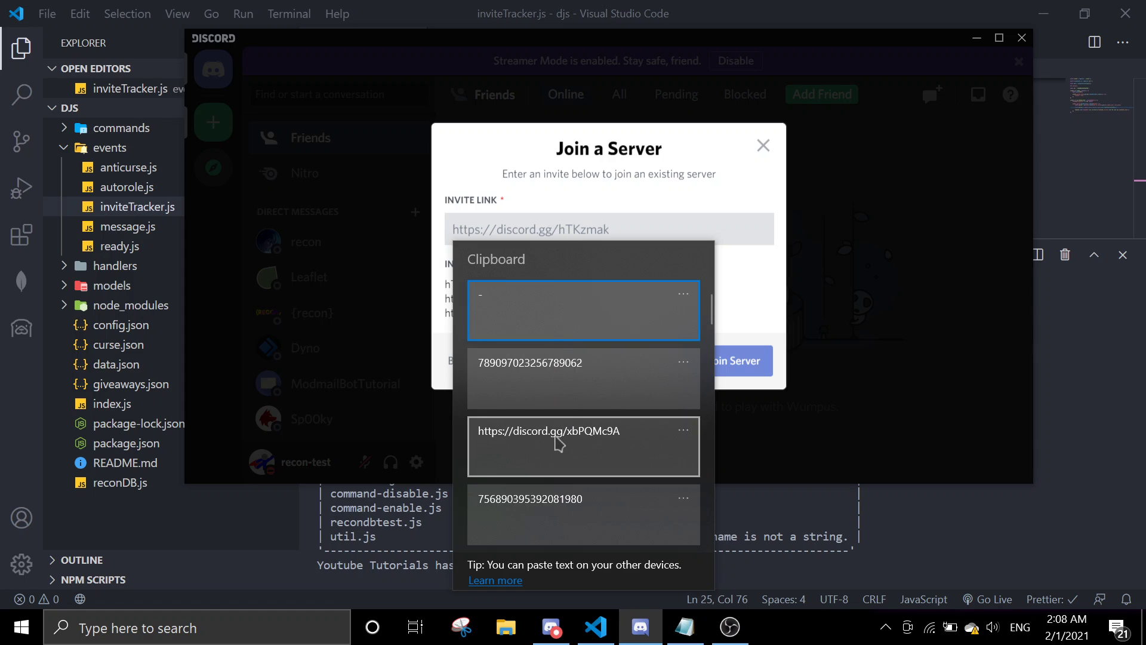
pyautogui.click(556, 444)
pyautogui.click(727, 365)
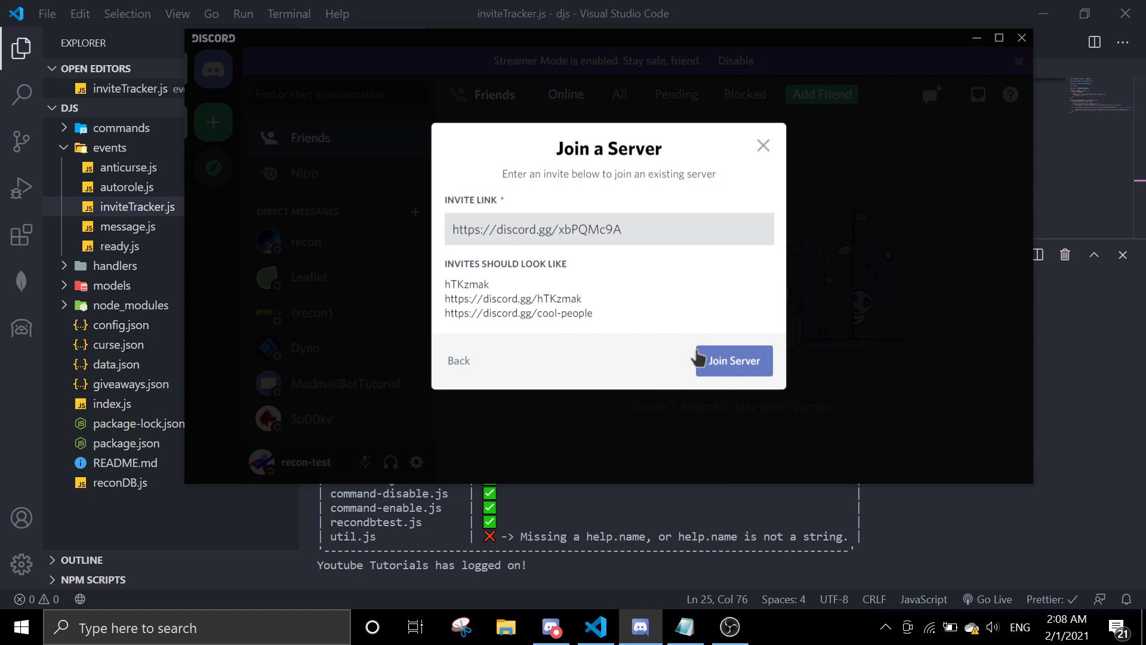
pyautogui.press('Return')
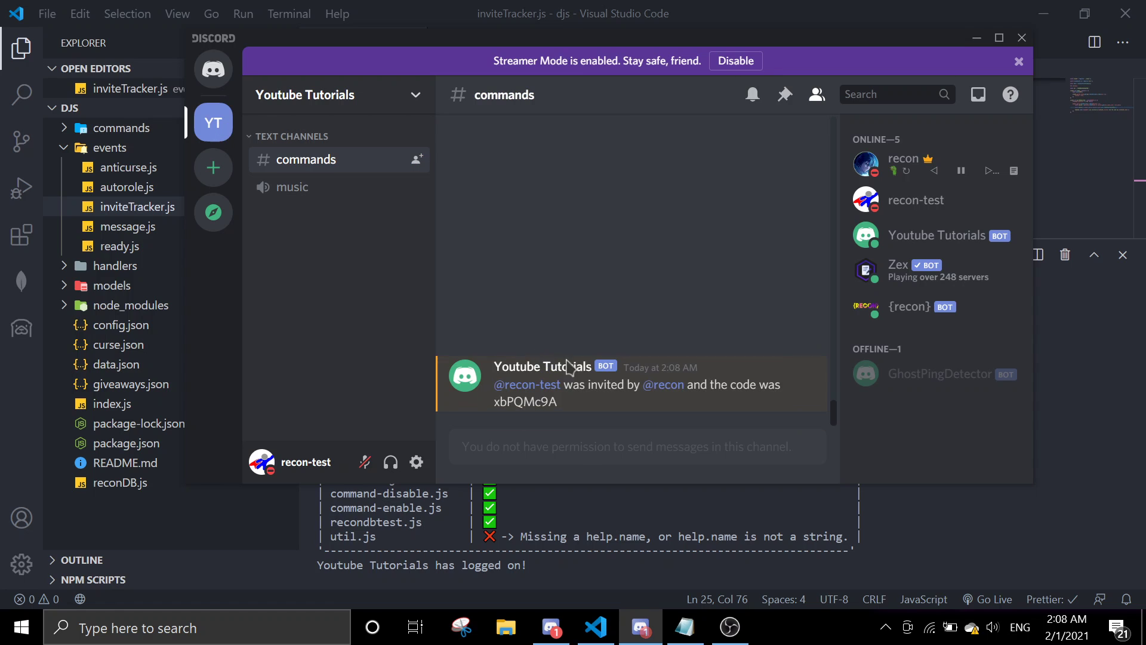
pyautogui.click(551, 627)
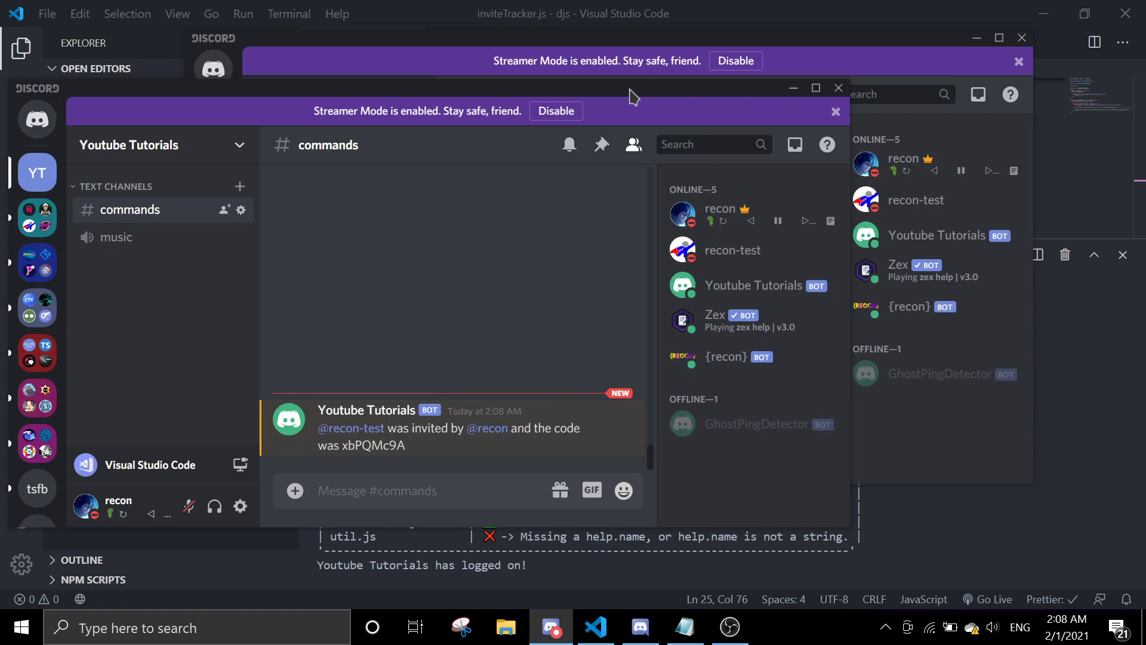
pyautogui.moveTo(634, 95); pyautogui.dragTo(669, 77)
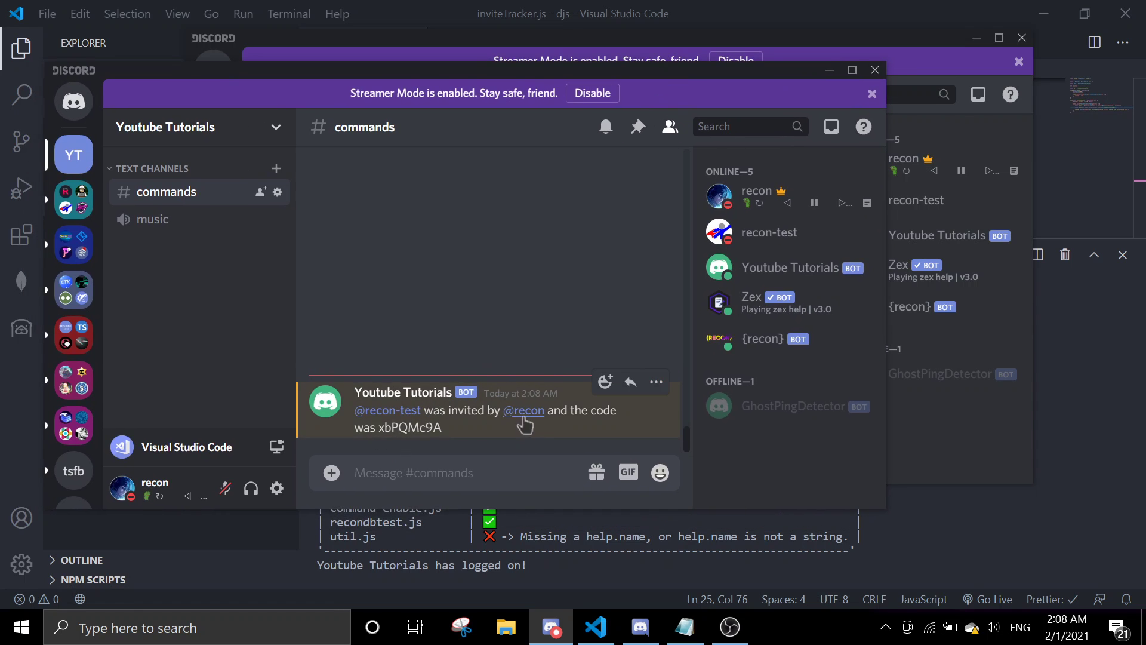
pyautogui.moveTo(375, 430); pyautogui.dragTo(448, 430)
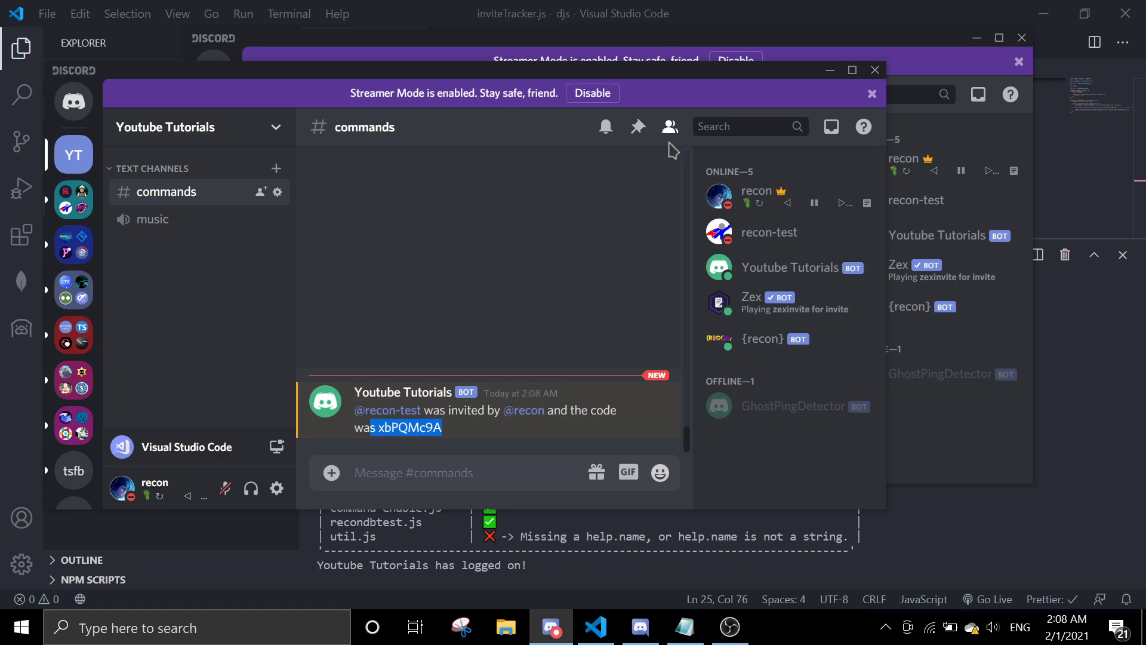
pyautogui.moveTo(649, 71)
pyautogui.mouseDown()
pyautogui.moveTo(975, 148)
pyautogui.moveTo(575, 72)
pyautogui.mouseUp()
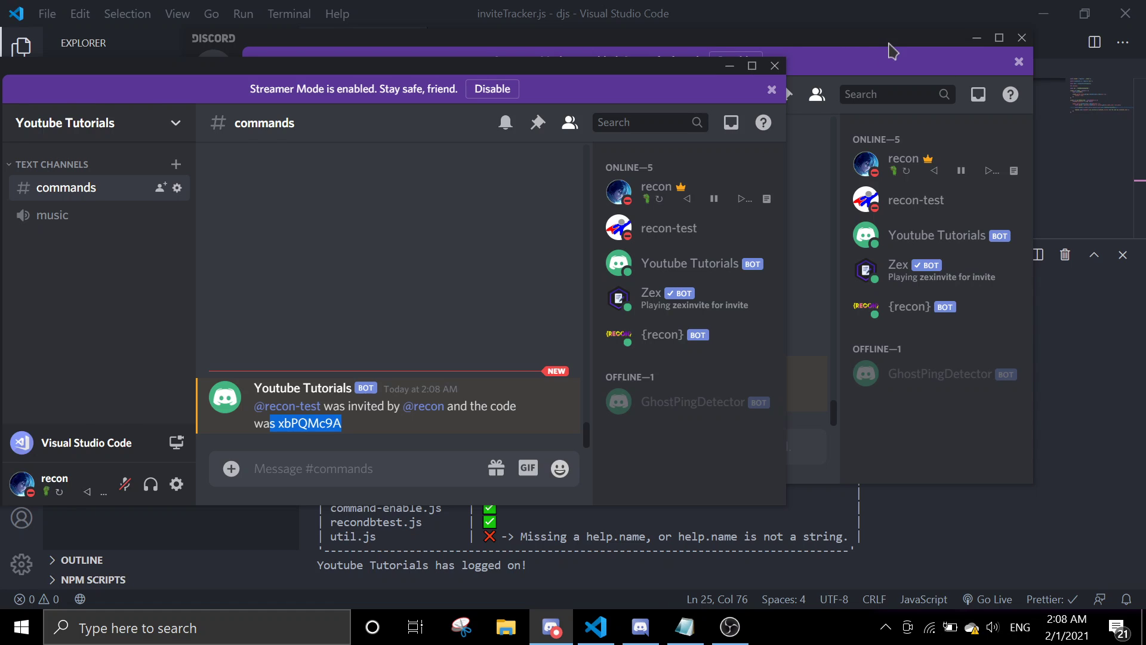
pyautogui.click(731, 66)
# Step: Restore Discord, collapse and re-expand a server folder, minimize Discord, and bring OBS Studio forward
pyautogui.click(976, 39)
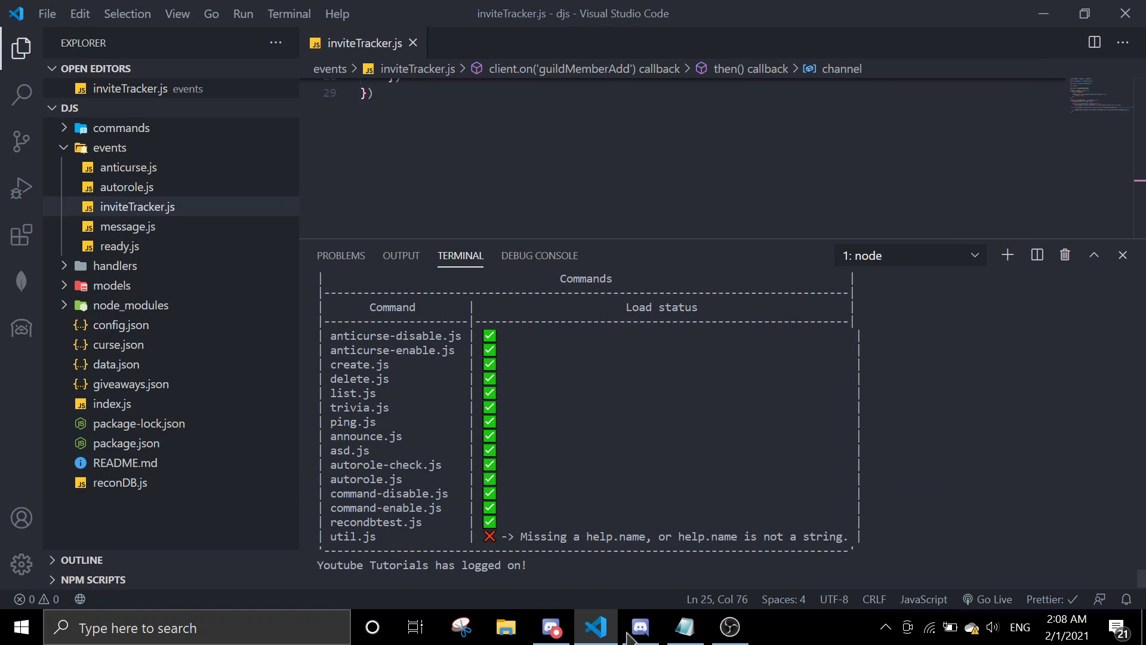
pyautogui.click(551, 627)
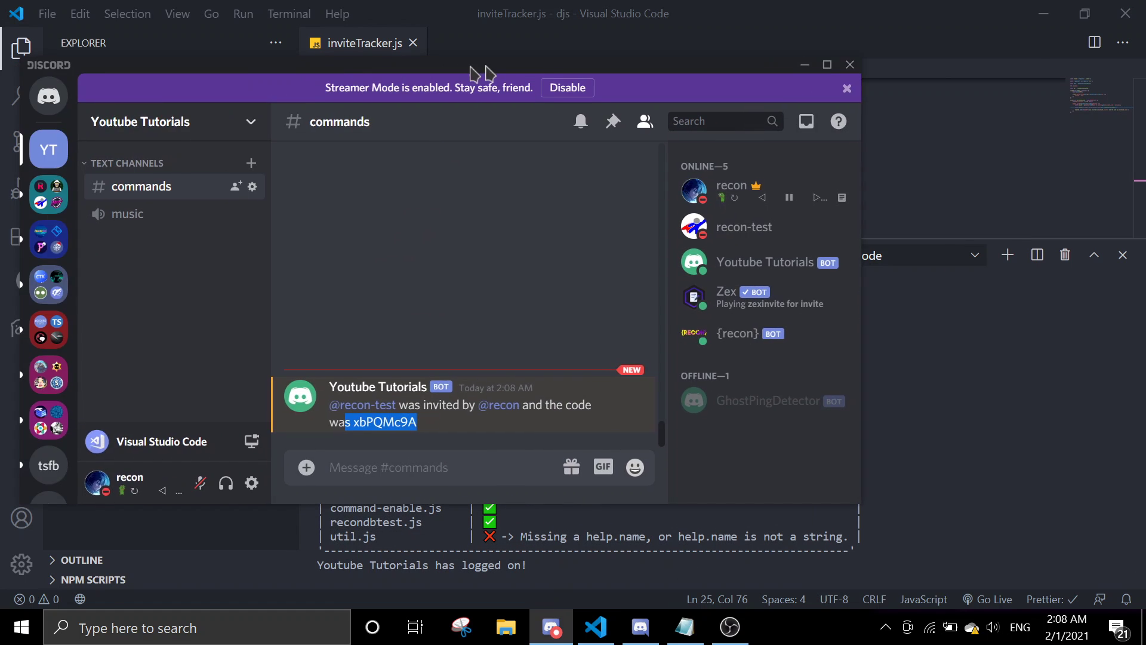
pyautogui.moveTo(382, 68); pyautogui.dragTo(665, 47)
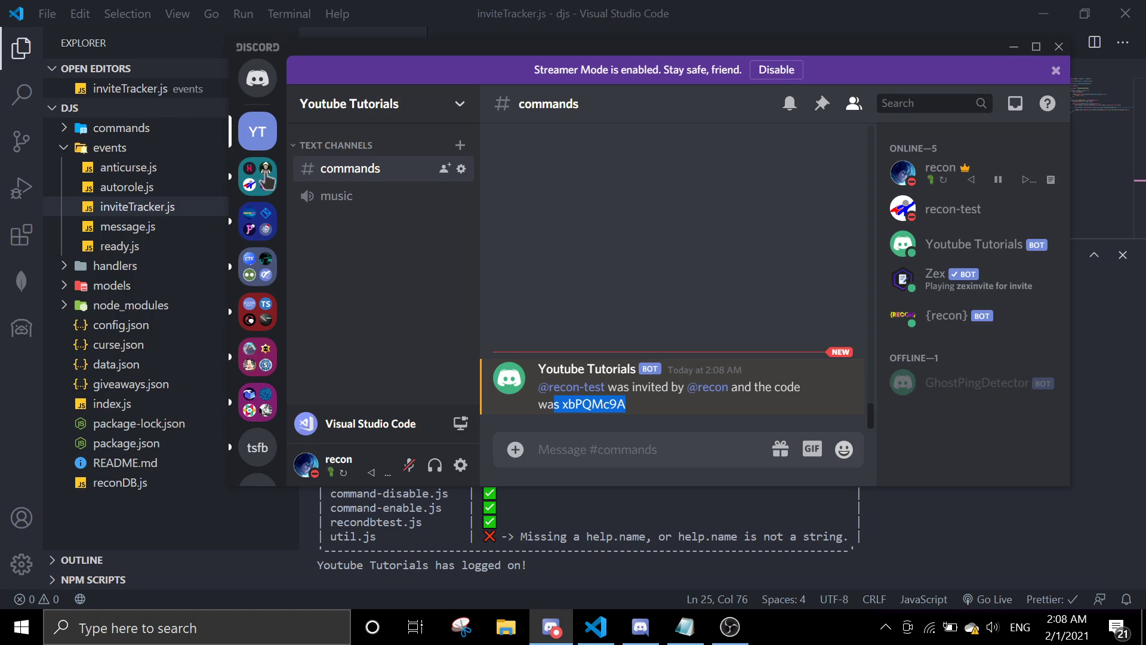
pyautogui.click(257, 177)
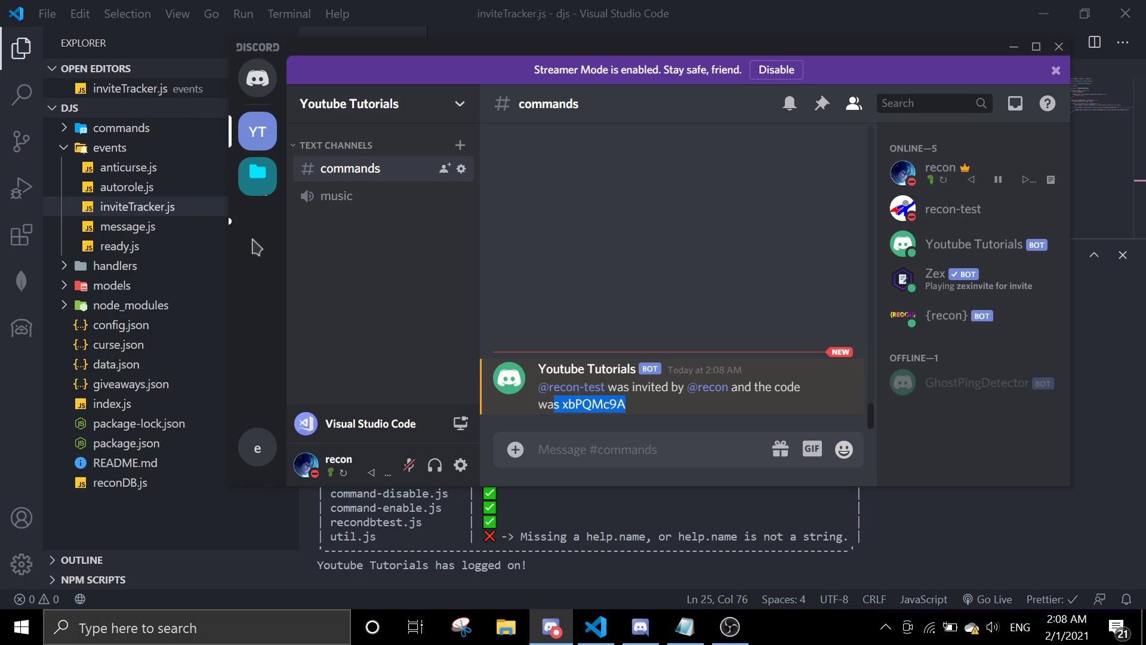
pyautogui.click(258, 224)
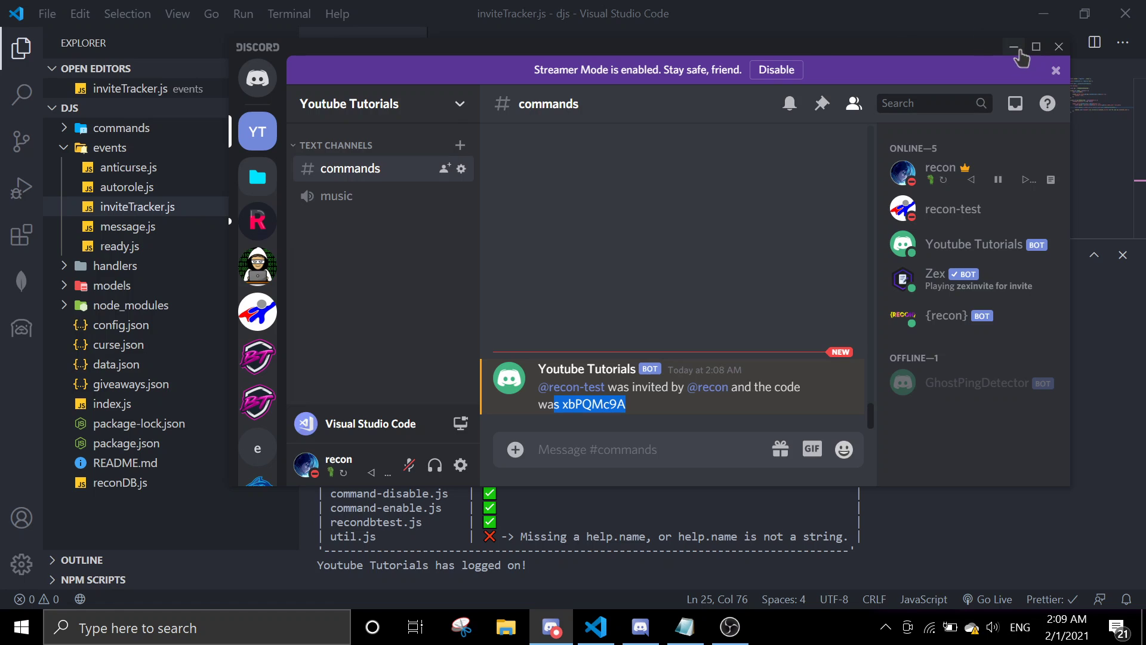
pyautogui.click(1015, 47)
pyautogui.click(730, 627)
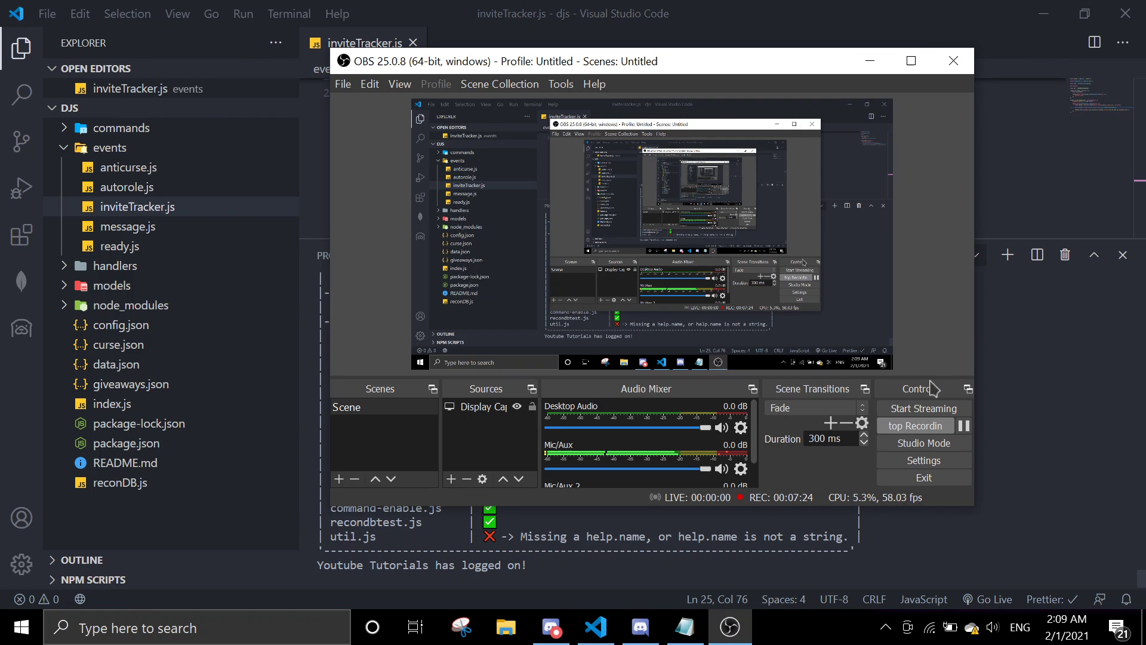